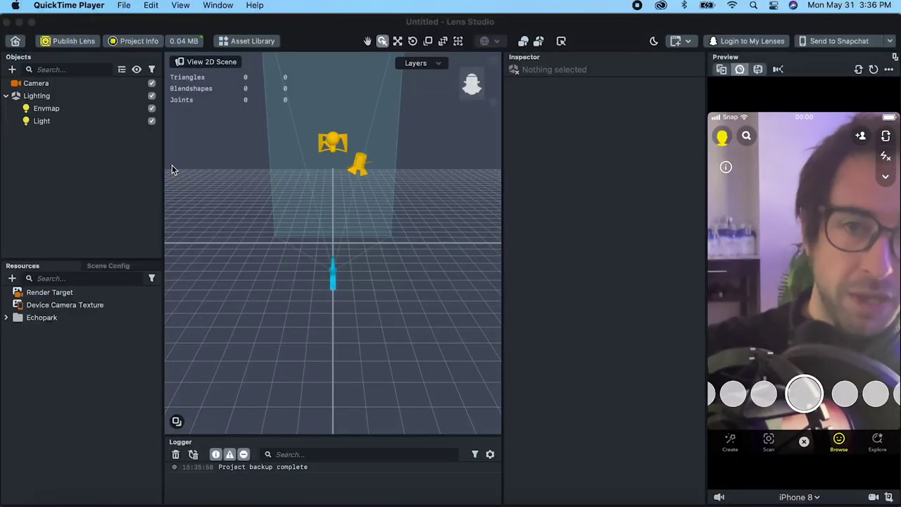
- Save the project as "test" in Documents, replacing the existing project of that name
{"action": "left_click", "coordinate": [45, 149]}
{"action": "key", "text": "super+s"}
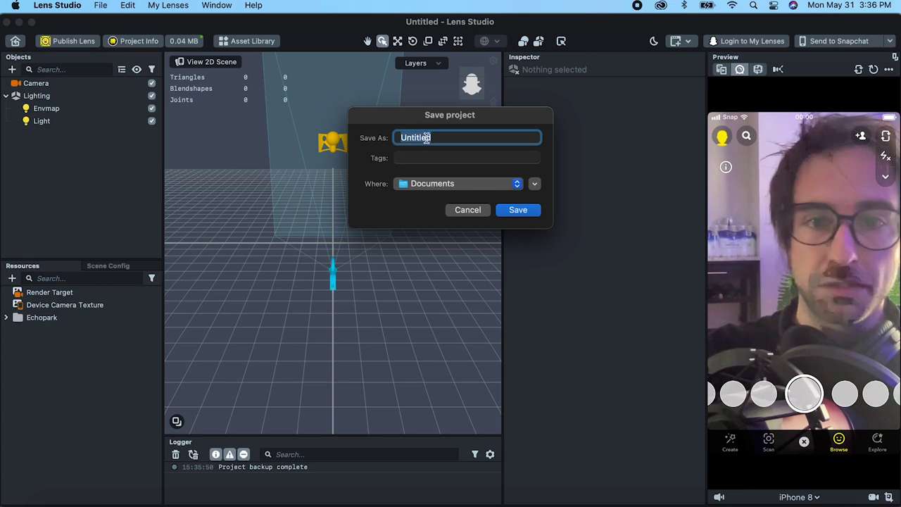
{"action": "type", "text": "test"}
{"action": "key", "text": "Return"}
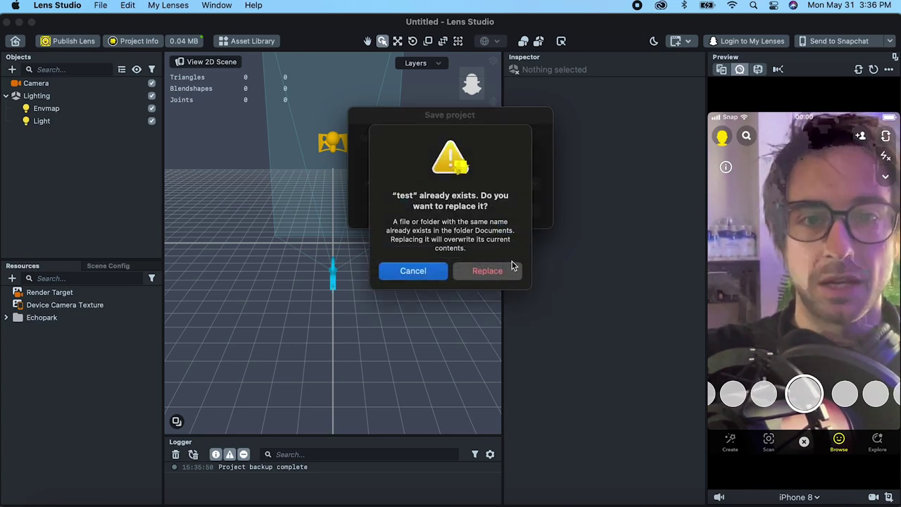
{"action": "left_click", "coordinate": [501, 274]}
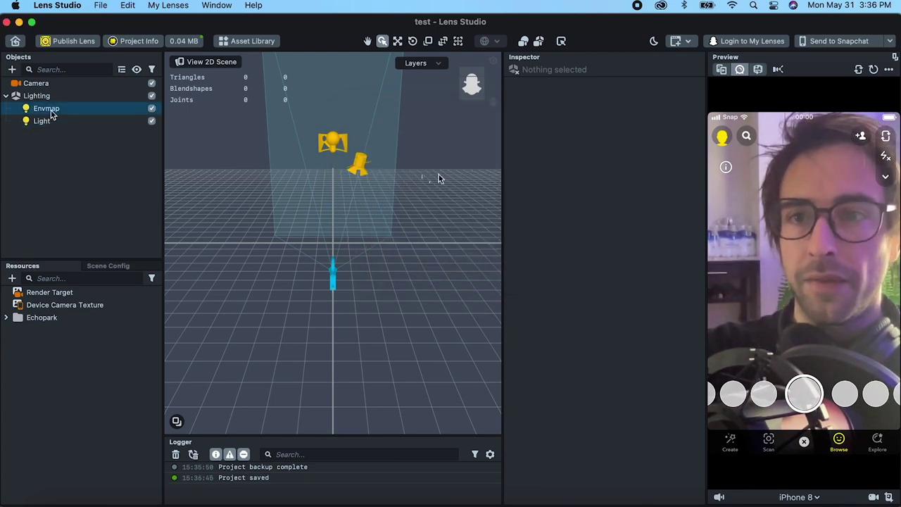
- Delete the Lighting group from the scene and add a Face Mesh object
{"action": "right_click", "coordinate": [40, 98]}
{"action": "left_click", "coordinate": [89, 215]}
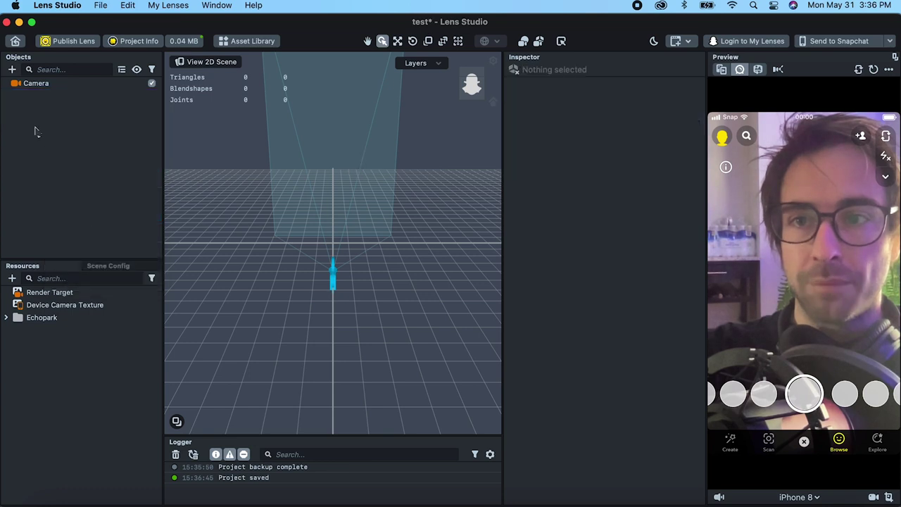
{"action": "left_click", "coordinate": [12, 69]}
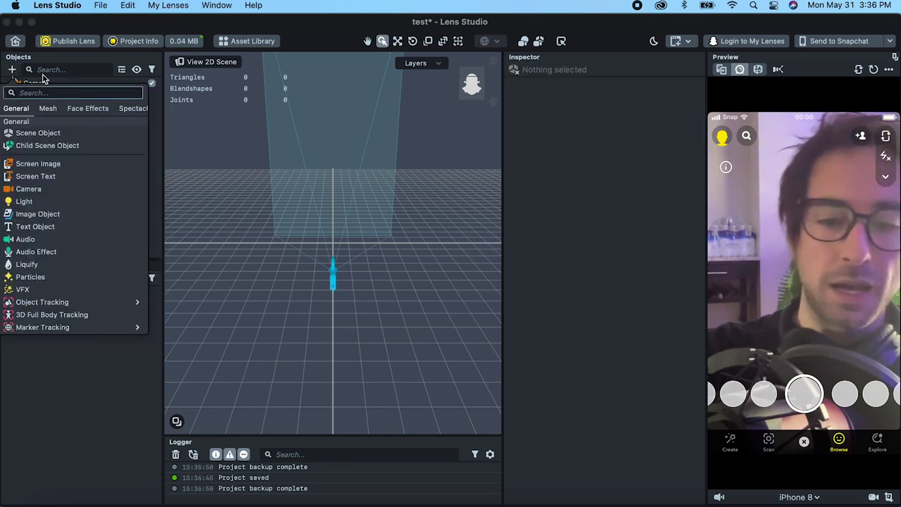
{"action": "type", "text": "face"}
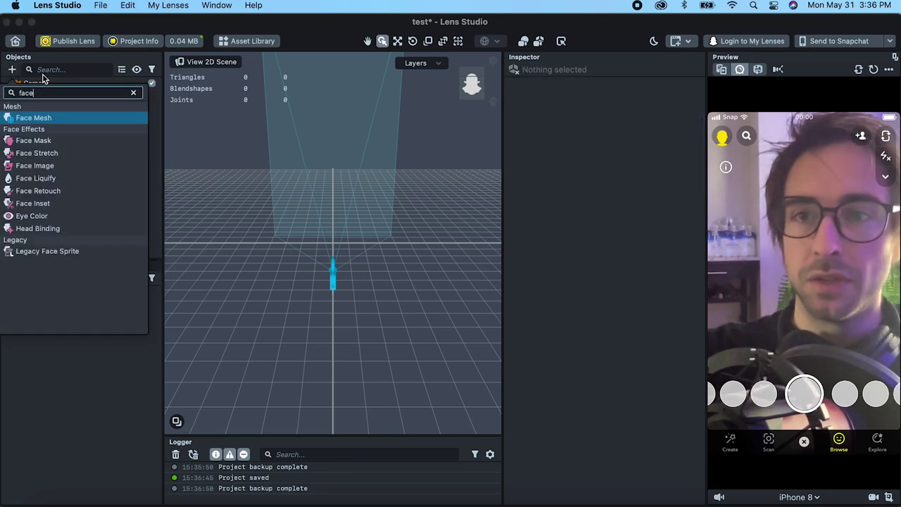
{"action": "key", "text": "Return"}
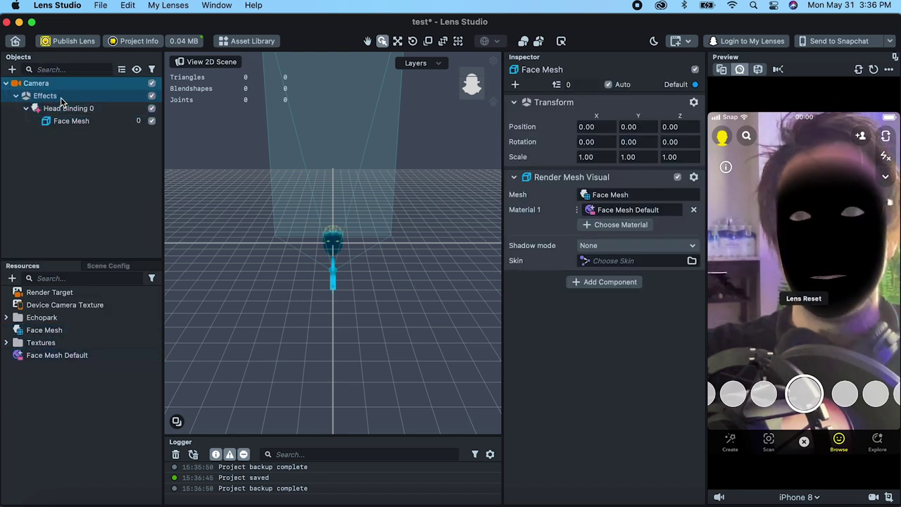
- Create a Graph Occluder material and assign it to the Face Mesh object in place of its default material
{"action": "left_click", "coordinate": [60, 98]}
{"action": "left_click", "coordinate": [70, 108]}
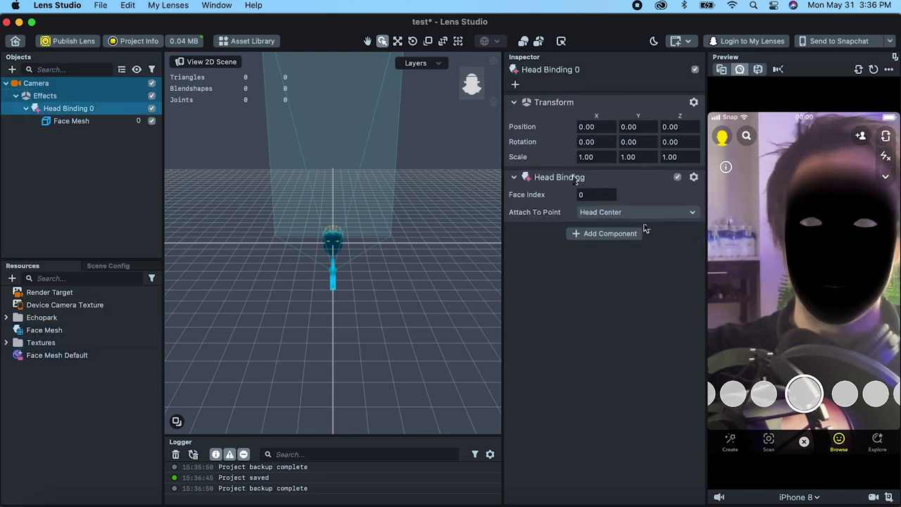
{"action": "left_click", "coordinate": [83, 121]}
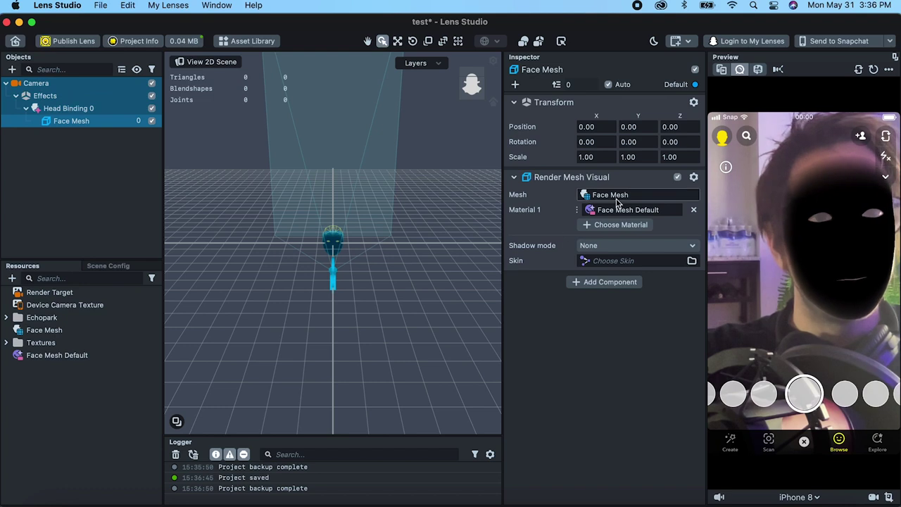
{"action": "left_click", "coordinate": [15, 278]}
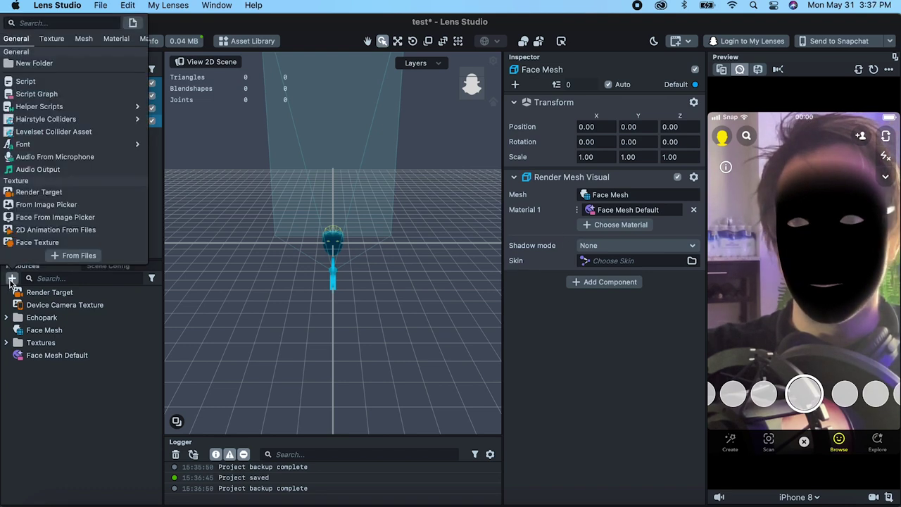
{"action": "left_click", "coordinate": [38, 21]}
{"action": "type", "text": "occlu"}
{"action": "key", "text": "Down"}
{"action": "key", "text": "Return"}
{"action": "left_click", "coordinate": [53, 368]}
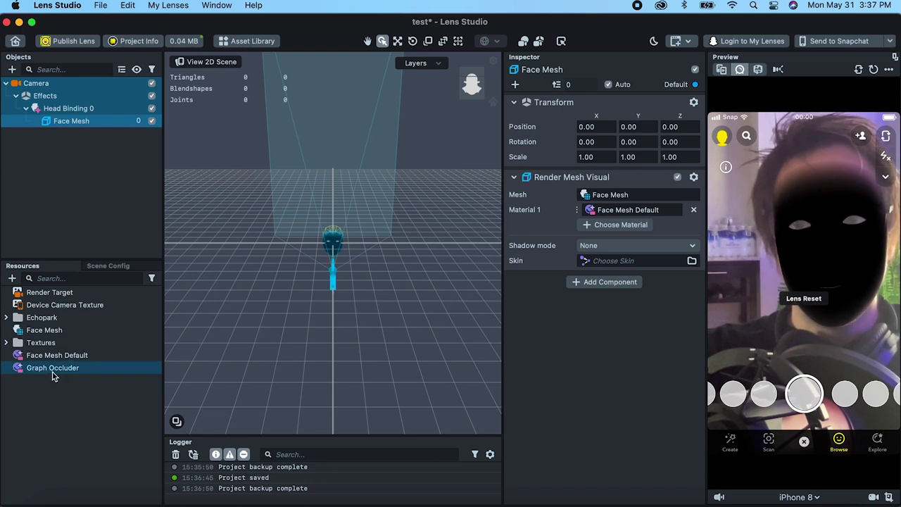
{"action": "left_click_drag", "start_coordinate": [513, 233], "coordinate": [606, 210]}
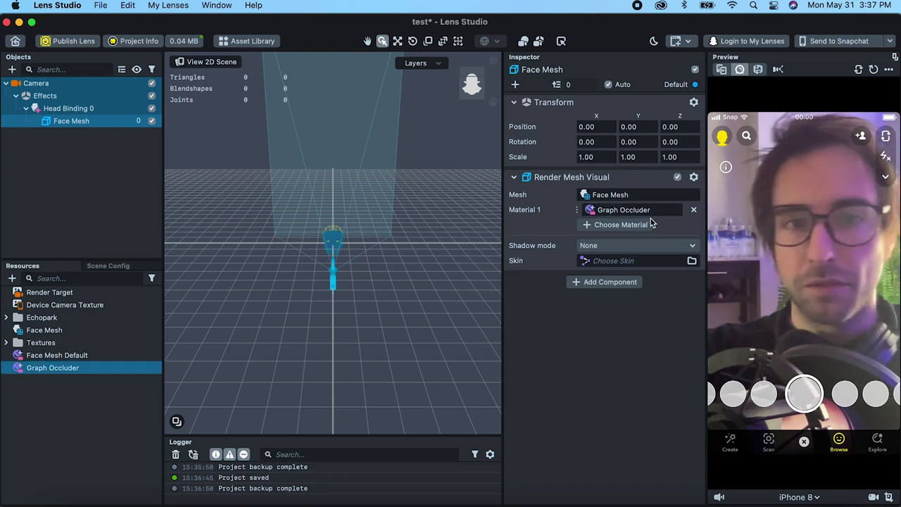
- Enable Mouth Geometry and Skull on the Face Mesh resource and save the project
{"action": "left_click", "coordinate": [42, 329]}
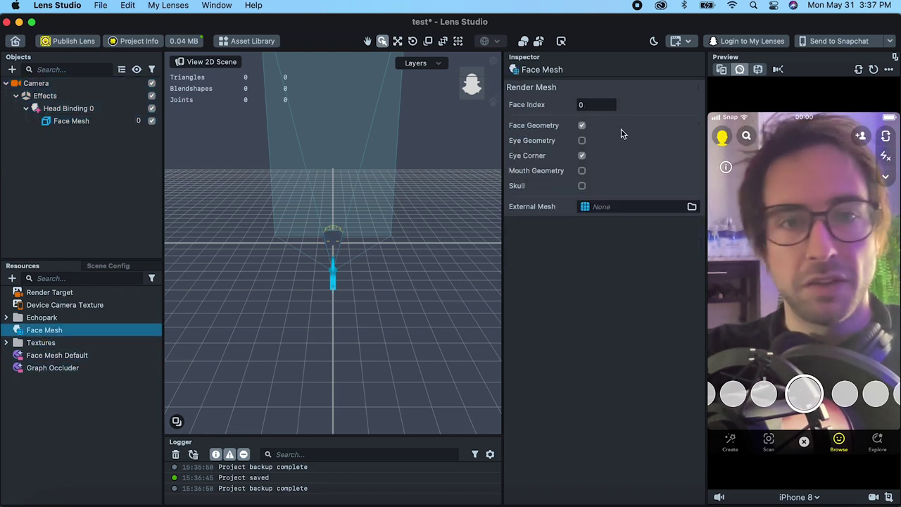
{"action": "left_click", "coordinate": [581, 186]}
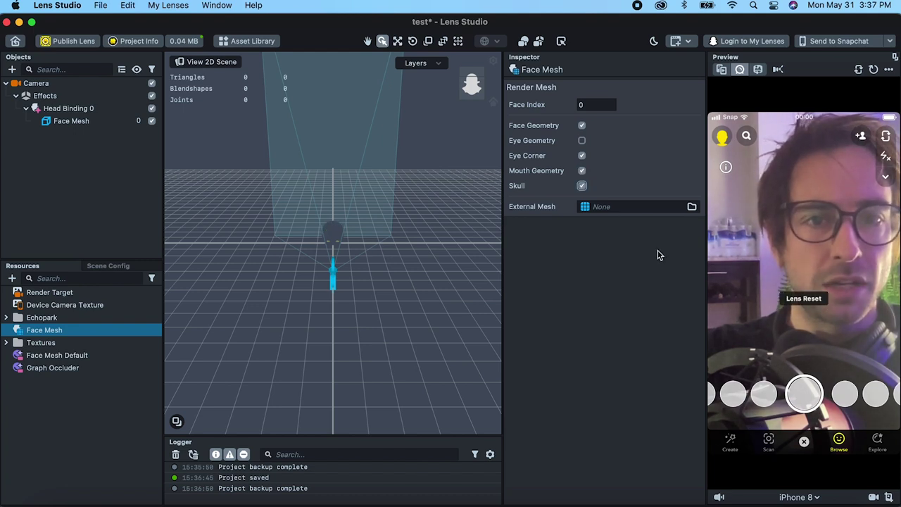
{"action": "key", "text": "super+s"}
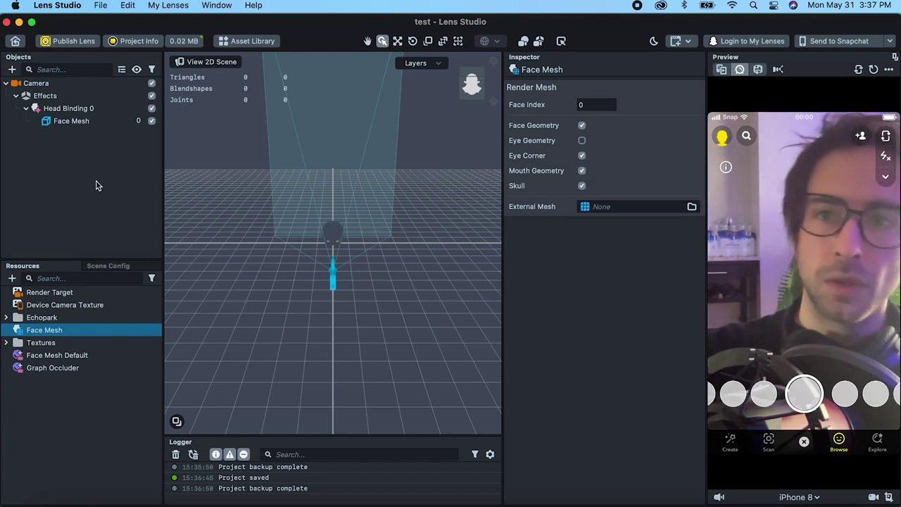
- Add a second Head Binding to the scene and set its Face Index to 0
{"action": "left_click", "coordinate": [15, 97]}
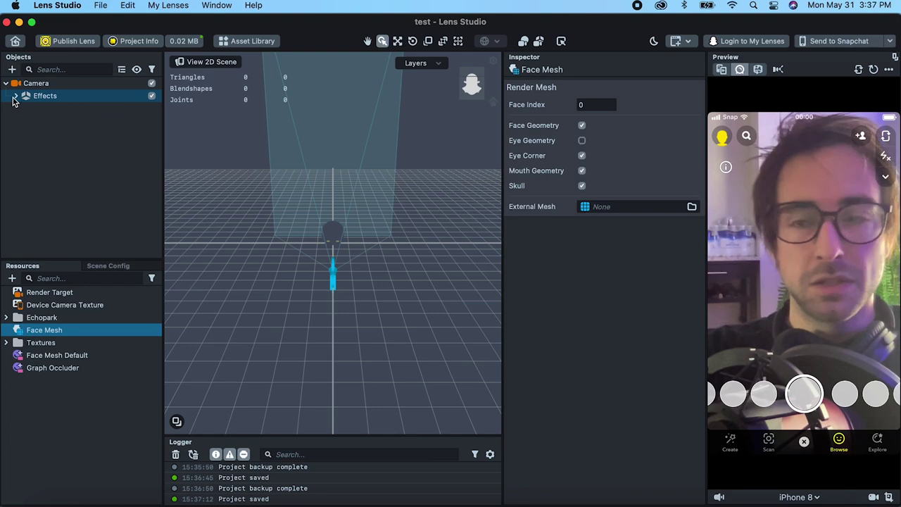
{"action": "left_click", "coordinate": [12, 69]}
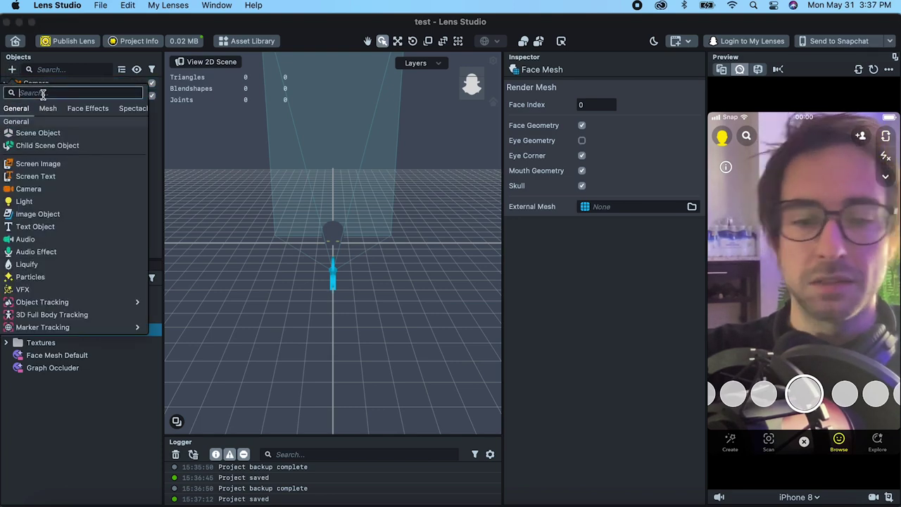
{"action": "type", "text": "head"}
{"action": "key", "text": "Down"}
{"action": "key", "text": "Return"}
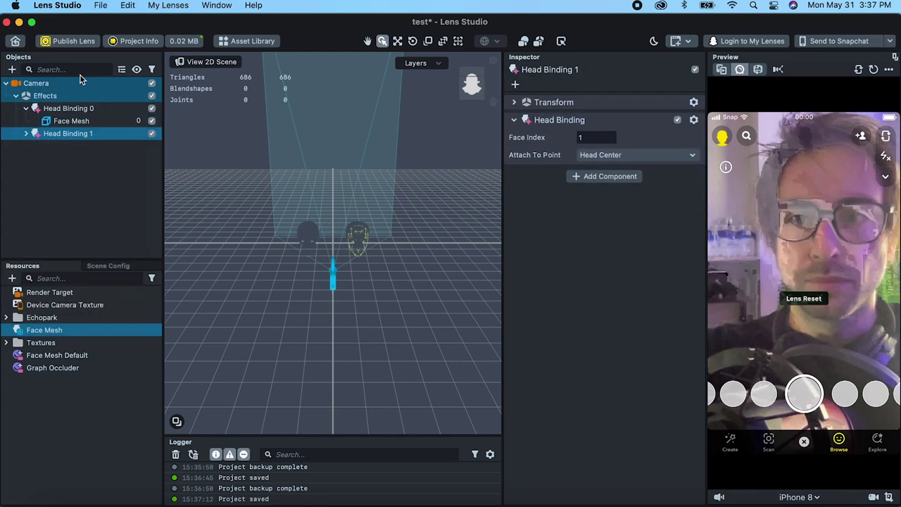
{"action": "left_click", "coordinate": [597, 137]}
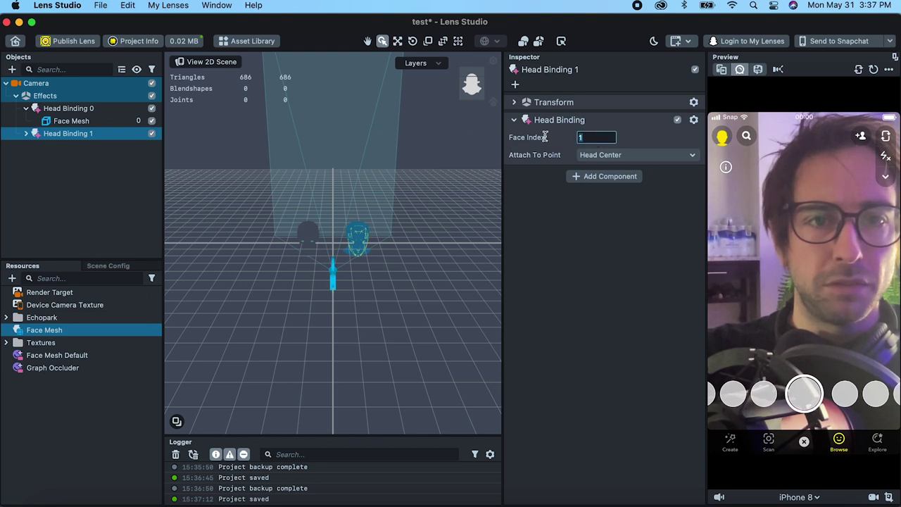
{"action": "type", "text": "0"}
{"action": "key", "text": "Return"}
- Attach the second head binding to the Left Eyeball point
{"action": "left_click", "coordinate": [28, 135]}
{"action": "left_click", "coordinate": [25, 135]}
{"action": "left_click", "coordinate": [83, 145]}
{"action": "left_click", "coordinate": [83, 134]}
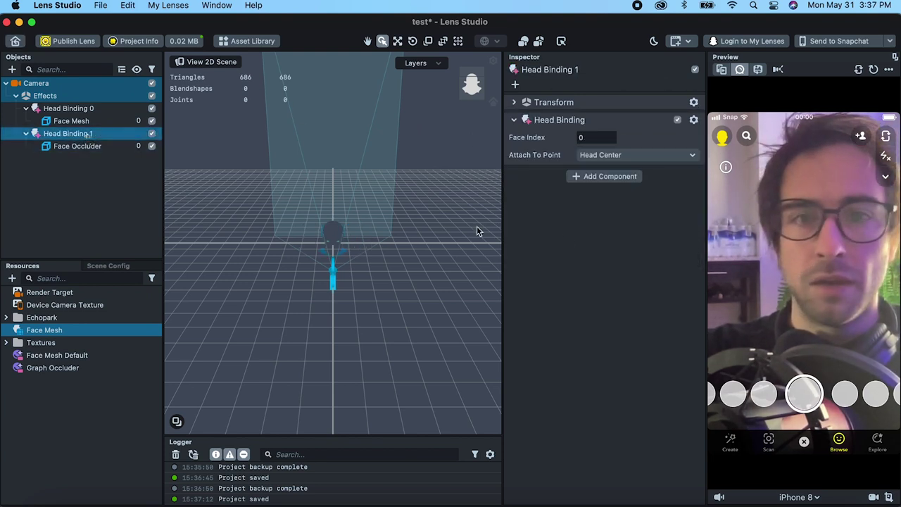
{"action": "left_click", "coordinate": [595, 155]}
{"action": "left_click", "coordinate": [614, 173]}
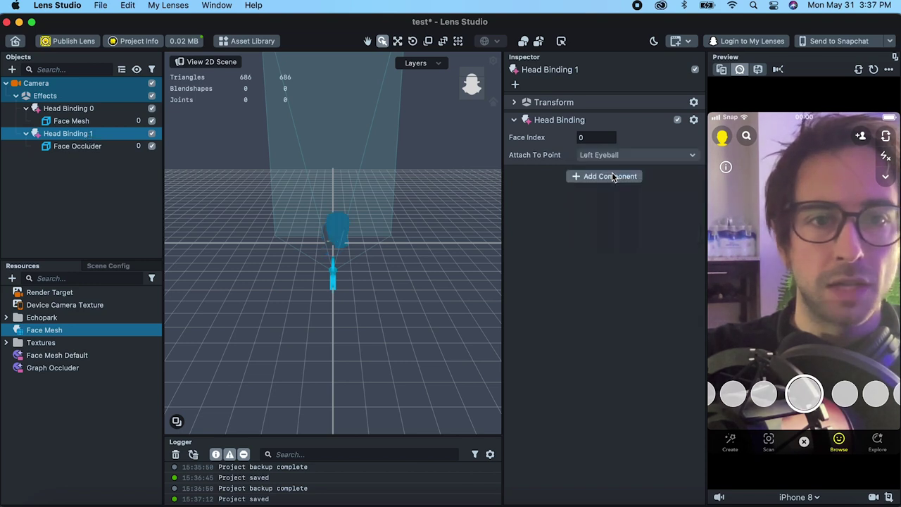
- Rename the Face Occluder under the second head binding as "effect"
{"action": "left_click", "coordinate": [77, 146]}
{"action": "right_click", "coordinate": [78, 146]}
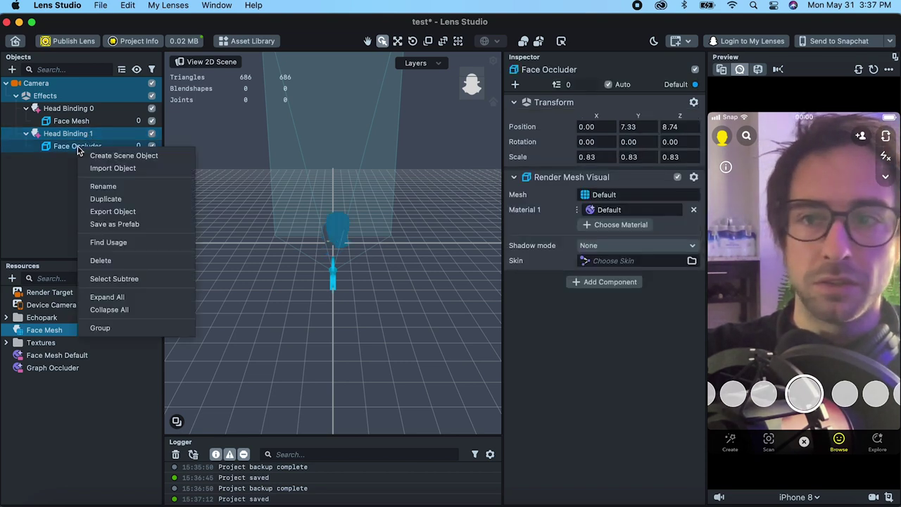
{"action": "left_click", "coordinate": [100, 182]}
{"action": "type", "text": "effect"}
{"action": "key", "text": "Return"}
{"action": "left_click", "coordinate": [78, 179]}
{"action": "left_click", "coordinate": [71, 145]}
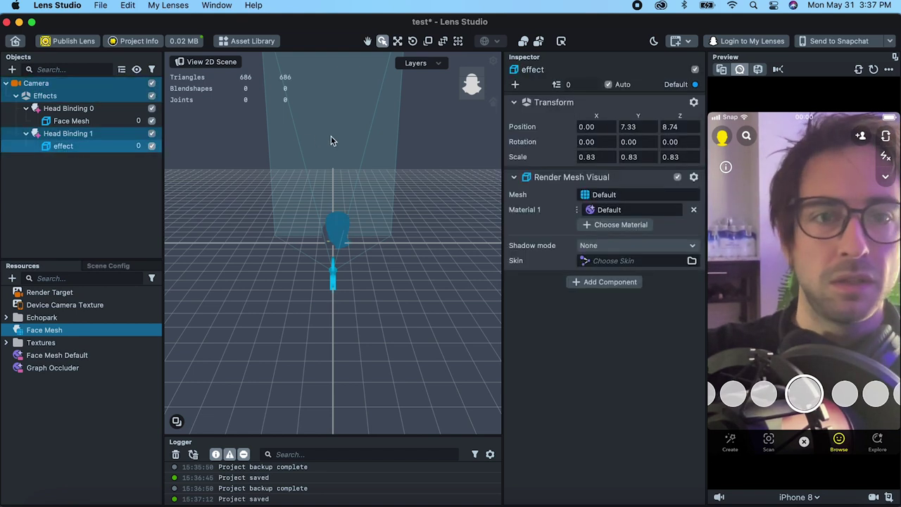
- Set the effect object's scale to 1 on all axes and its Y and Z position to 0
{"action": "left_click", "coordinate": [590, 157]}
{"action": "type", "text": "1"}
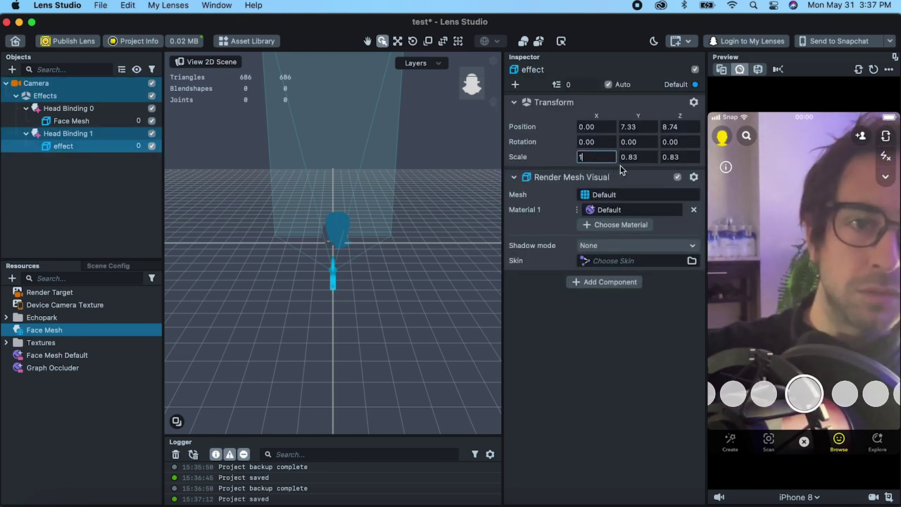
{"action": "left_click", "coordinate": [636, 157]}
{"action": "type", "text": "1"}
{"action": "key", "text": "Tab"}
{"action": "type", "text": "1"}
{"action": "left_click", "coordinate": [630, 127]}
{"action": "type", "text": "0"}
{"action": "key", "text": "Tab"}
{"action": "type", "text": "0"}
{"action": "key", "text": "Return"}
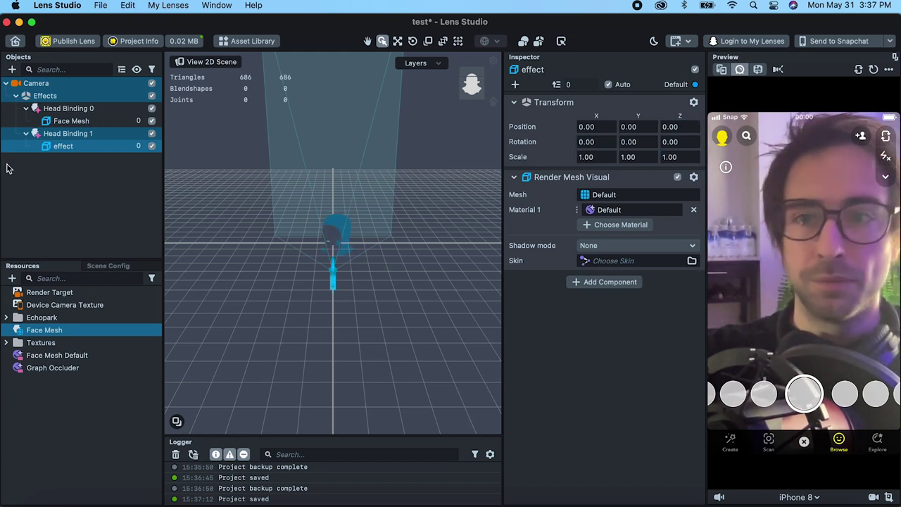
- Delete the Render Mesh Visual component from the effect object
{"action": "left_click", "coordinate": [694, 177]}
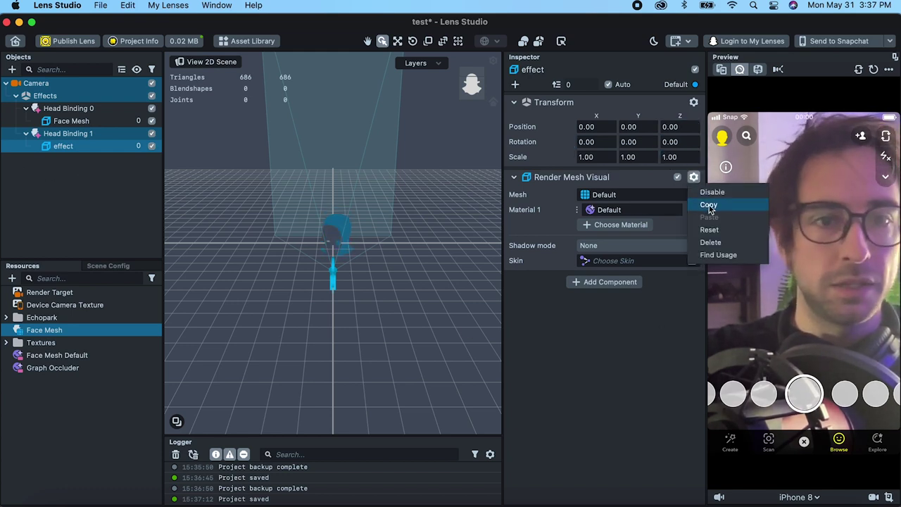
{"action": "left_click", "coordinate": [711, 242]}
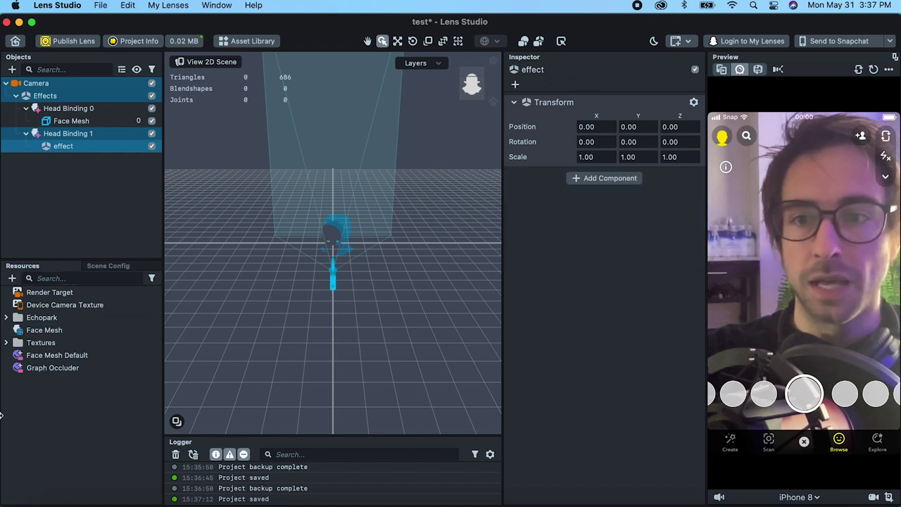
- Create an Empty VFX resource and open its graph in the VFX Editor
{"action": "left_click", "coordinate": [12, 278]}
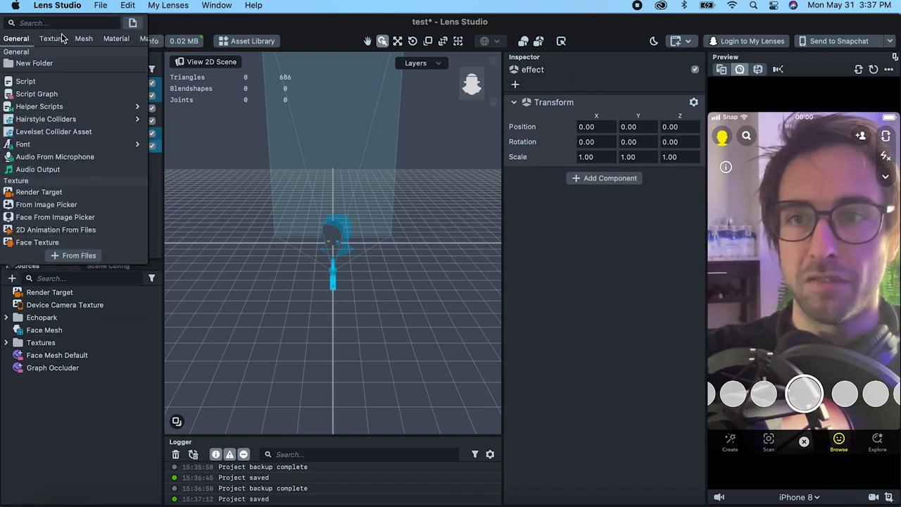
{"action": "type", "text": "vf"}
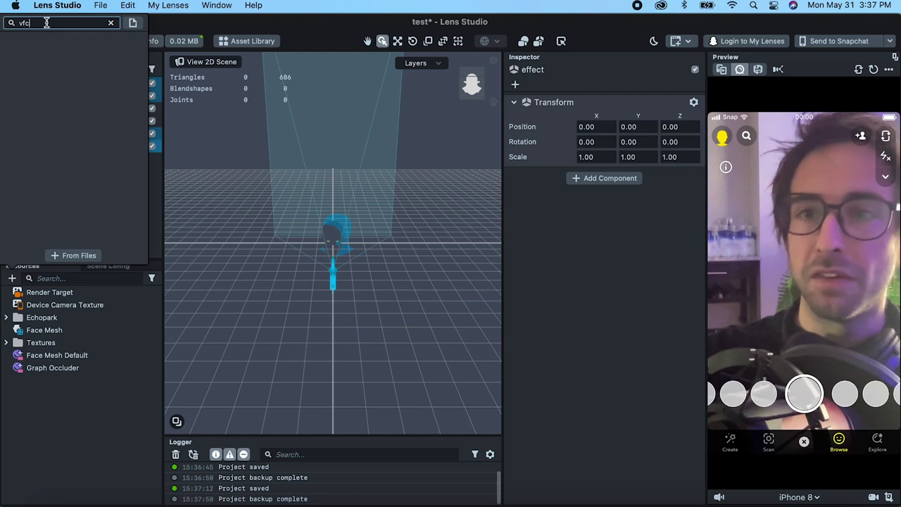
{"action": "left_click", "coordinate": [42, 48]}
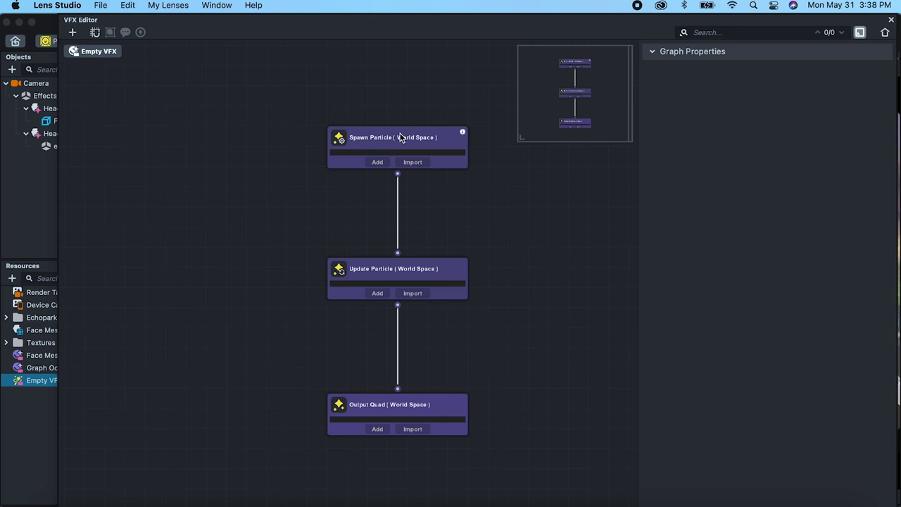
- Examine the settings of the Spawn Particle, Update Particle and Output Quad nodes
{"action": "left_click", "coordinate": [401, 141]}
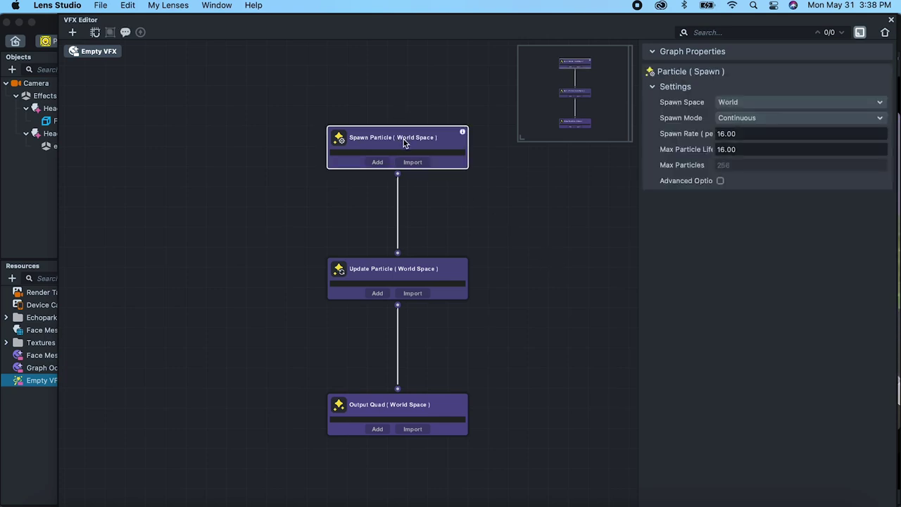
{"action": "left_click", "coordinate": [383, 280]}
{"action": "left_click", "coordinate": [393, 412]}
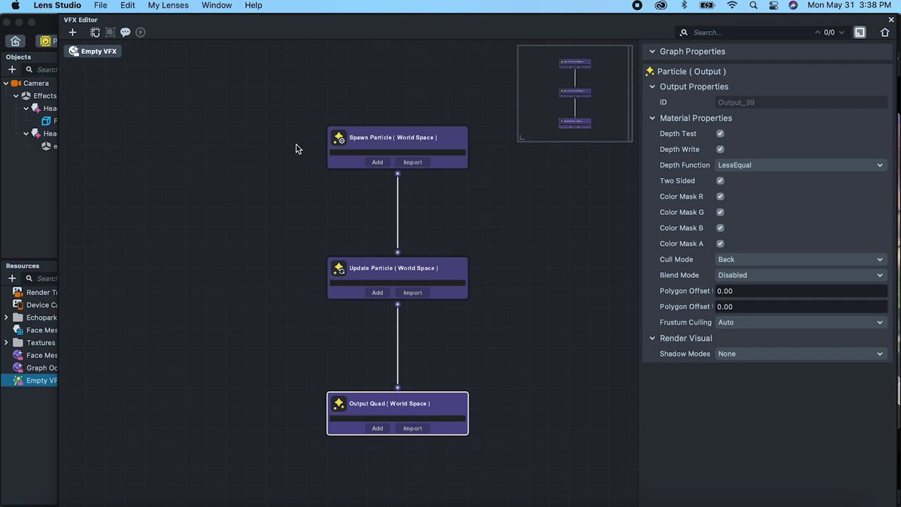
{"action": "left_click", "coordinate": [371, 144]}
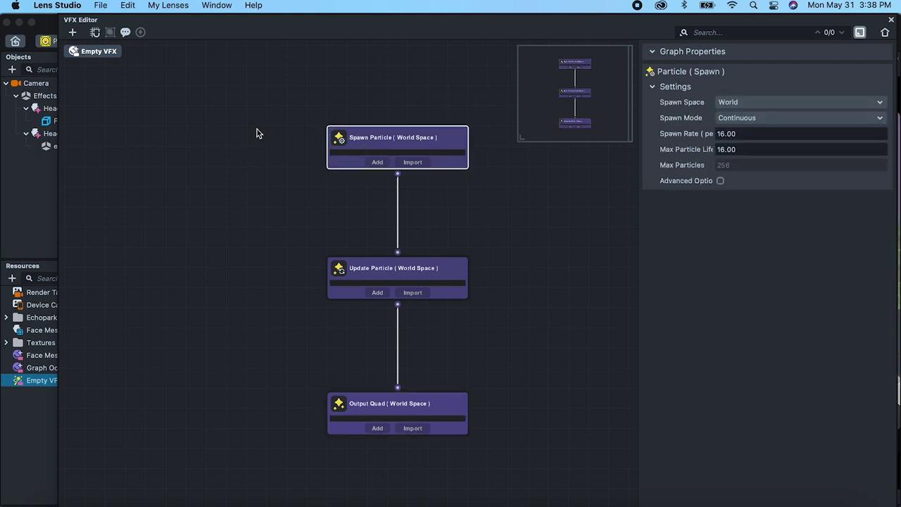
- Add a Float Parameter node beside Spawn Particle and set its channels to xyz
{"action": "right_click", "coordinate": [189, 128]}
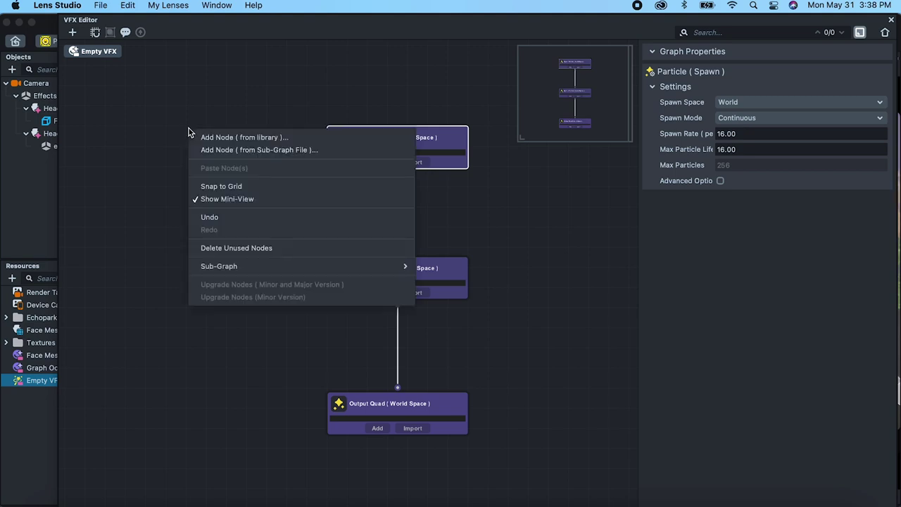
{"action": "left_click", "coordinate": [240, 138]}
{"action": "type", "text": "float"}
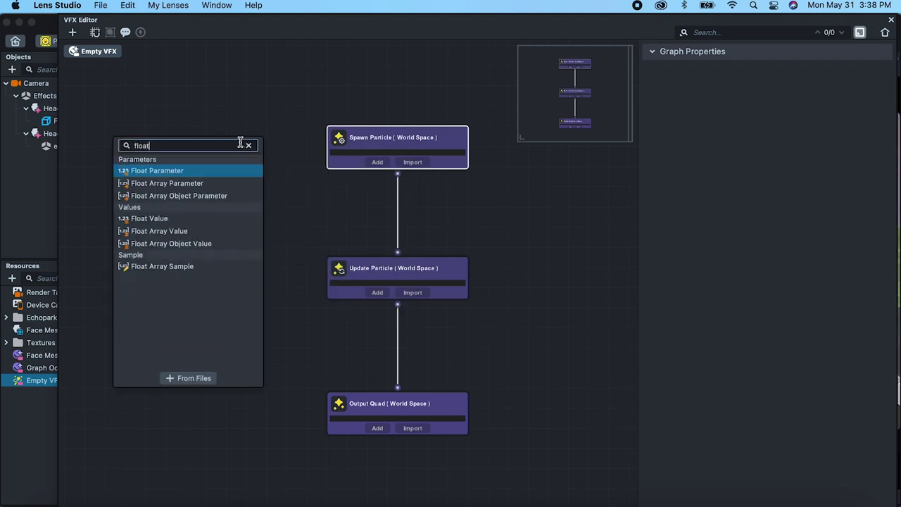
{"action": "left_click_drag", "start_coordinate": [188, 177], "coordinate": [212, 137]}
{"action": "left_click", "coordinate": [752, 134]}
{"action": "left_click", "coordinate": [750, 100]}
- Set both the title and the script name of the Float Parameter to Position
{"action": "triple_click", "coordinate": [758, 102]}
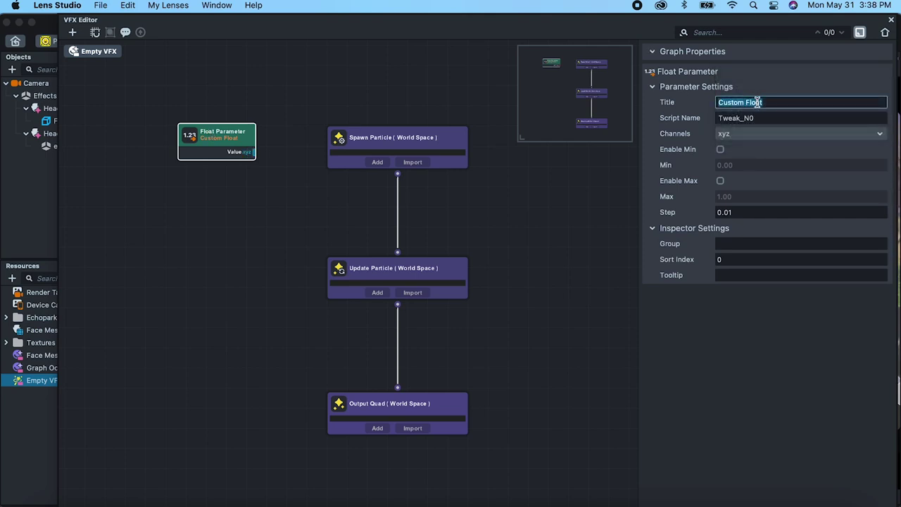
{"action": "type", "text": "Position"}
{"action": "triple_click", "coordinate": [766, 104]}
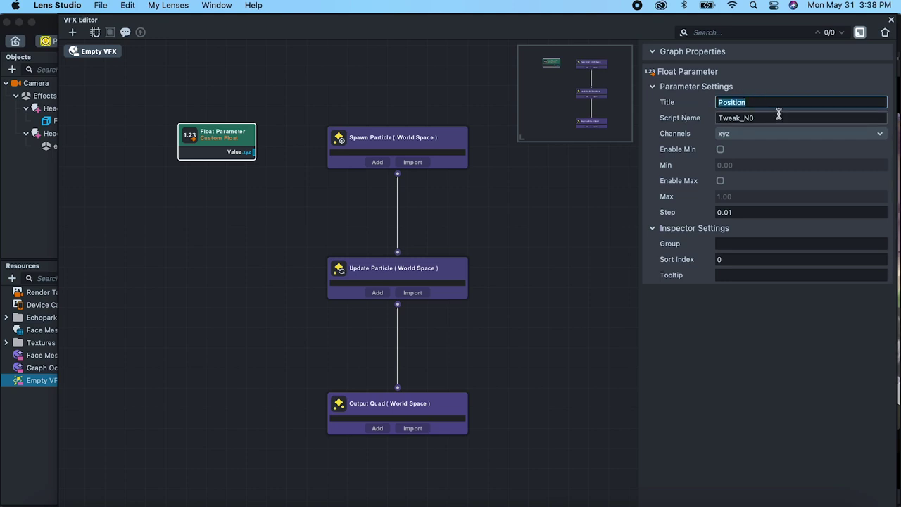
{"action": "key", "text": "super+c"}
{"action": "key", "text": "Tab"}
{"action": "key", "text": "super+v"}
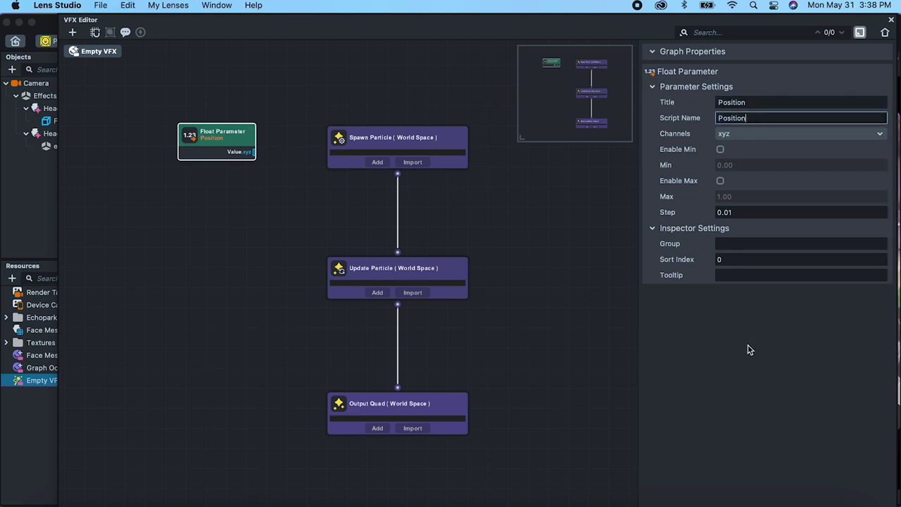
- Add Set Position Volume (Sphere) to Spawn Particle and connect the Position parameter's value to its Center input
{"action": "left_click", "coordinate": [378, 163]}
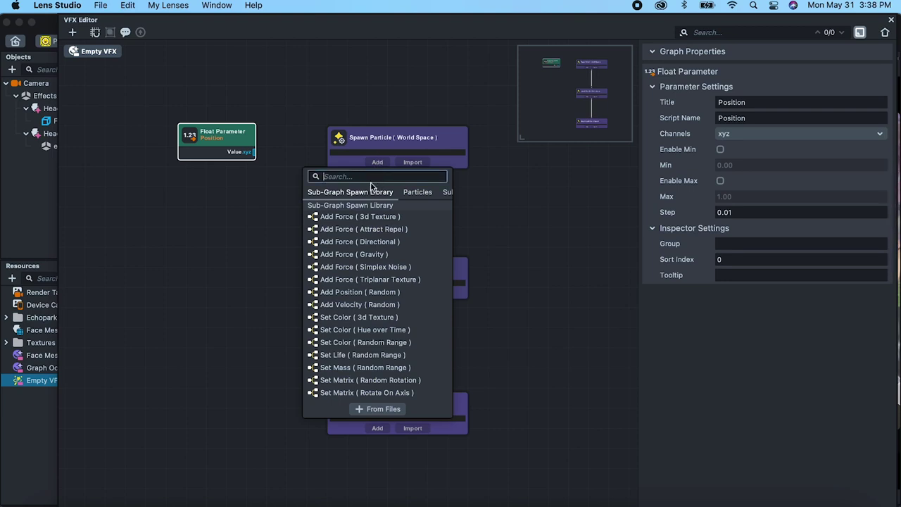
{"action": "type", "text": "vol"}
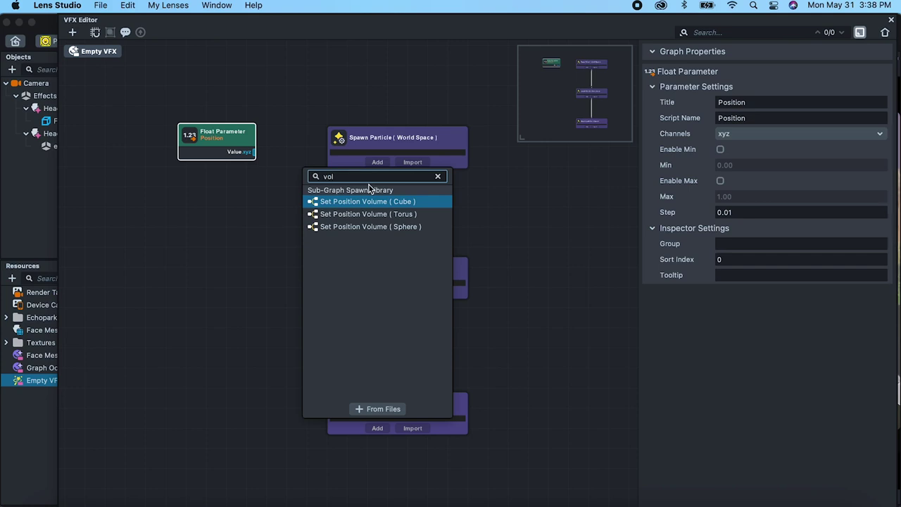
{"action": "key", "text": "Down"}
{"action": "key", "text": "Down"}
{"action": "key", "text": "Return"}
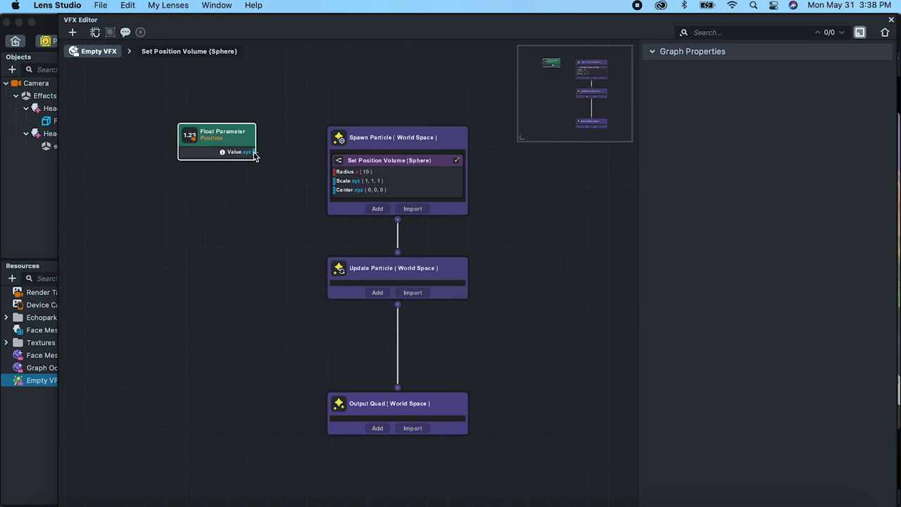
{"action": "left_click_drag", "start_coordinate": [267, 167], "coordinate": [339, 192]}
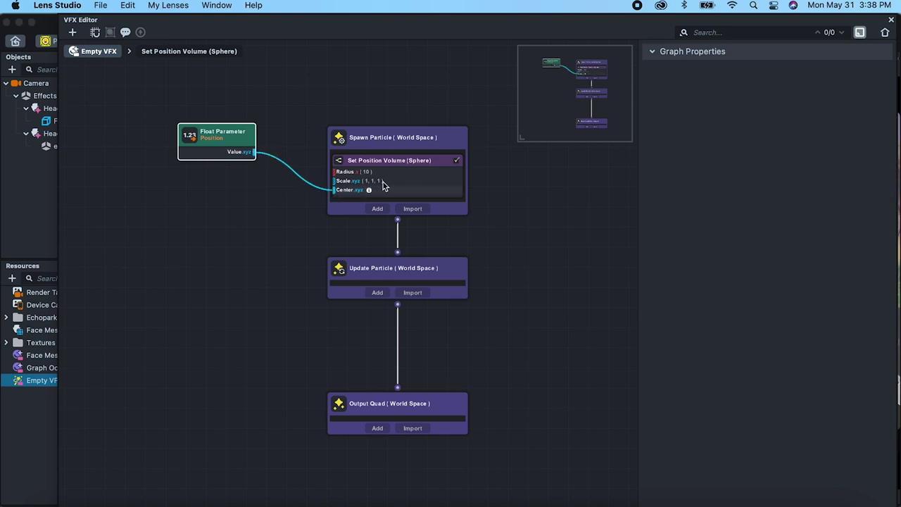
- Set the radius of Set Position Volume (Sphere) to 1
{"action": "left_click", "coordinate": [381, 169]}
{"action": "double_click", "coordinate": [753, 241]}
{"action": "type", "text": "1"}
{"action": "key", "text": "Tab"}
{"action": "left_click", "coordinate": [246, 209]}
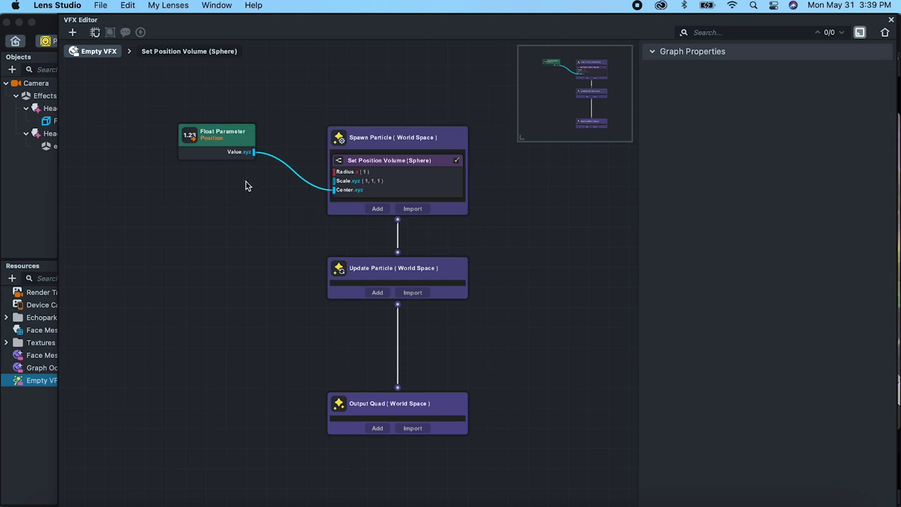
- Duplicate the Position Float Parameter node and place the copy below the original
{"action": "left_click", "coordinate": [204, 137]}
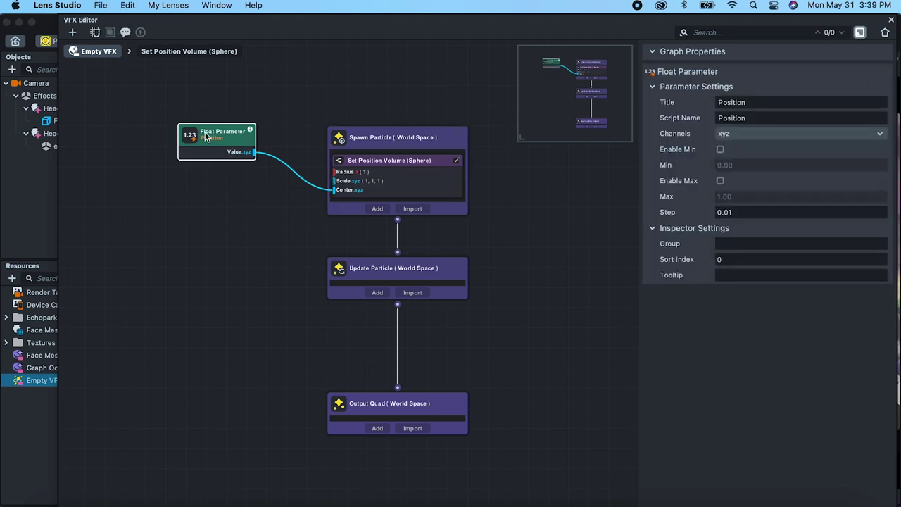
{"action": "right_click", "coordinate": [212, 134]}
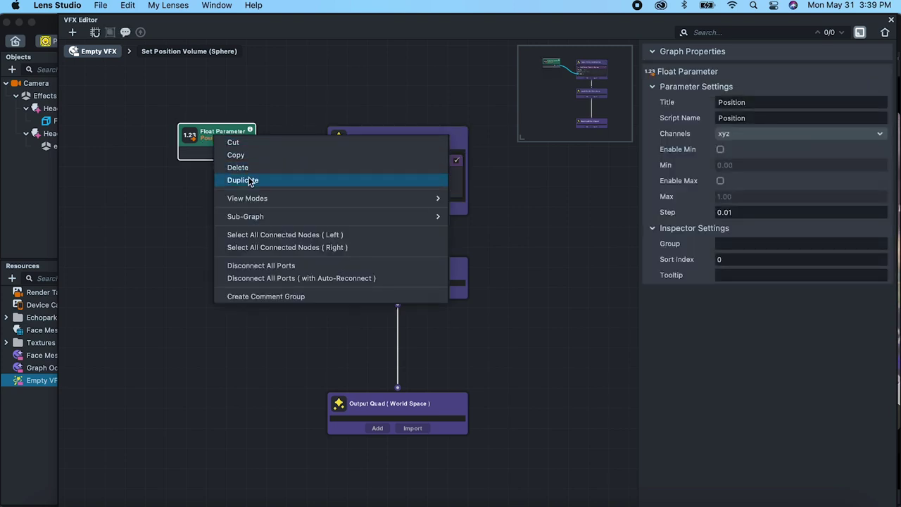
{"action": "left_click", "coordinate": [241, 177]}
{"action": "left_click_drag", "start_coordinate": [284, 190], "coordinate": [231, 230]}
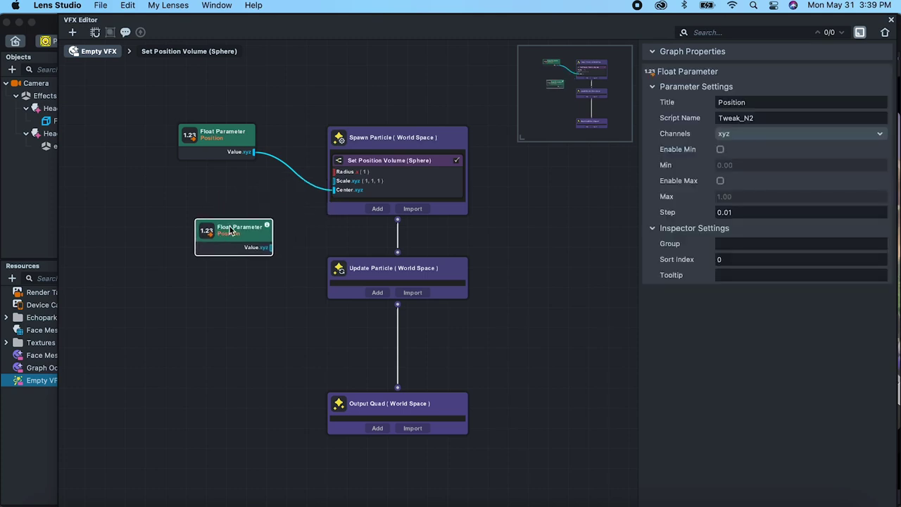
- Set both the title and the script name of the duplicated Float Parameter to Forward
{"action": "left_click_drag", "start_coordinate": [784, 106], "coordinate": [686, 95]}
{"action": "type", "text": "Forward"}
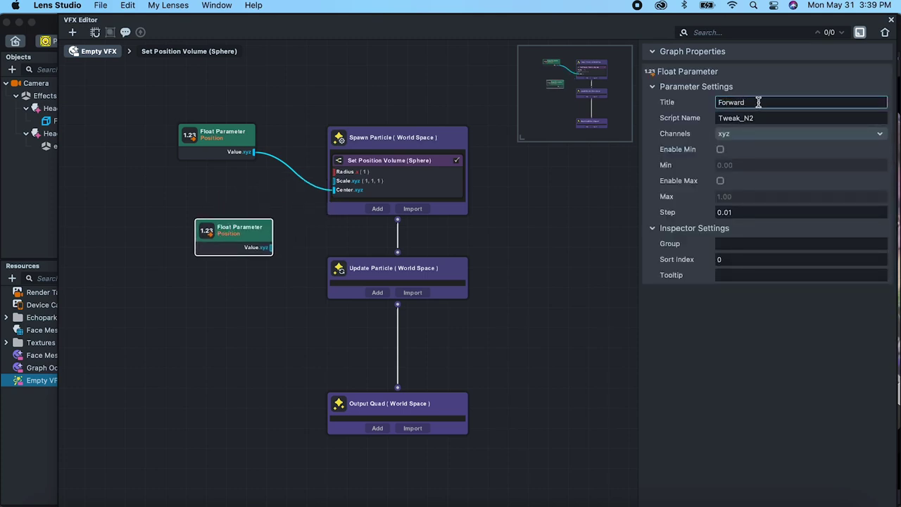
{"action": "left_click_drag", "start_coordinate": [759, 102], "coordinate": [699, 104]}
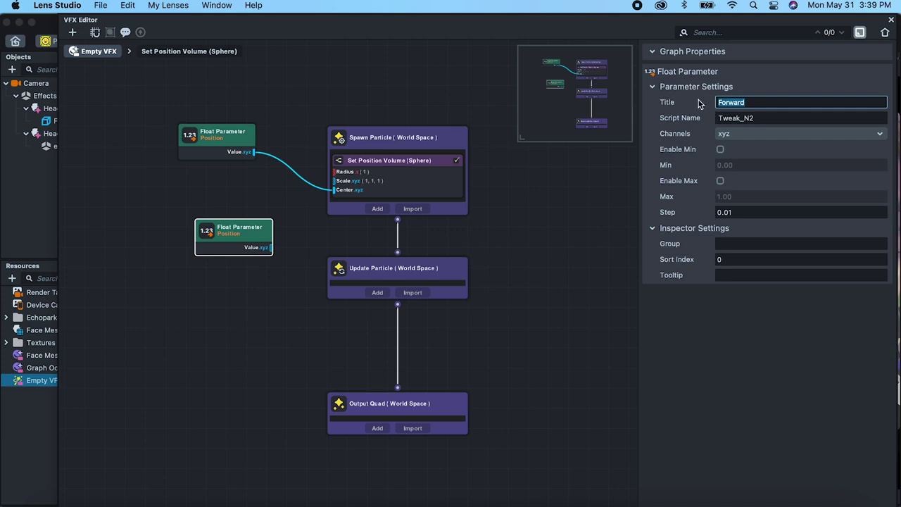
{"action": "left_click_drag", "start_coordinate": [765, 115], "coordinate": [683, 117]}
{"action": "key", "text": "super+v"}
{"action": "left_click", "coordinate": [659, 345]}
- Add Add Force (Directional) to Update Particle and connect the Forward parameter's value to its Direction input
{"action": "left_click", "coordinate": [412, 271]}
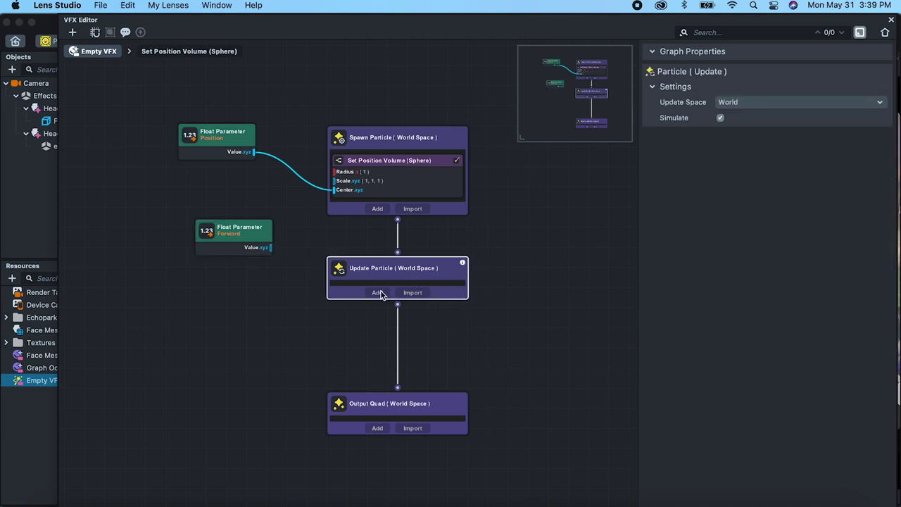
{"action": "left_click", "coordinate": [378, 292]}
{"action": "left_click", "coordinate": [355, 42]}
{"action": "type", "text": "direc"}
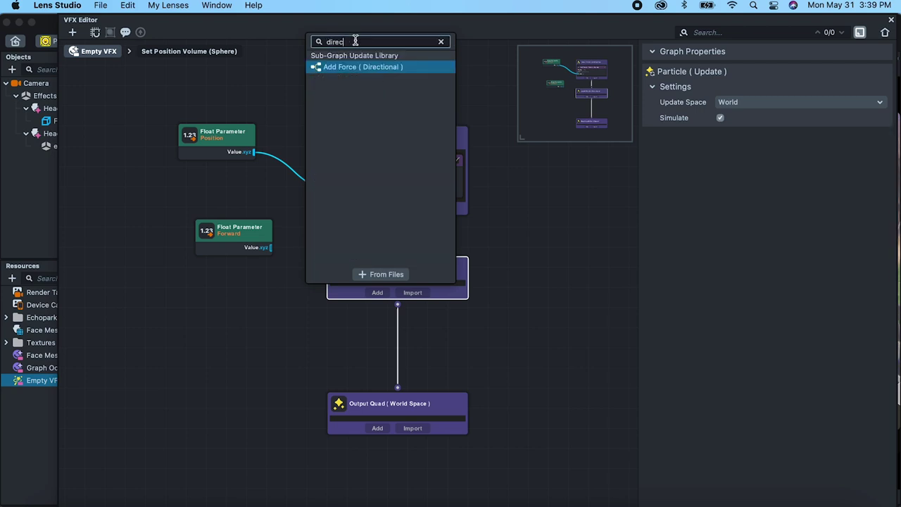
{"action": "key", "text": "Return"}
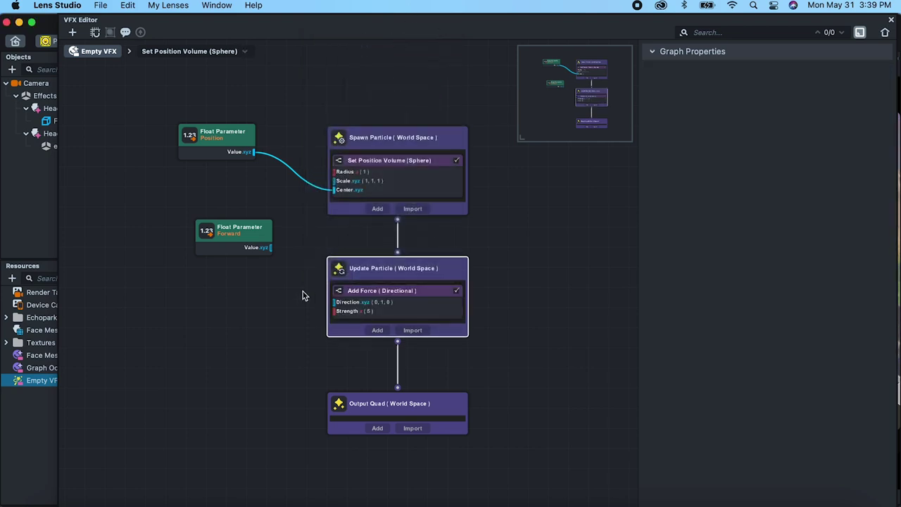
{"action": "left_click_drag", "start_coordinate": [268, 250], "coordinate": [335, 302]}
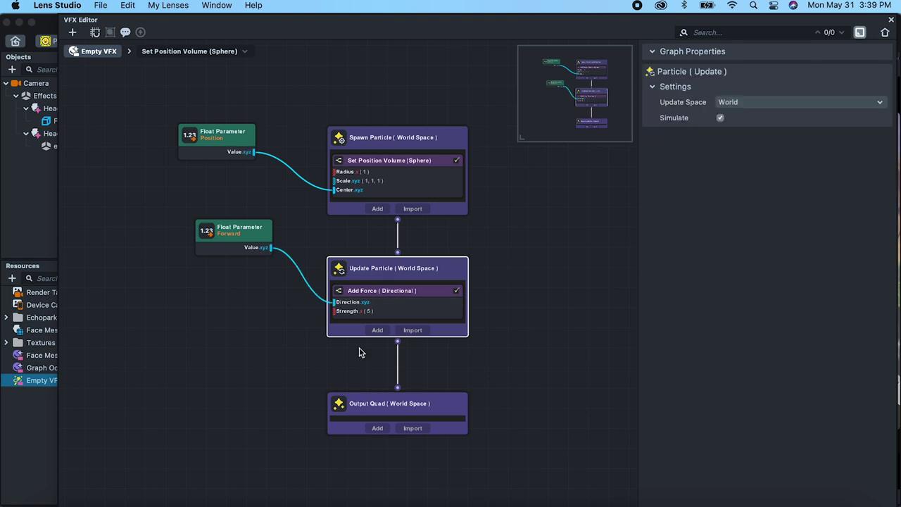
- Set the strength of Add Force (Directional) to 400
{"action": "left_click", "coordinate": [367, 299]}
{"action": "double_click", "coordinate": [720, 256]}
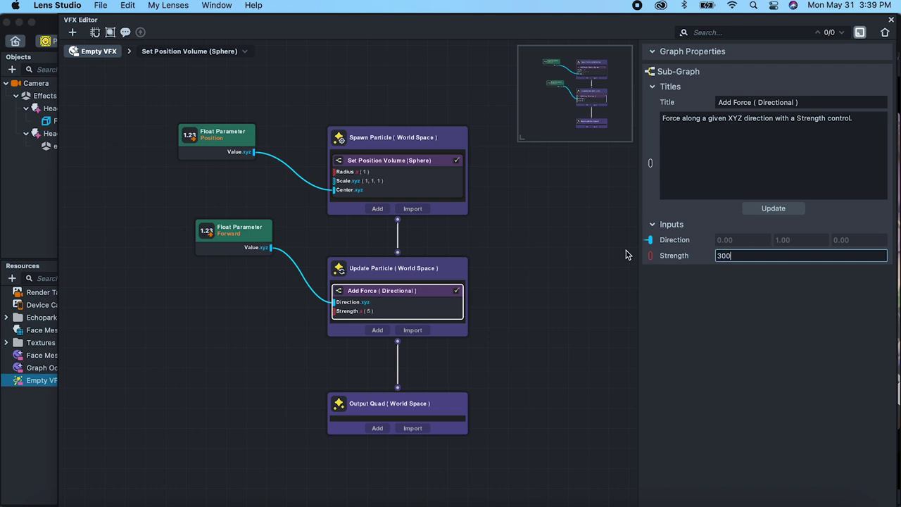
{"action": "type", "text": "400"}
{"action": "key", "text": "Return"}
{"action": "left_click", "coordinate": [626, 254]}
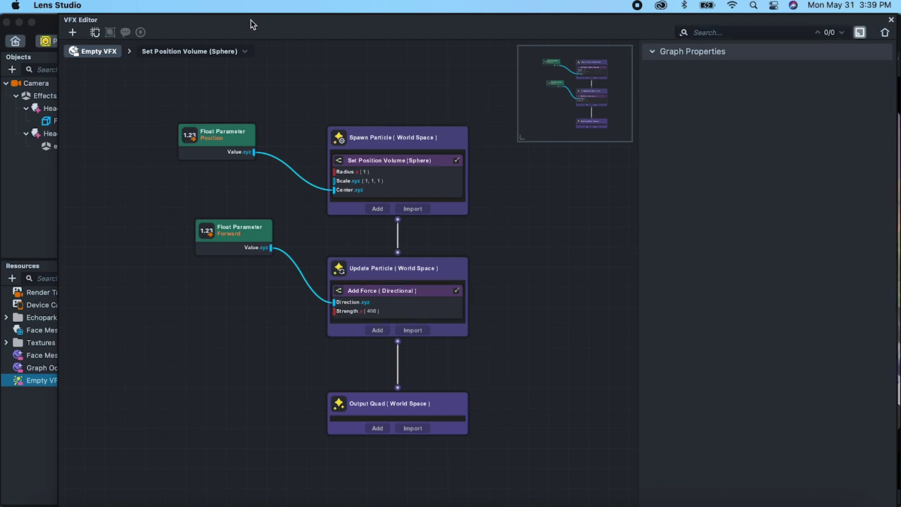
- Close the VFX Editor and rename the Script resource as VFXcontroller
{"action": "key", "text": "super+w"}
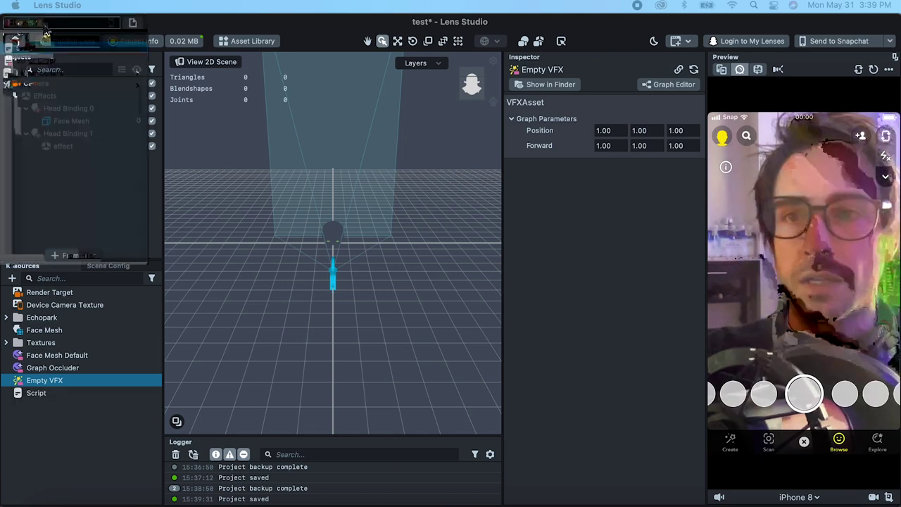
{"action": "right_click", "coordinate": [48, 397]}
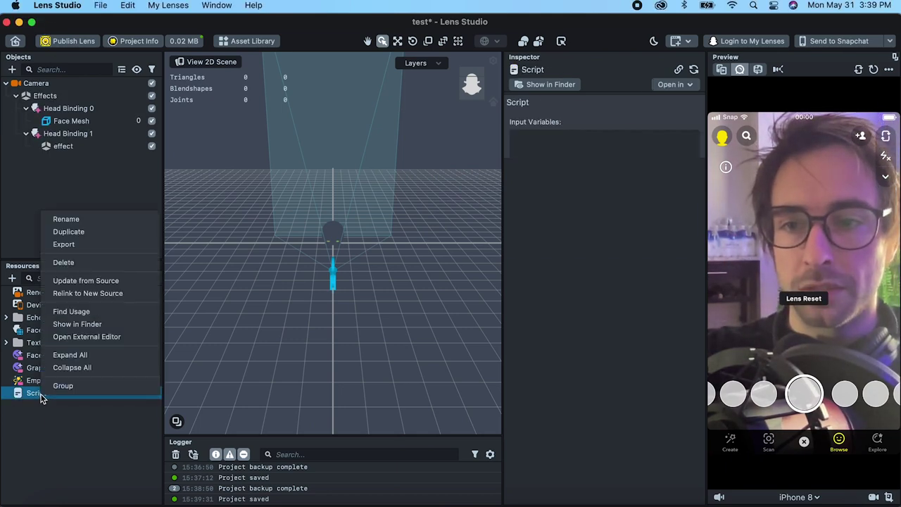
{"action": "left_click", "coordinate": [83, 222]}
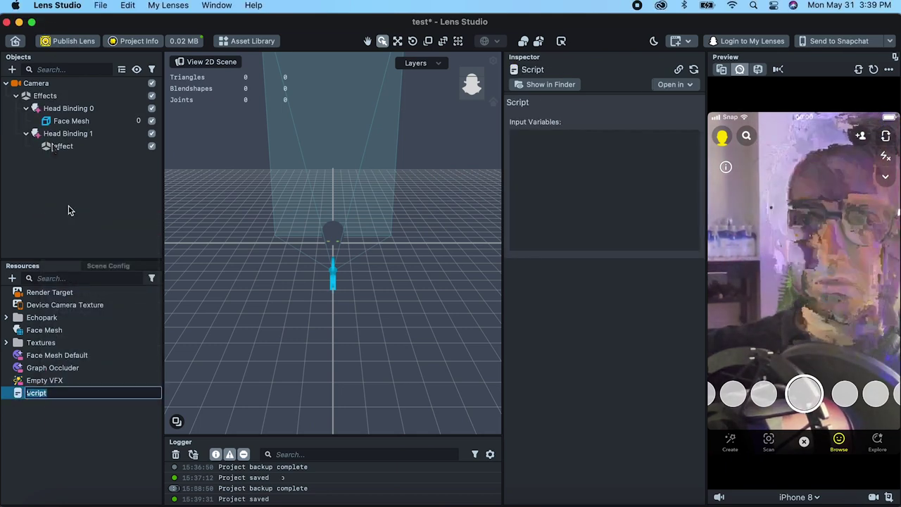
{"action": "type", "text": "VFXcontroller"}
{"action": "key", "text": "Return"}
- Open the VFXcontroller script and add VFXcontroller and Empty VFX to the effect object as components
{"action": "double_click", "coordinate": [42, 393]}
{"action": "left_click_drag", "start_coordinate": [452, 265], "coordinate": [570, 232]}
{"action": "left_click", "coordinate": [71, 383]}
{"action": "left_click_drag", "start_coordinate": [71, 383], "coordinate": [589, 271]}
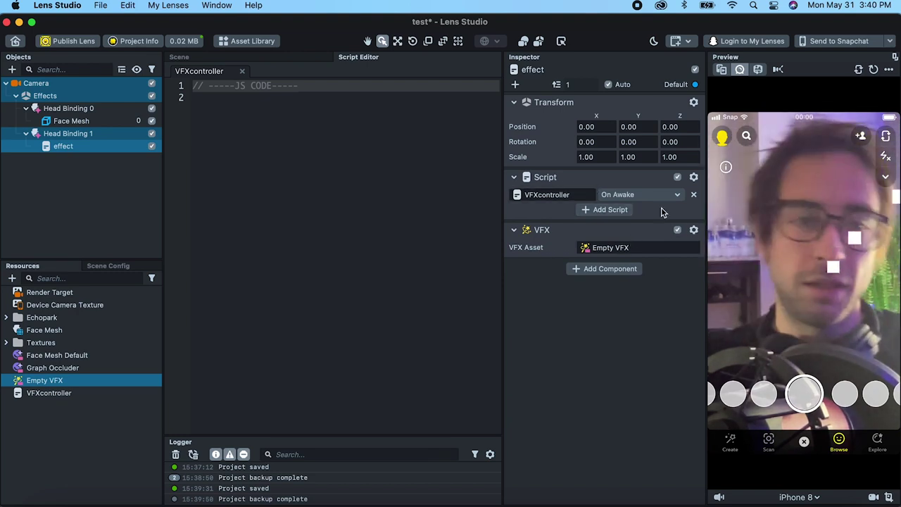
- Declare a Component.VFXComponent input named effect on line 2 of the VFXcontroller script
{"action": "left_click", "coordinate": [49, 393]}
{"action": "double_click", "coordinate": [207, 67]}
{"action": "type", "text": "//@input V"}
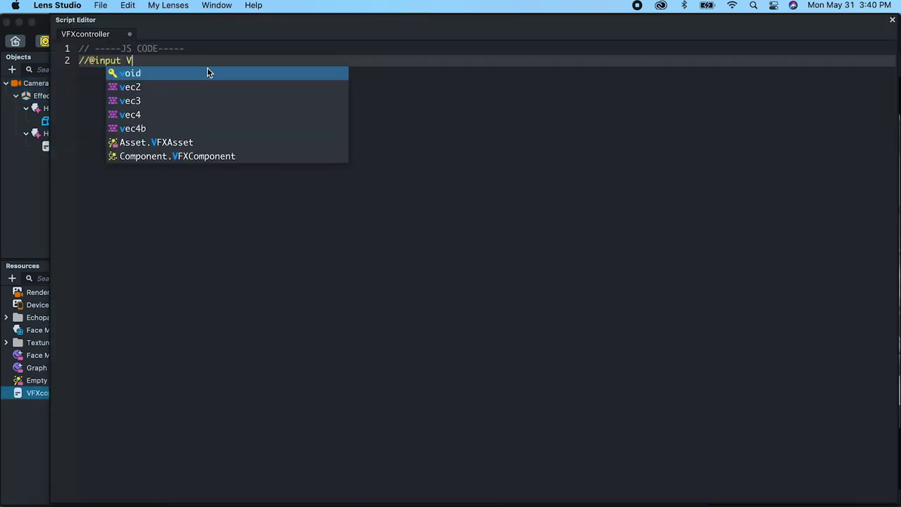
{"action": "type", "text": "FX"}
{"action": "key", "text": "Down"}
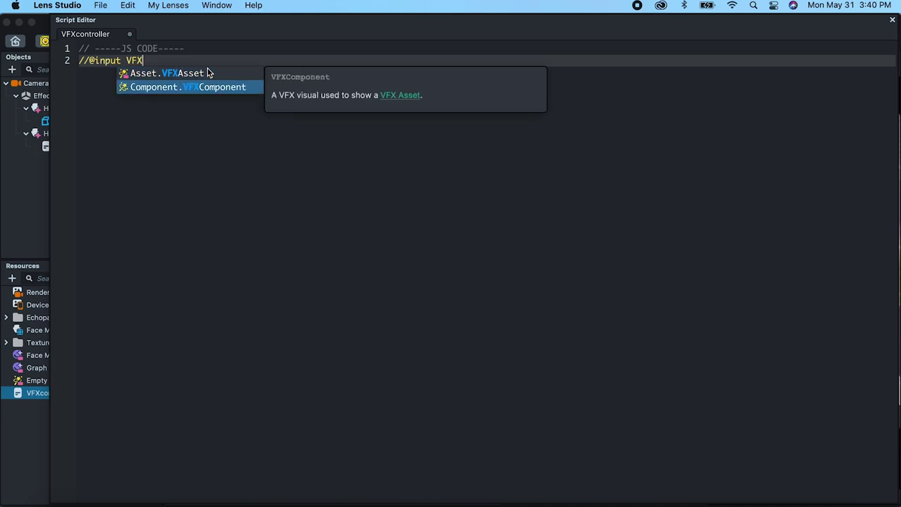
{"action": "key", "text": "Return"}
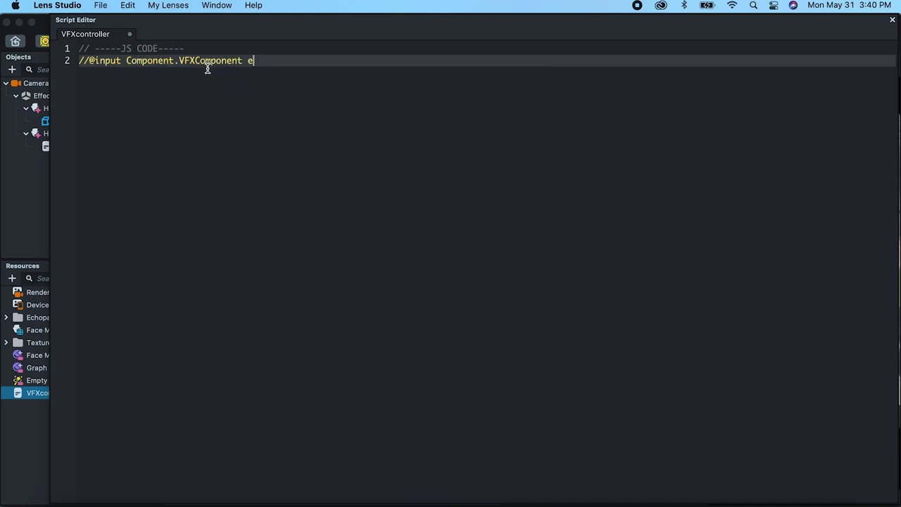
{"action": "key", "text": "Return"}
{"action": "key", "text": "Return"}
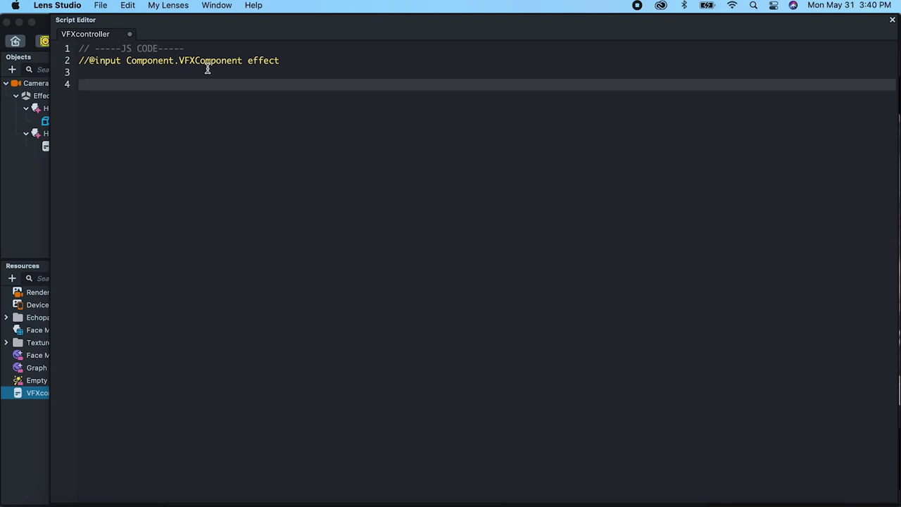
- Write script.createEvent("UpdateEvent").bind(Update); on line 4 of the VFXcontroller script
{"action": "type", "text": "script."}
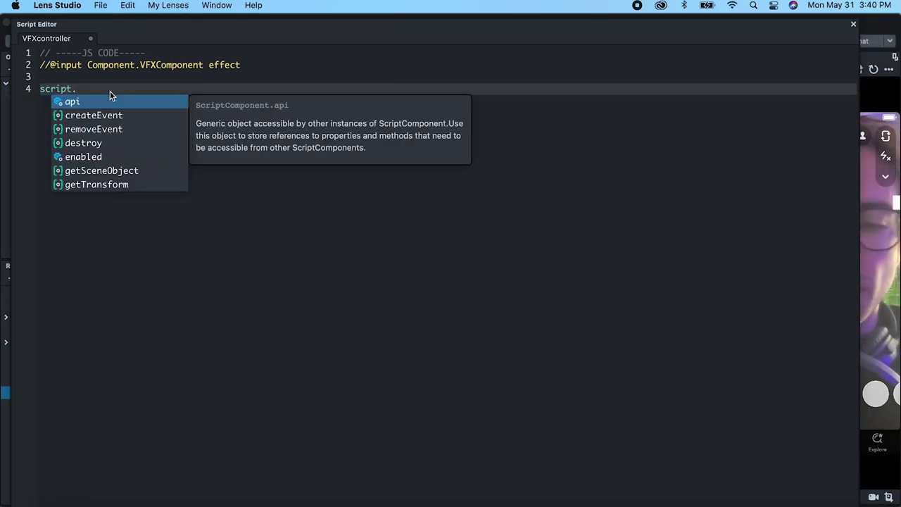
{"action": "type", "text": "createEvent(\""}
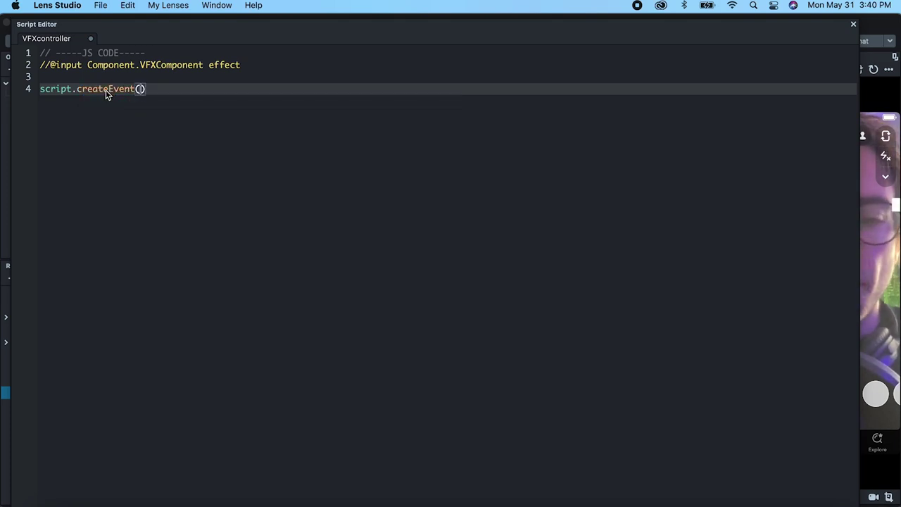
{"action": "type", "text": "UP"}
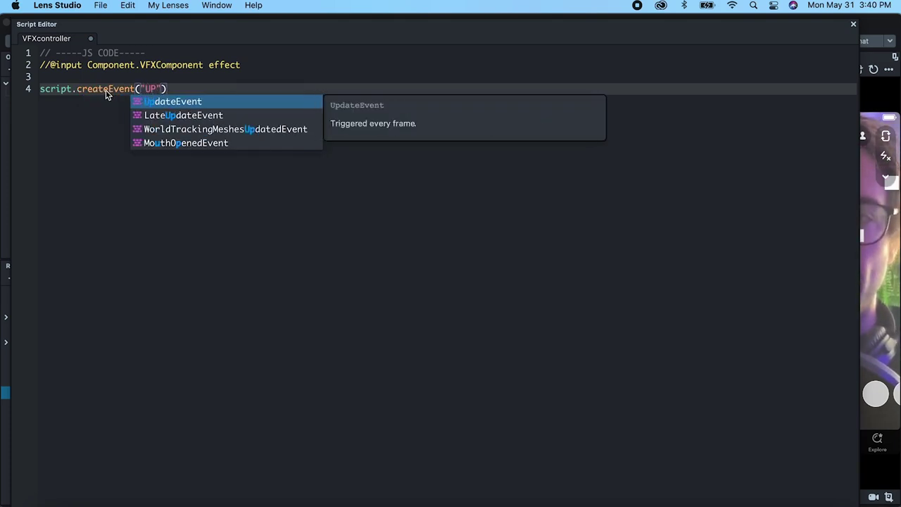
{"action": "key", "text": "Return"}
{"action": "type", "text": ".bin"}
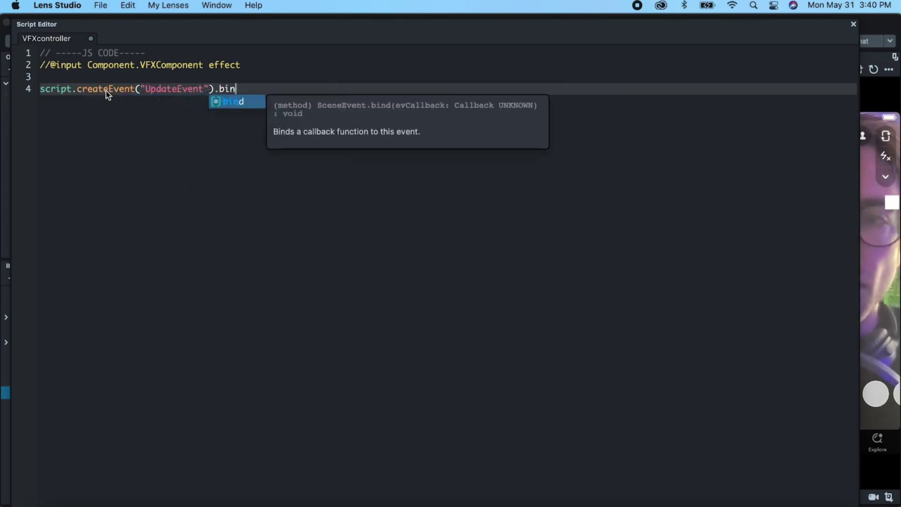
{"action": "type", "text": "d(UP"}
{"action": "key", "text": "BackSpace"}
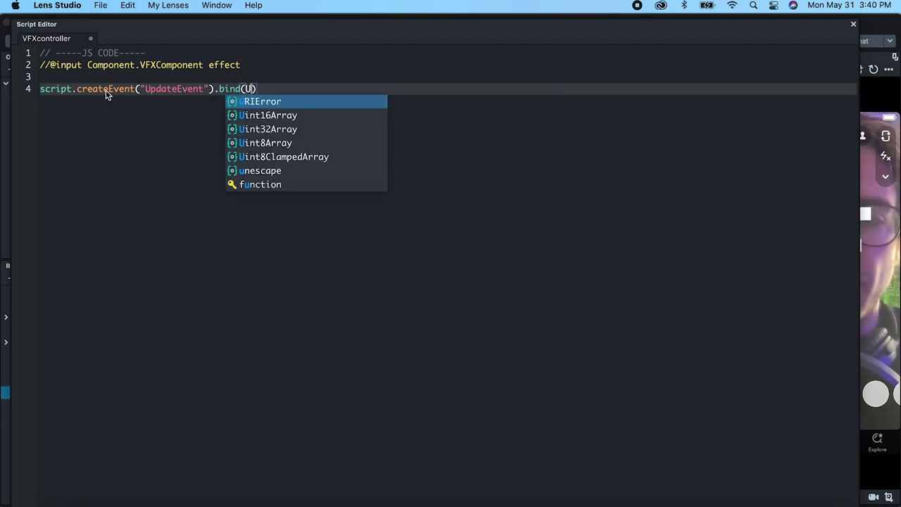
{"action": "type", "text": "pdate);"}
{"action": "key", "text": "Return"}
{"action": "key", "text": "Return"}
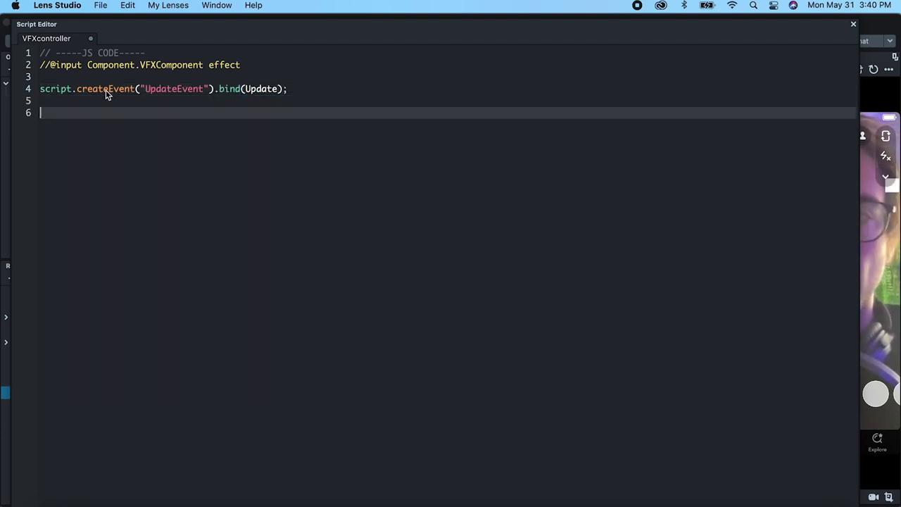
- Write an Update() function whose body begins an assignment to script.effect.asset.properties["Position"]
{"action": "type", "text": "function Up"}
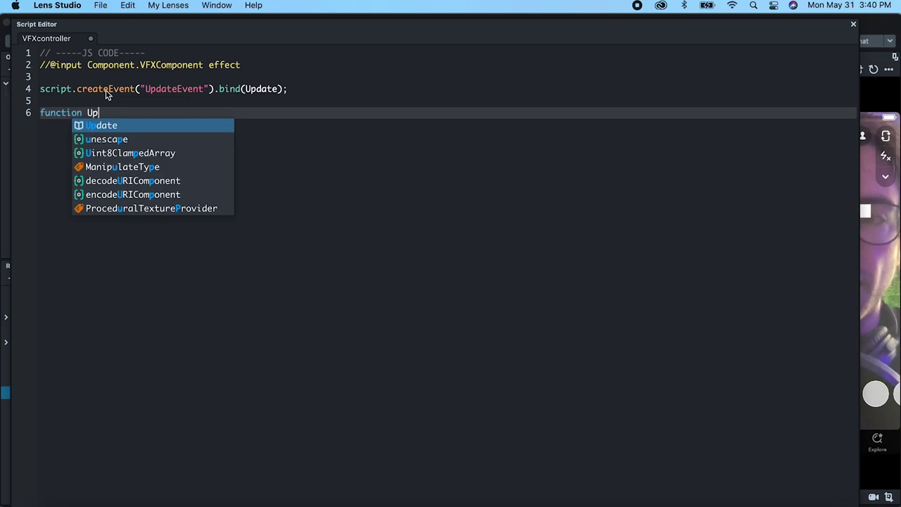
{"action": "type", "text": "date(){"}
{"action": "key", "text": "Return"}
{"action": "type", "text": "sc"}
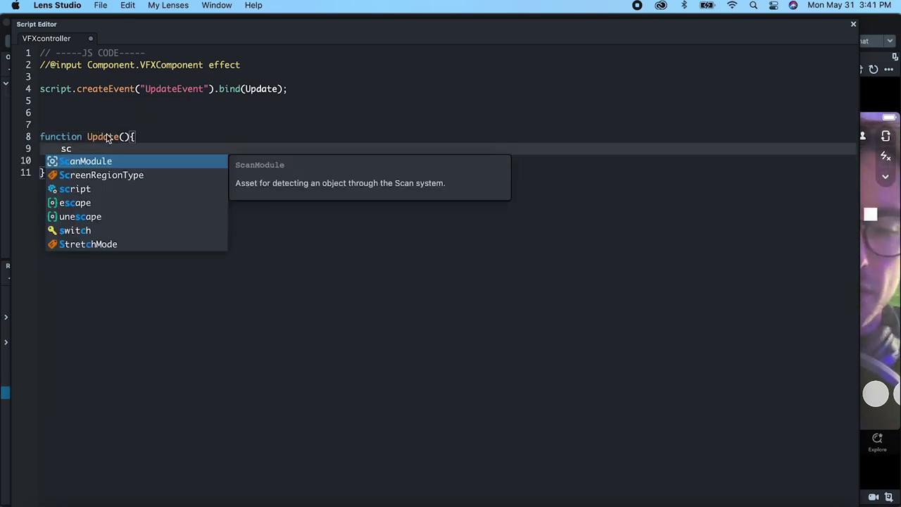
{"action": "type", "text": "ript.effect"}
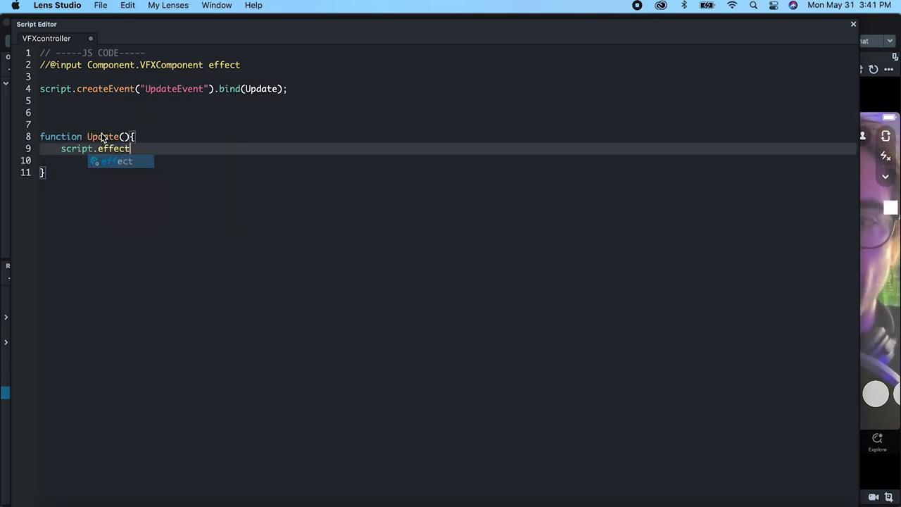
{"action": "type", "text": ".ass"}
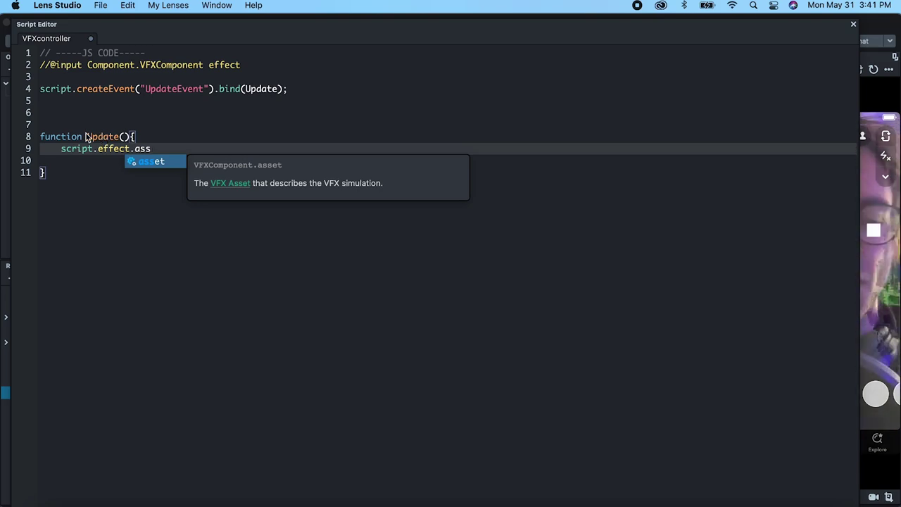
{"action": "type", "text": "et.properties["}
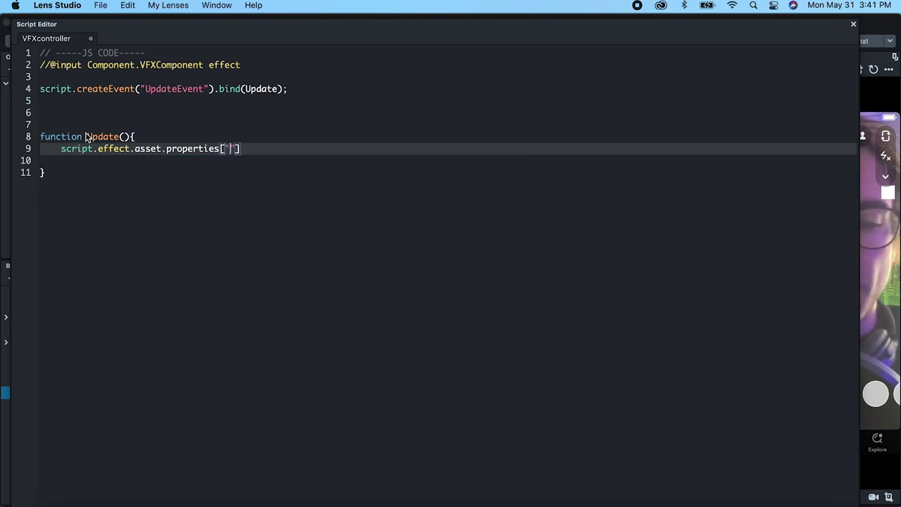
{"action": "type", "text": "\"Position\"] ="}
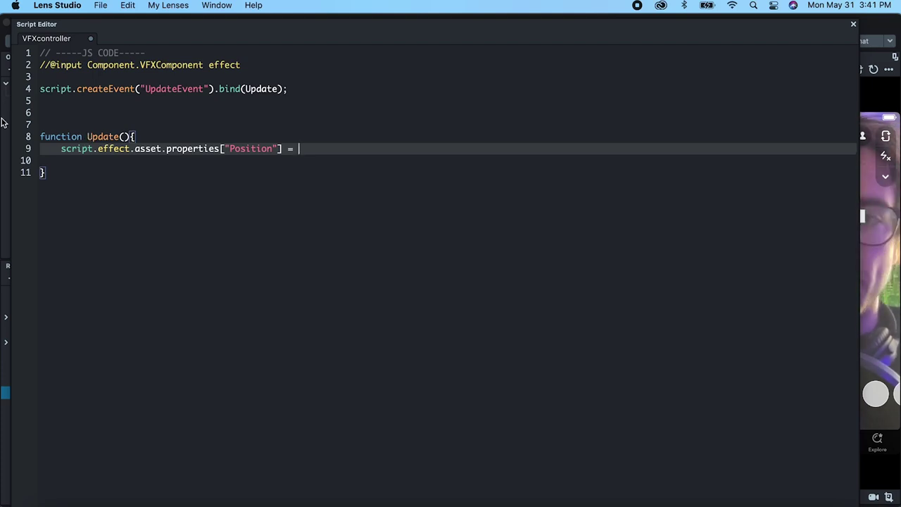
- Declare var transform = script.getSceneObject().getTransform(); on line 6, above the Update function
{"action": "left_click", "coordinate": [92, 112]}
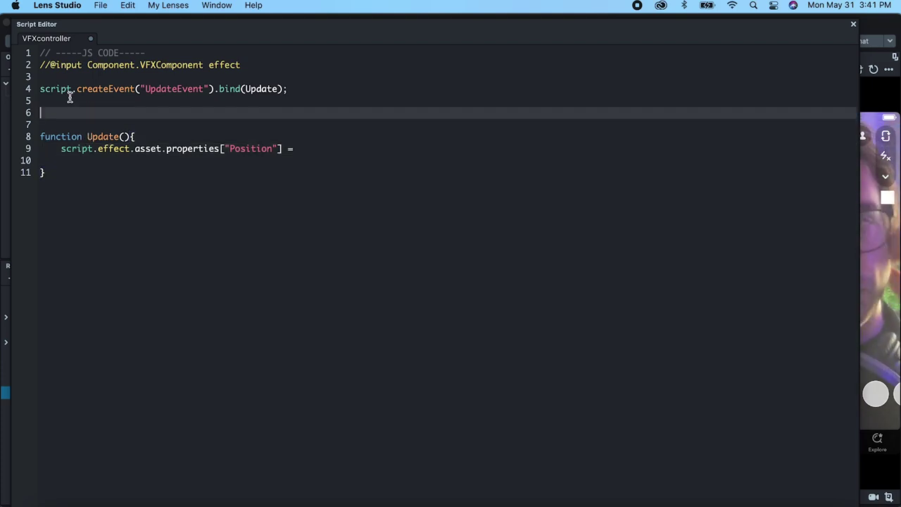
{"action": "type", "text": "script.get"}
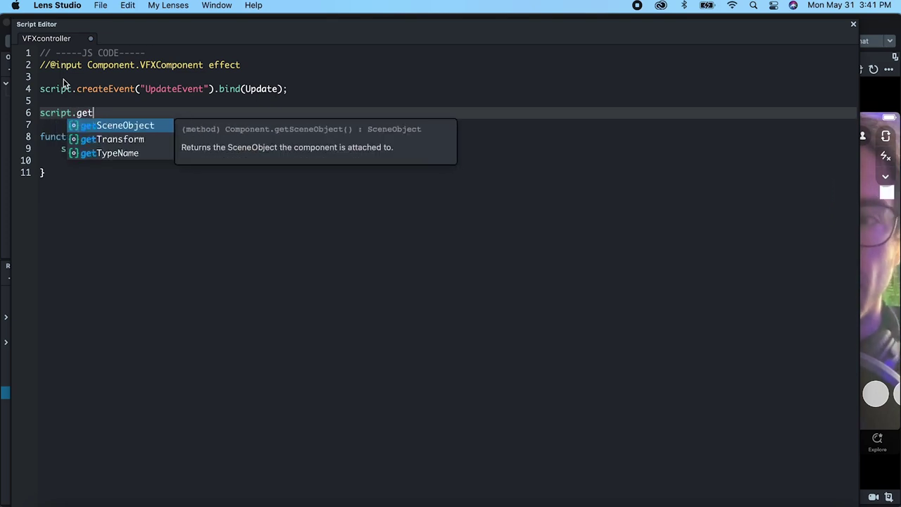
{"action": "key", "text": "Return"}
{"action": "type", "text": "()."}
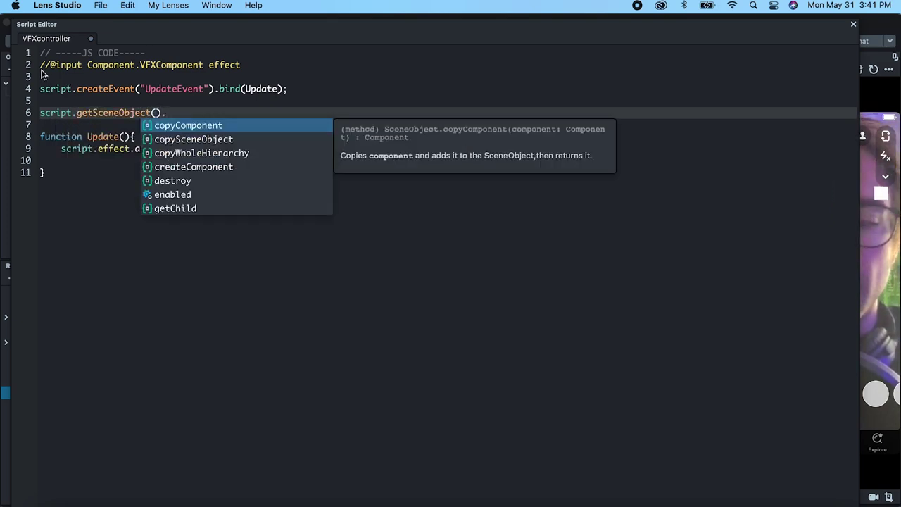
{"action": "type", "text": "getTr"}
{"action": "key", "text": "Return"}
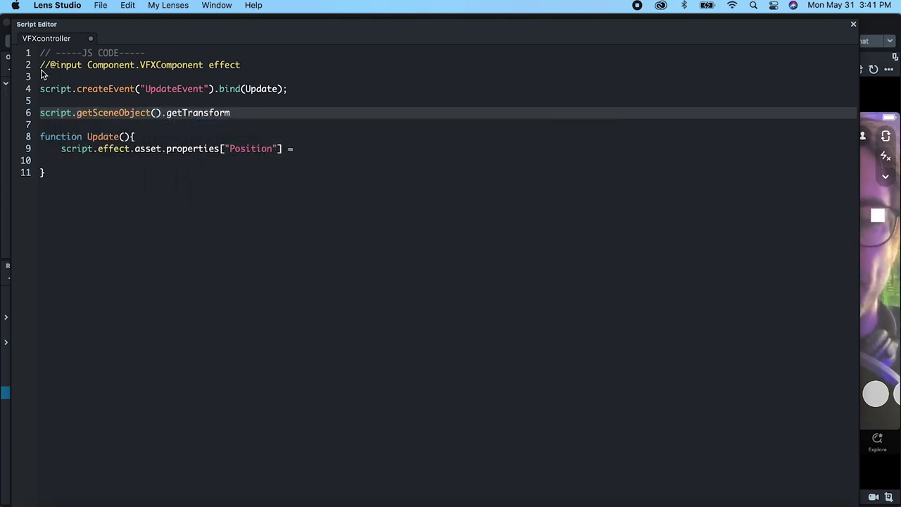
{"action": "type", "text": "()"}
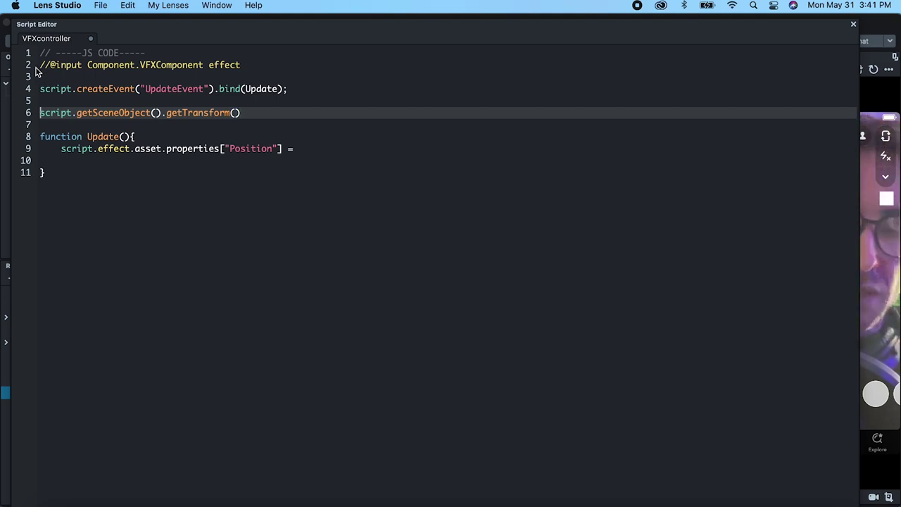
{"action": "type", "text": "var transform"}
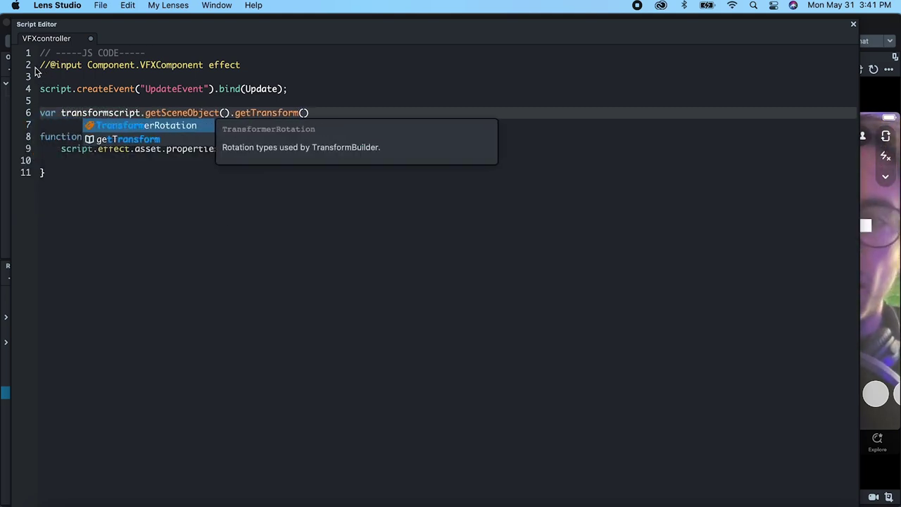
{"action": "type", "text": " ="}
{"action": "key", "text": "End"}
{"action": "type", "text": ";"}
- Complete the Position assignment in Update with transform.getWorldPosition();
{"action": "left_click", "coordinate": [333, 149]}
{"action": "type", "text": "tr"}
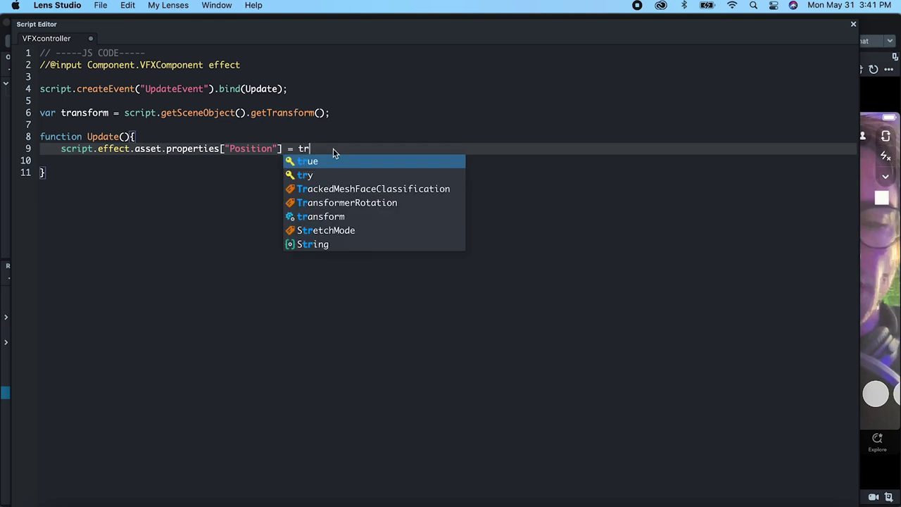
{"action": "type", "text": "ansform.g"}
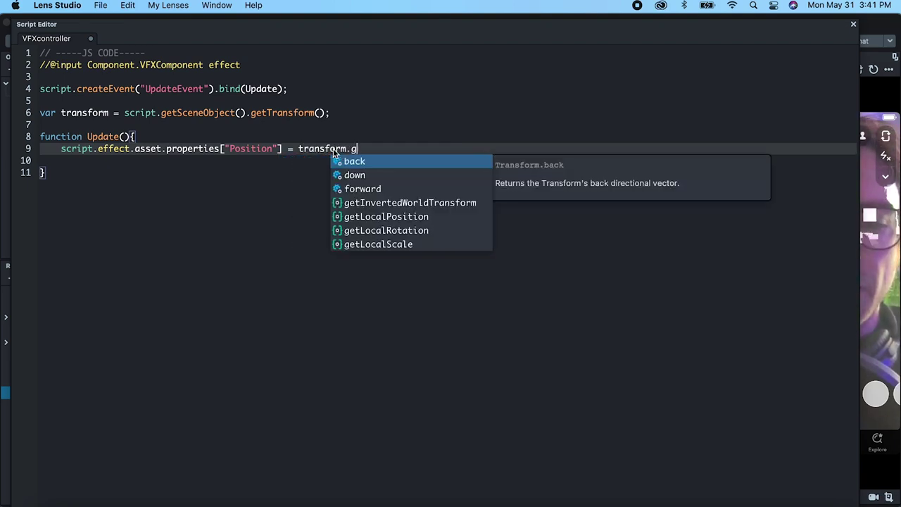
{"action": "type", "text": "etWorldPosition();"}
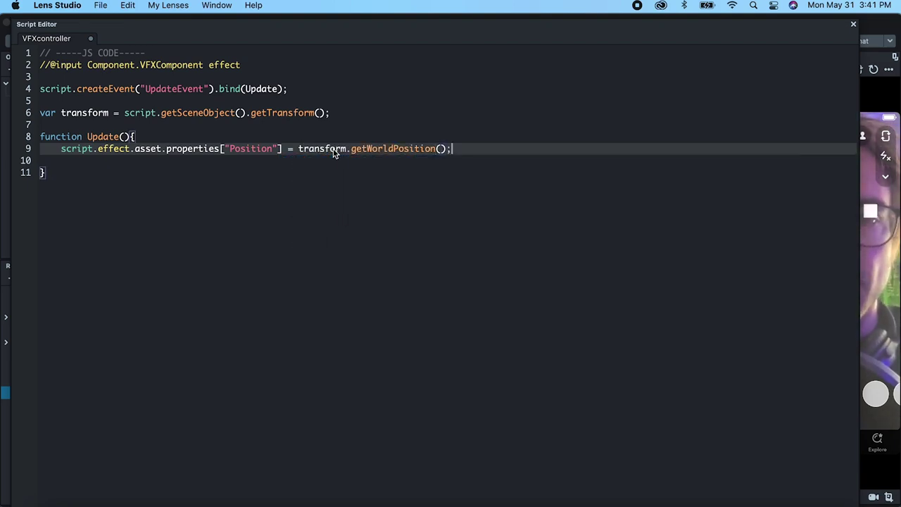
- Duplicate the Position assignment onto line 10 and remove the copy's extra indentation
{"action": "triple_click", "coordinate": [336, 152]}
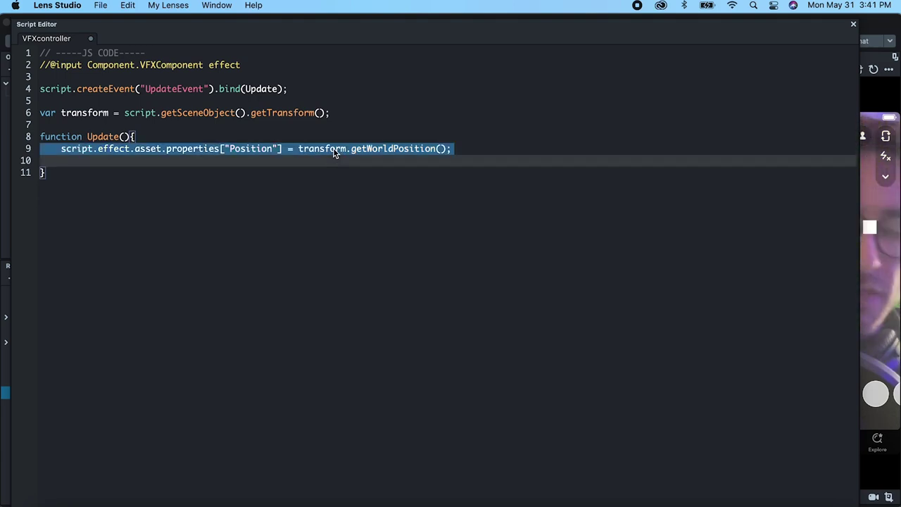
{"action": "key", "text": "super+c"}
{"action": "left_click", "coordinate": [484, 153]}
{"action": "key", "text": "Return"}
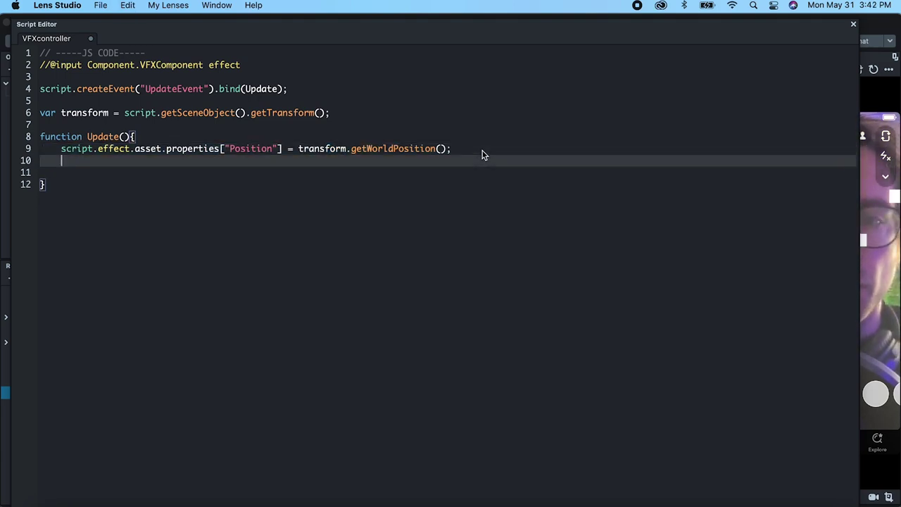
{"action": "key", "text": "super+v"}
{"action": "key", "text": "BackSpace"}
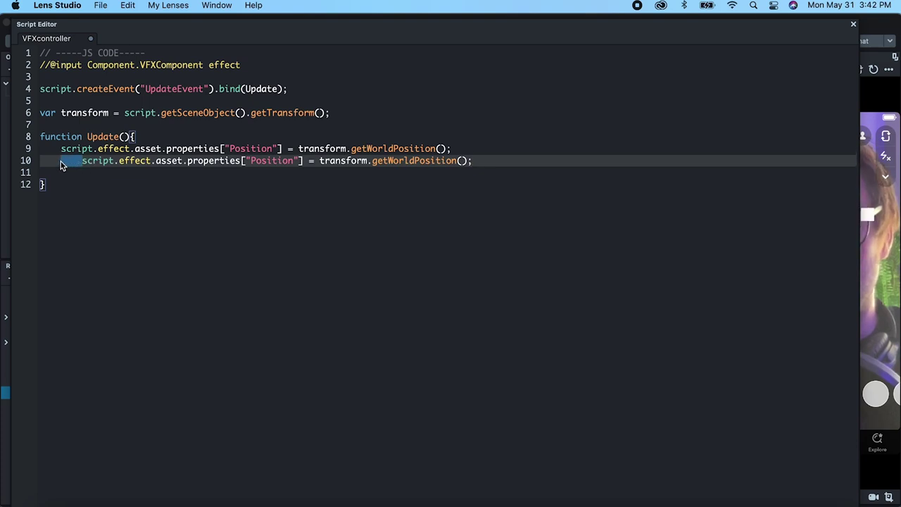
{"action": "key", "text": "BackSpace"}
- Change the duplicated line to set the "Forward" property to transform.forward;
{"action": "double_click", "coordinate": [244, 161]}
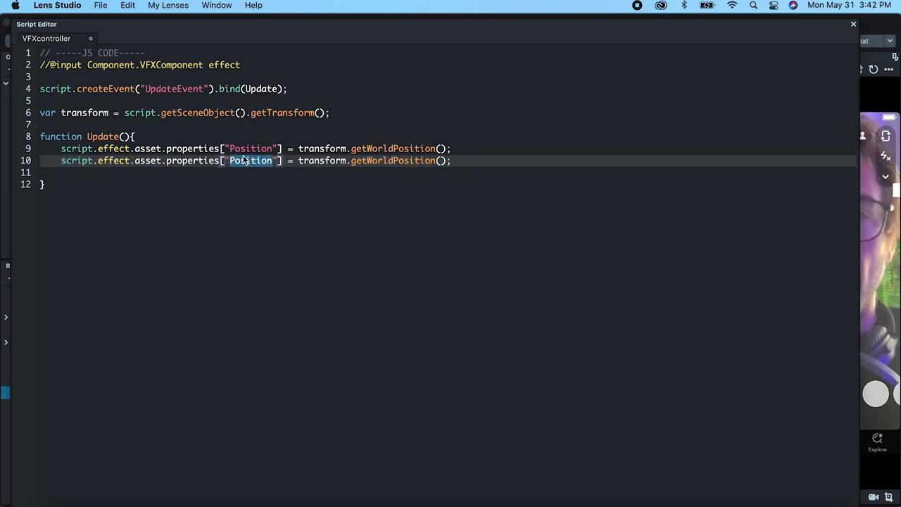
{"action": "type", "text": "Forward"}
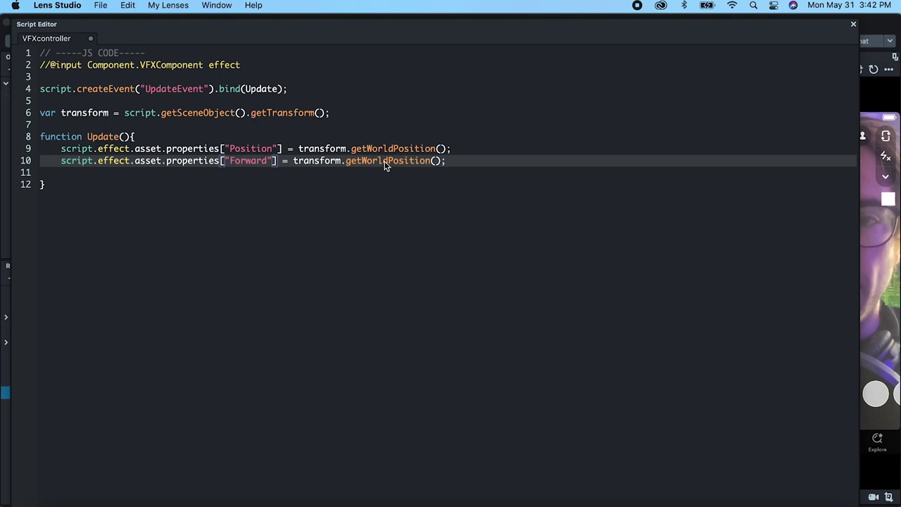
{"action": "double_click", "coordinate": [387, 162]}
{"action": "type", "text": "for"}
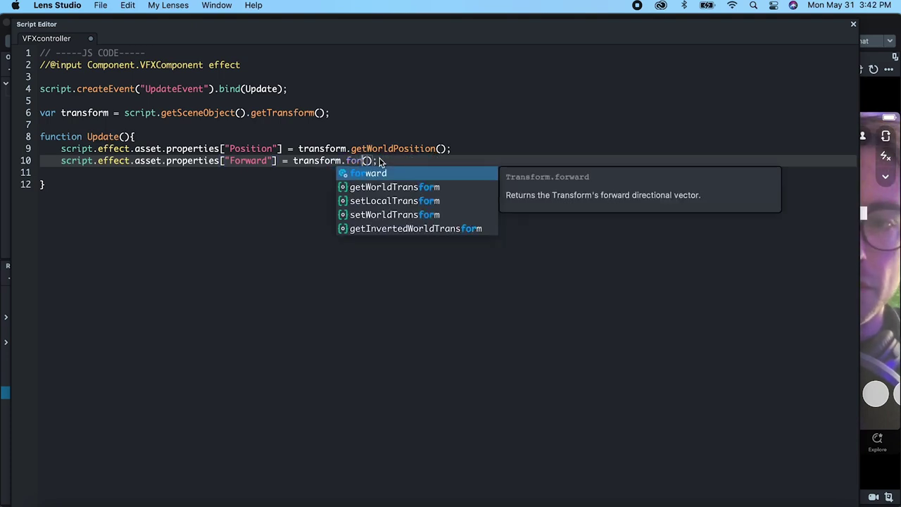
{"action": "key", "text": "Return"}
{"action": "key", "text": "Delete"}
{"action": "key", "text": "Delete"}
{"action": "key", "text": "Delete"}
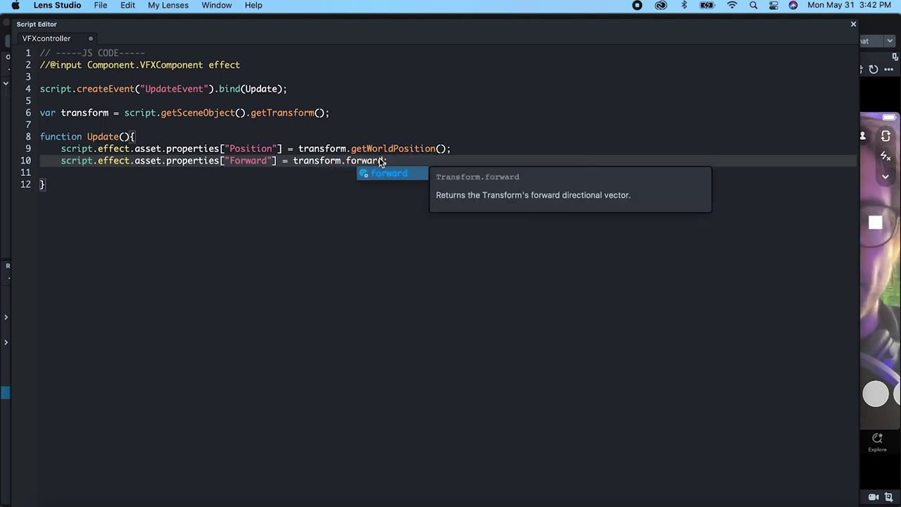
- Save the script and assign the effect object to the Effect input of its VFXcontroller script component
{"action": "key", "text": "super+s"}
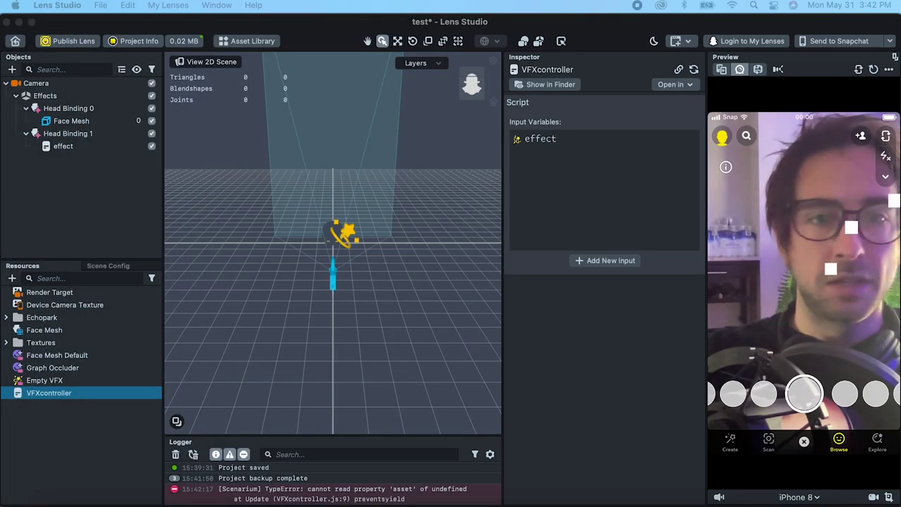
{"action": "left_click", "coordinate": [70, 146]}
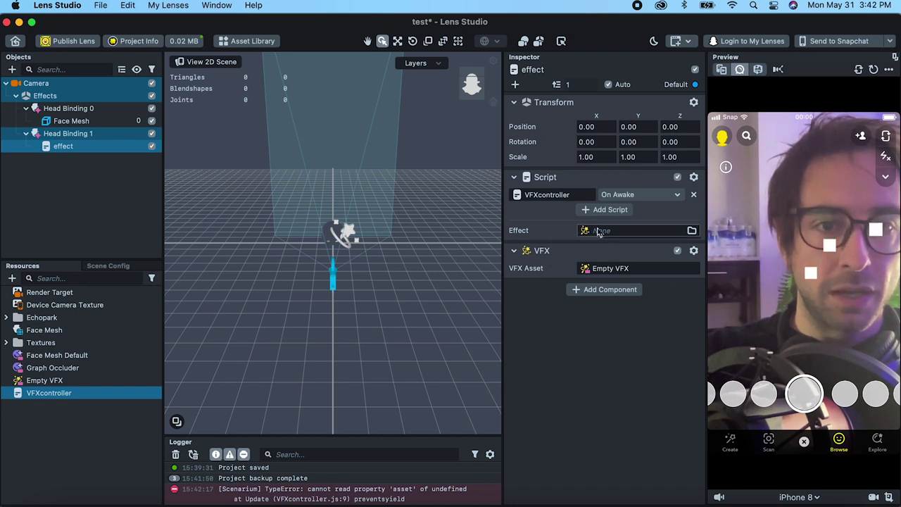
{"action": "left_click_drag", "start_coordinate": [99, 146], "coordinate": [613, 230]}
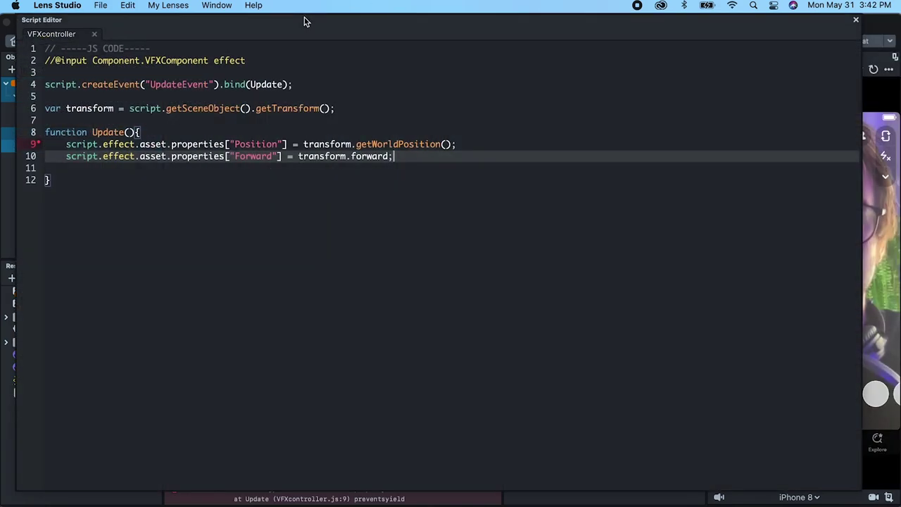
- Add script.effect.asset = script.effect.asset.clone(); on line 8 above the Update function, and close the script
{"action": "left_click", "coordinate": [195, 130]}
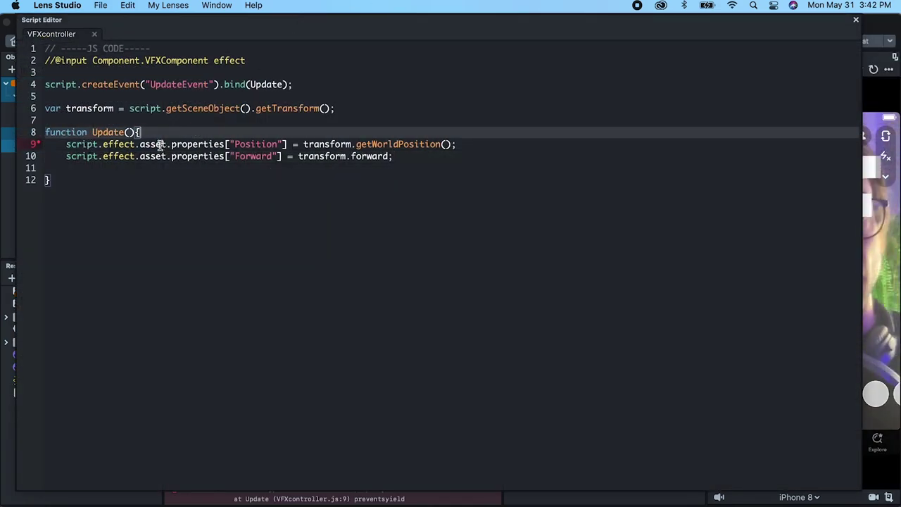
{"action": "left_click", "coordinate": [150, 119]}
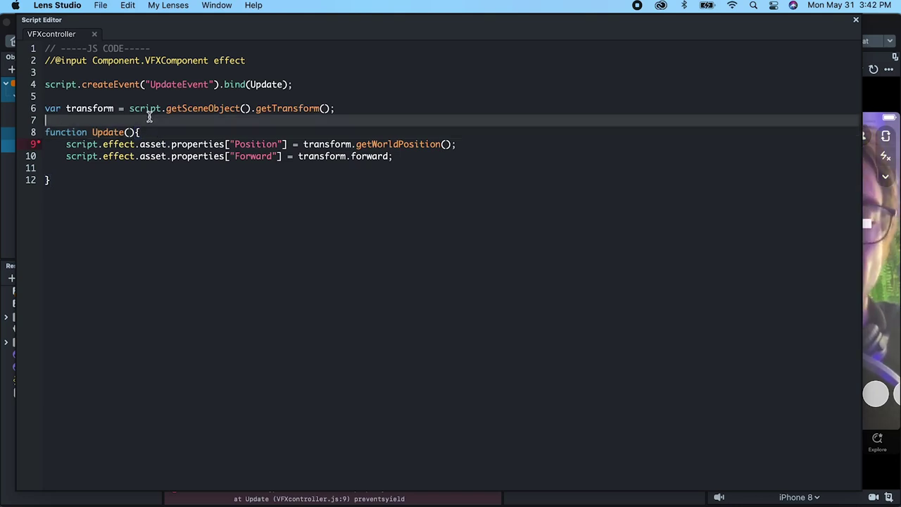
{"action": "key", "text": "Return"}
{"action": "key", "text": "Return"}
{"action": "key", "text": "Up"}
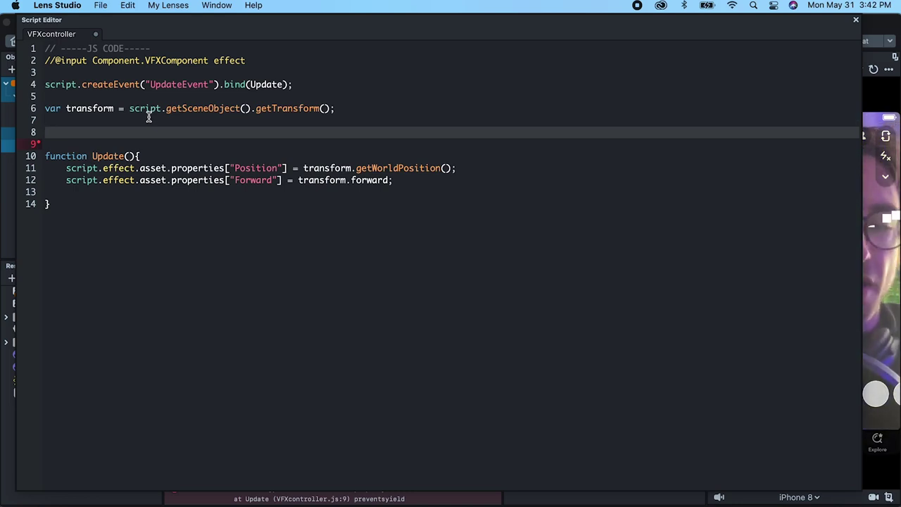
{"action": "type", "text": "script.effect.asset = scripyt"}
{"action": "key", "text": "BackSpace"}
{"action": "key", "text": "BackSpace"}
{"action": "type", "text": "t.effect"}
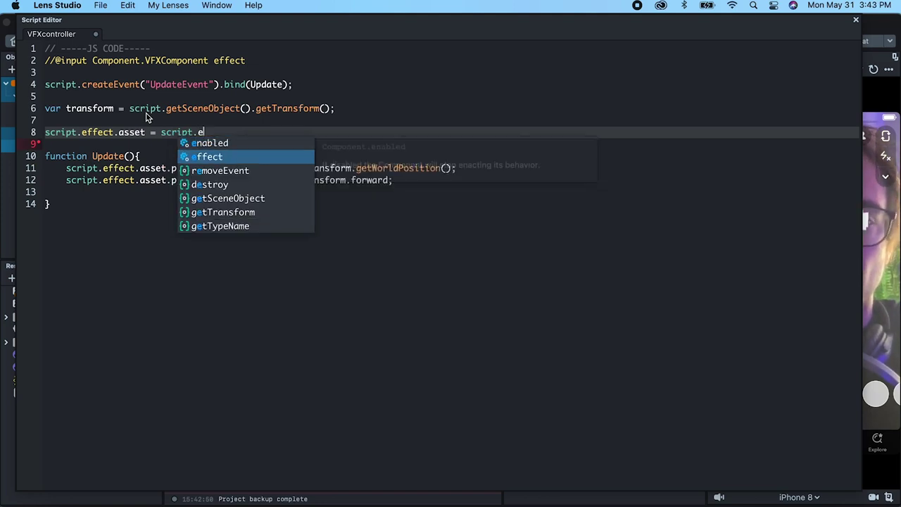
{"action": "type", "text": ".asset.c"}
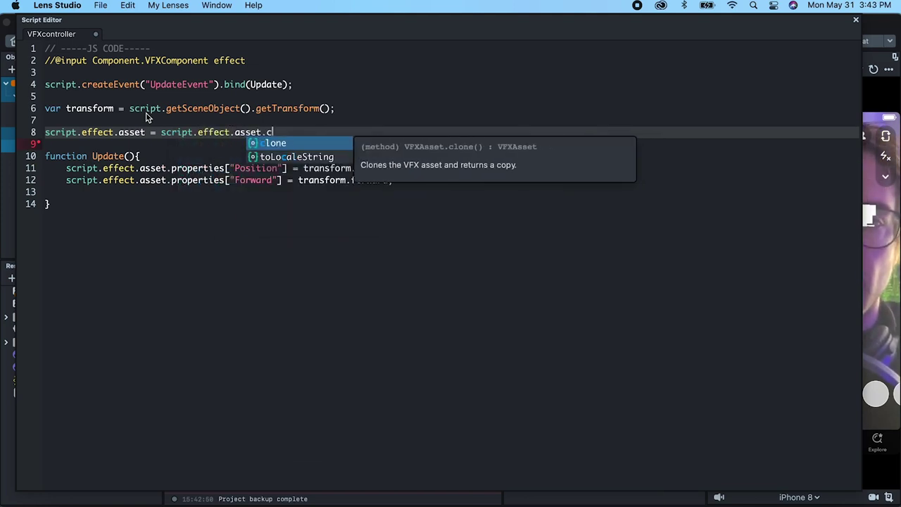
{"action": "type", "text": "lone();"}
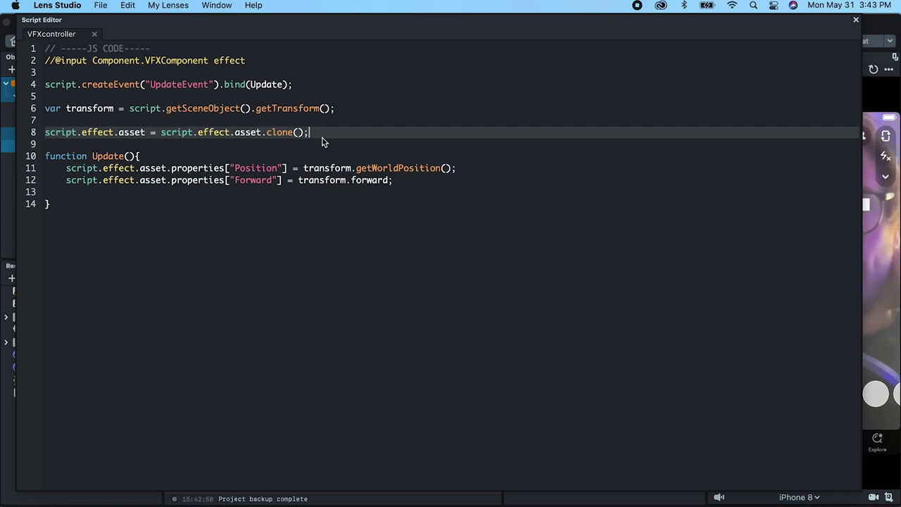
{"action": "key", "text": "super+w"}
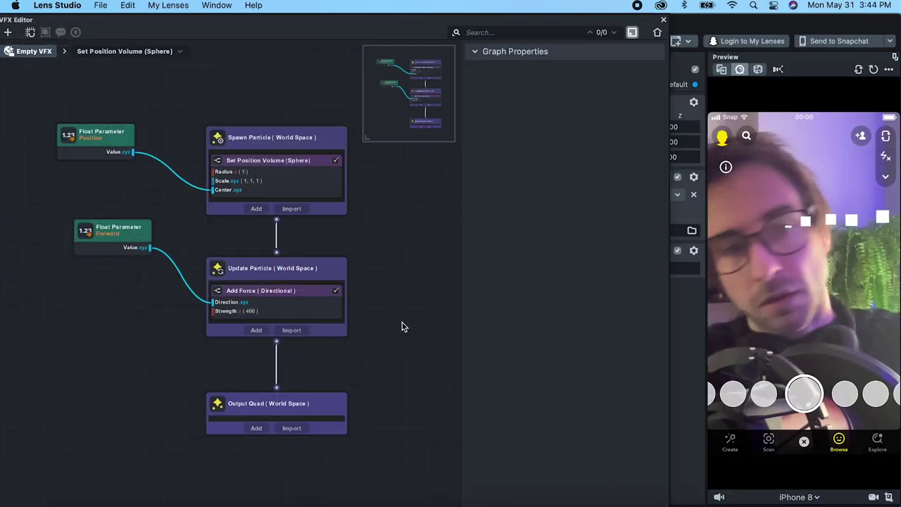
- Add a Set Size (Fade In/Out) sub-graph to the Update Particle container and set its Size Max to 0.5
{"action": "left_click", "coordinate": [255, 330]}
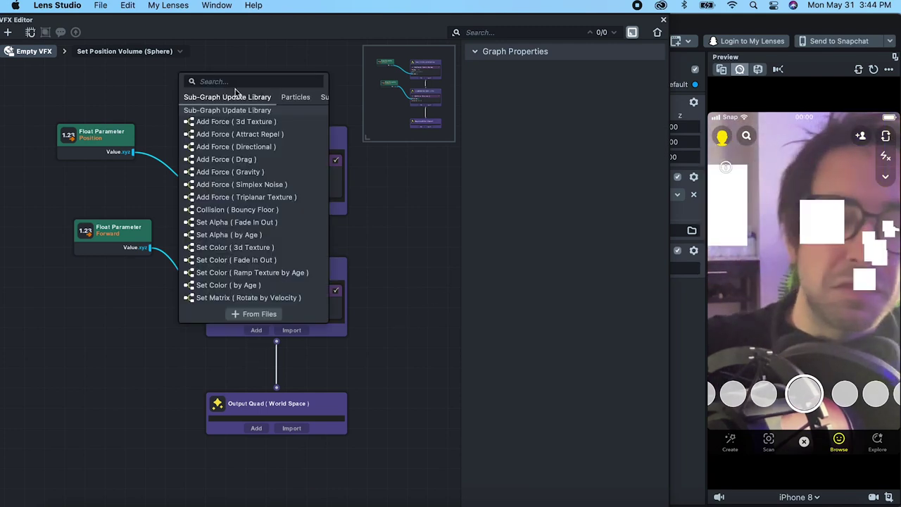
{"action": "type", "text": "si"}
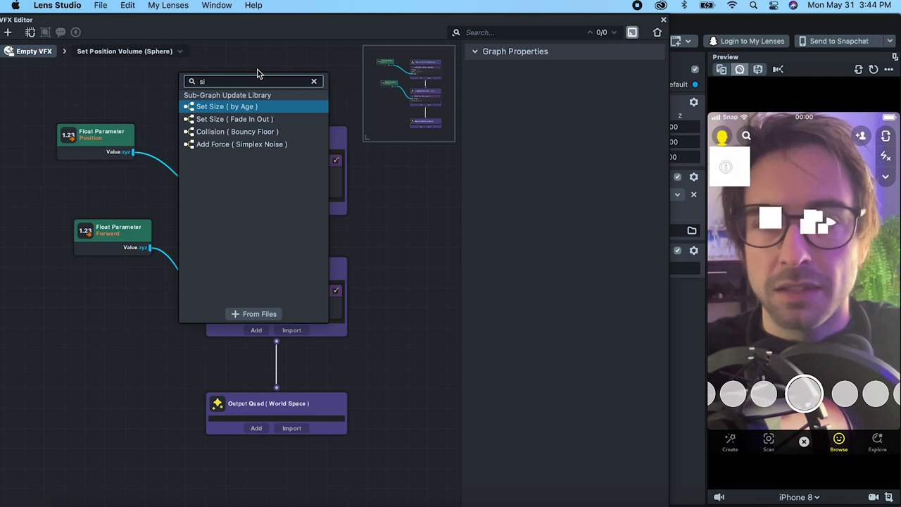
{"action": "key", "text": "Down"}
{"action": "key", "text": "Return"}
{"action": "left_click_drag", "start_coordinate": [568, 255], "coordinate": [474, 254]}
{"action": "type", "text": "0.5"}
{"action": "key", "text": "Tab"}
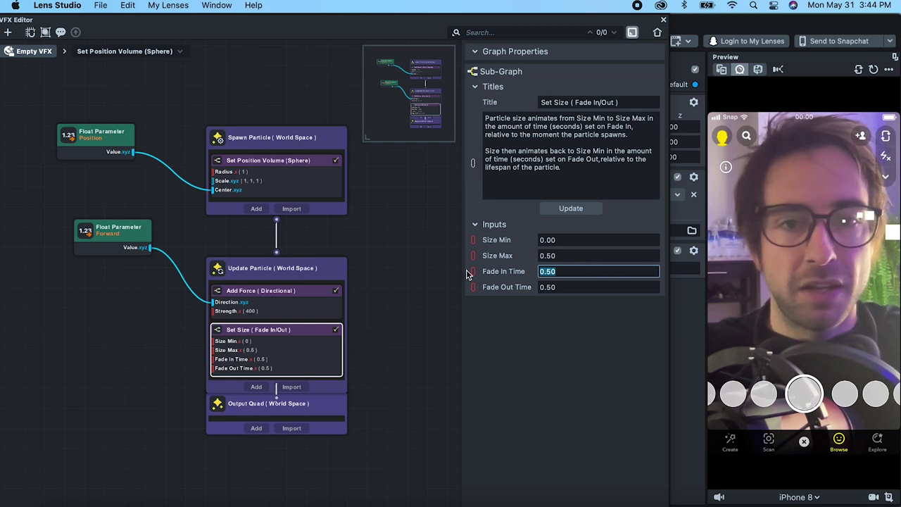
- Set the Fade In Time of the Set Size (Fade In/Out) sub-graph to 0
{"action": "type", "text": "0"}
{"action": "key", "text": "Tab"}
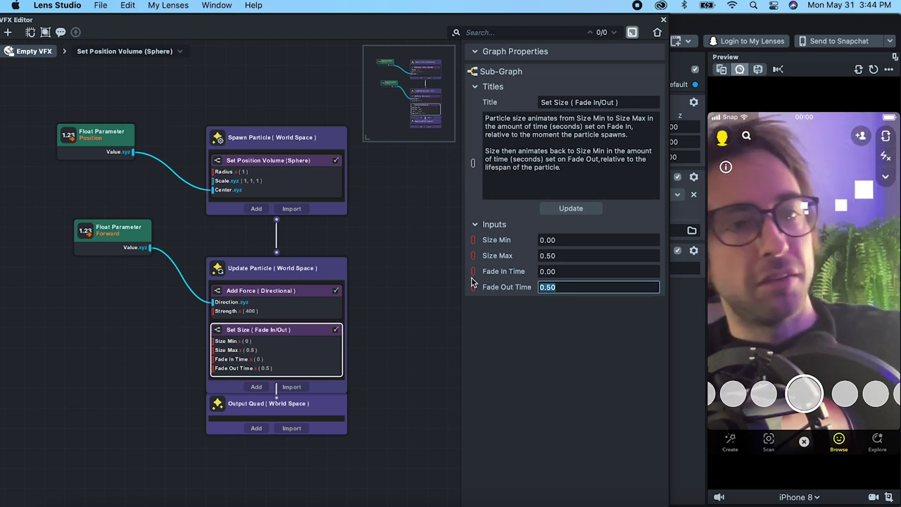
- Set the Spawn Particle container's Spawn Rate to 1000 and its maximum particle lifetime to 0.5
{"action": "left_click", "coordinate": [283, 144]}
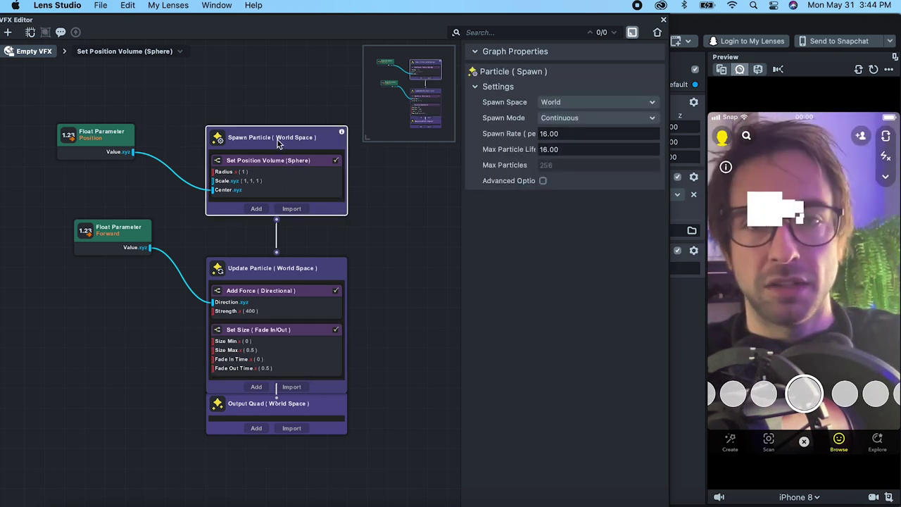
{"action": "left_click_drag", "start_coordinate": [576, 133], "coordinate": [431, 131]}
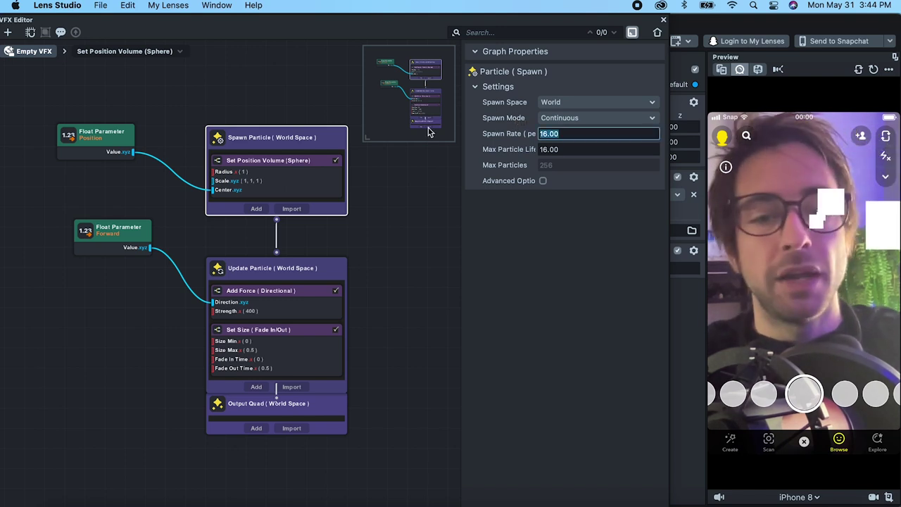
{"action": "type", "text": "1000"}
{"action": "key", "text": "Return"}
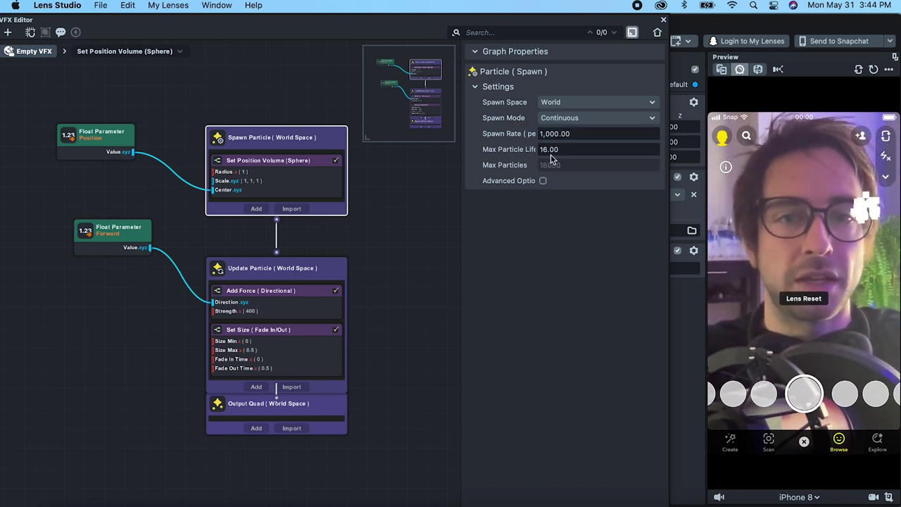
{"action": "left_click_drag", "start_coordinate": [583, 148], "coordinate": [438, 148]}
{"action": "type", "text": "0.5"}
{"action": "key", "text": "Return"}
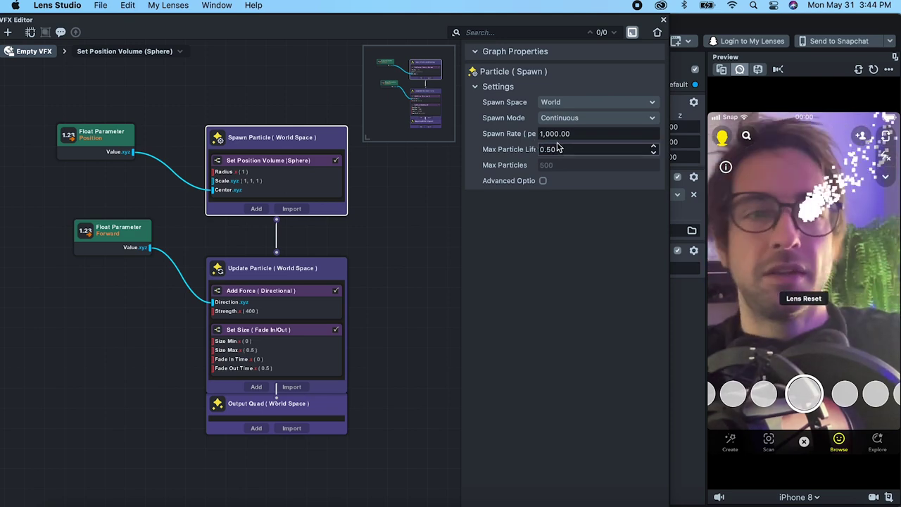
- Move the Output Quad container further down and add a Set Color (by Age) sub-graph to the Update Particle container
{"action": "left_click_drag", "start_coordinate": [290, 406], "coordinate": [286, 445]}
{"action": "scroll", "coordinate": [372, 296], "scroll_direction": "down", "scroll_amount": 2}
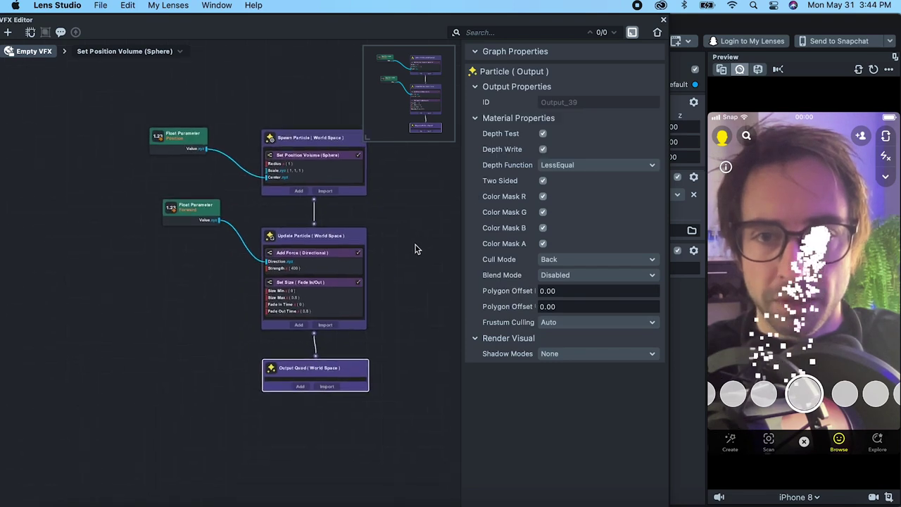
{"action": "scroll", "coordinate": [363, 381], "scroll_direction": "up", "scroll_amount": 2}
{"action": "left_click", "coordinate": [298, 325]}
{"action": "type", "text": "colo"}
{"action": "key", "text": "Down"}
{"action": "key", "text": "Down"}
{"action": "key", "text": "Up"}
{"action": "key", "text": "Up"}
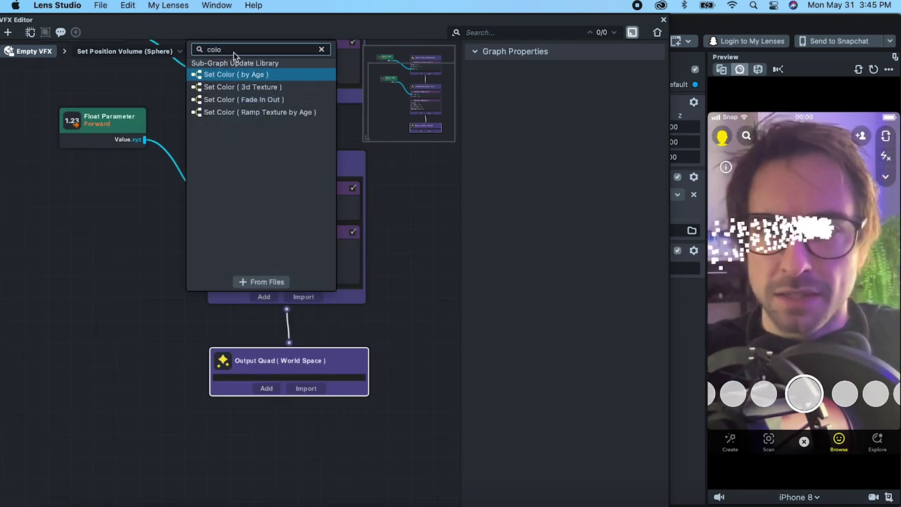
{"action": "key", "text": "Return"}
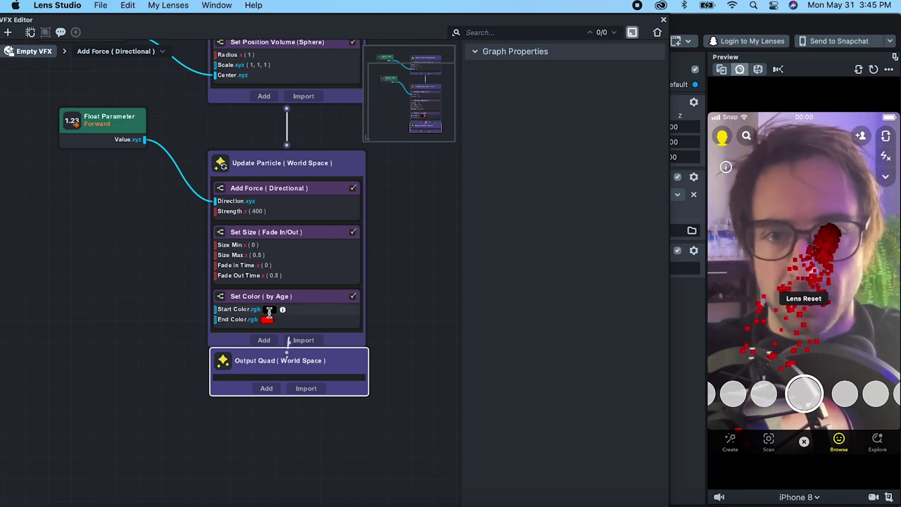
- Set the Start Color of the Set Color (by Age) sub-graph to a bright blue
{"action": "left_click", "coordinate": [269, 310]}
{"action": "left_click", "coordinate": [549, 242]}
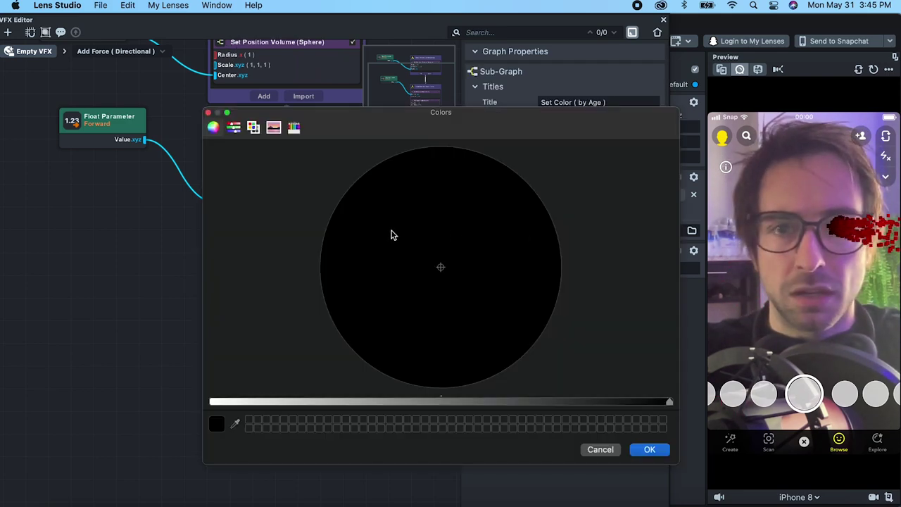
{"action": "left_click_drag", "start_coordinate": [407, 401], "coordinate": [354, 407]}
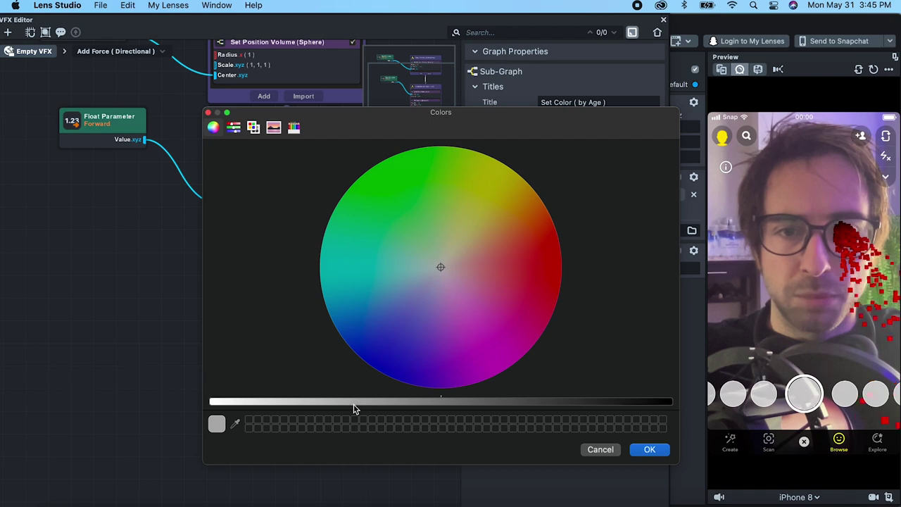
{"action": "left_click", "coordinate": [396, 334]}
{"action": "key", "text": "Return"}
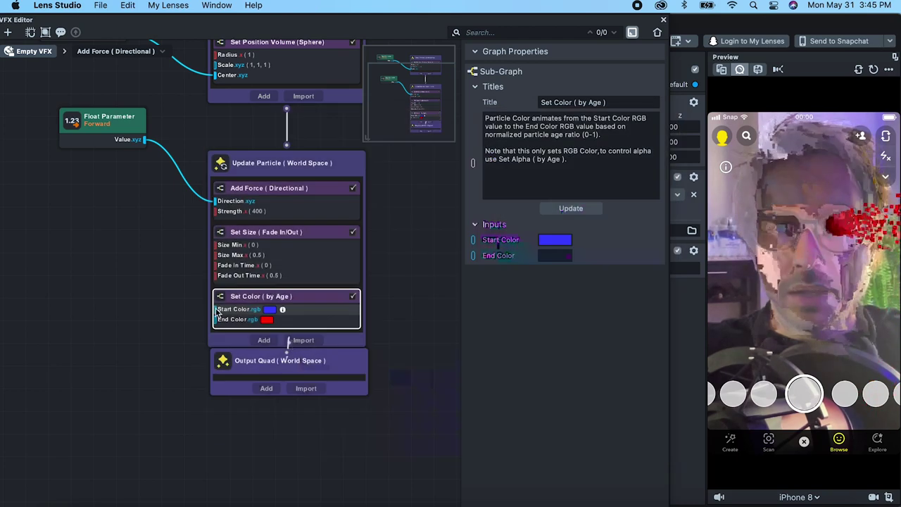
- Set the End Color of the Set Color (by Age) sub-graph to a pinkish red and shift its Start Color to a slightly lighter blue
{"action": "left_click", "coordinate": [269, 321]}
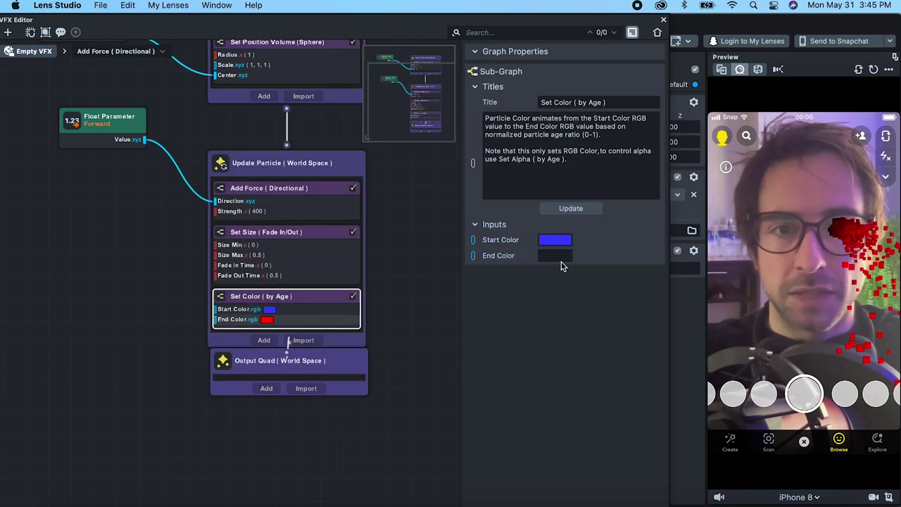
{"action": "left_click", "coordinate": [494, 267]}
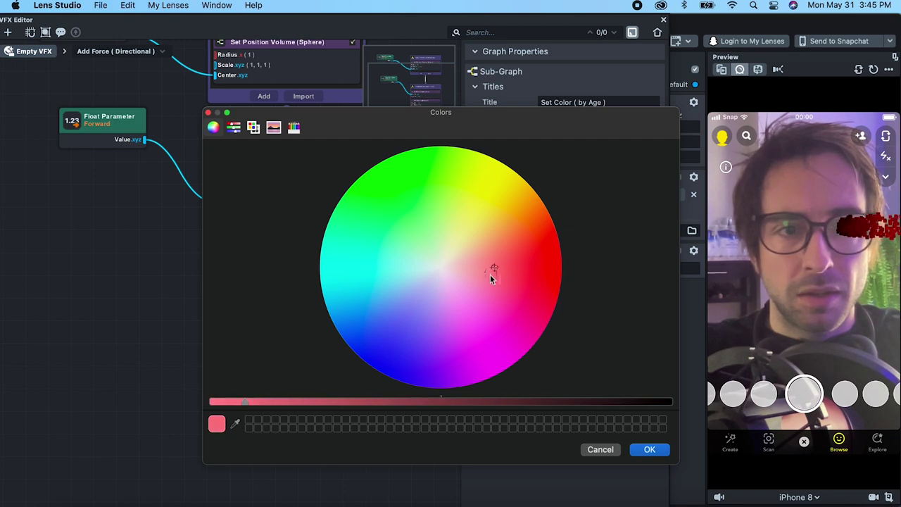
{"action": "left_click", "coordinate": [329, 403]}
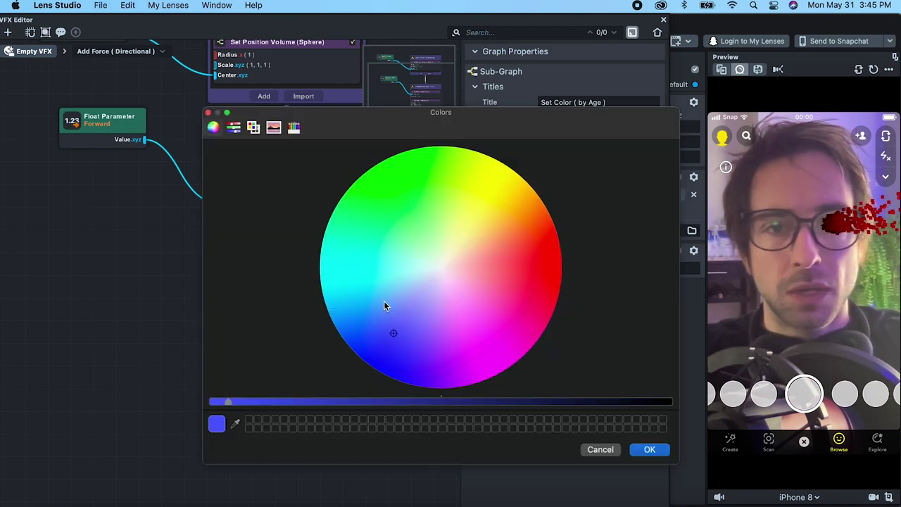
{"action": "left_click", "coordinate": [395, 321]}
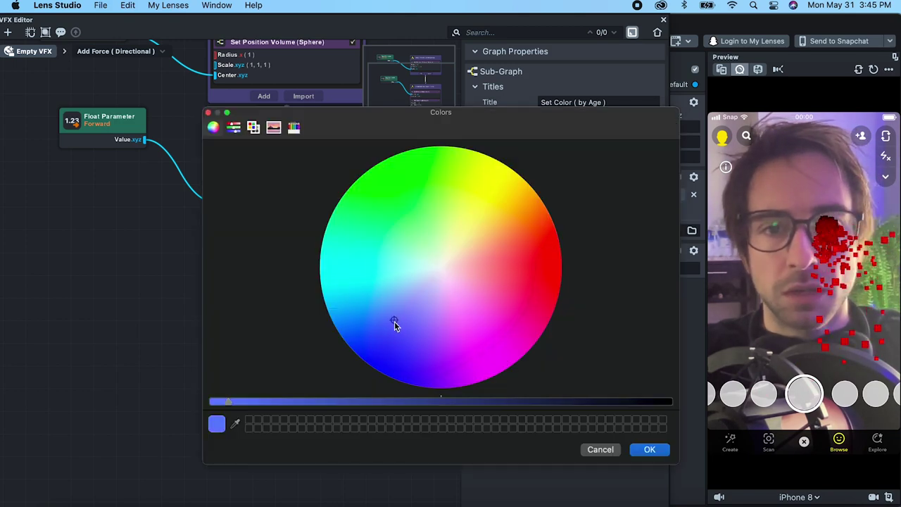
{"action": "left_click", "coordinate": [650, 450]}
- Move the Output Quad container clear of the Update Particle container and set its Blend Mode to Normal
{"action": "scroll", "coordinate": [329, 212], "scroll_direction": "up", "scroll_amount": 3}
{"action": "scroll", "coordinate": [399, 181], "scroll_direction": "down", "scroll_amount": 3}
{"action": "left_click_drag", "start_coordinate": [288, 361], "coordinate": [289, 395]}
{"action": "left_click", "coordinate": [304, 389]}
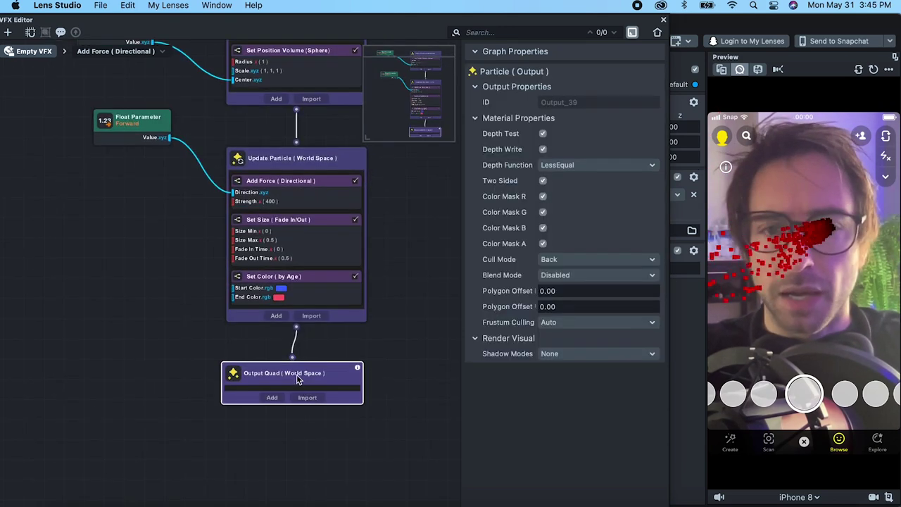
{"action": "left_click", "coordinate": [563, 276]}
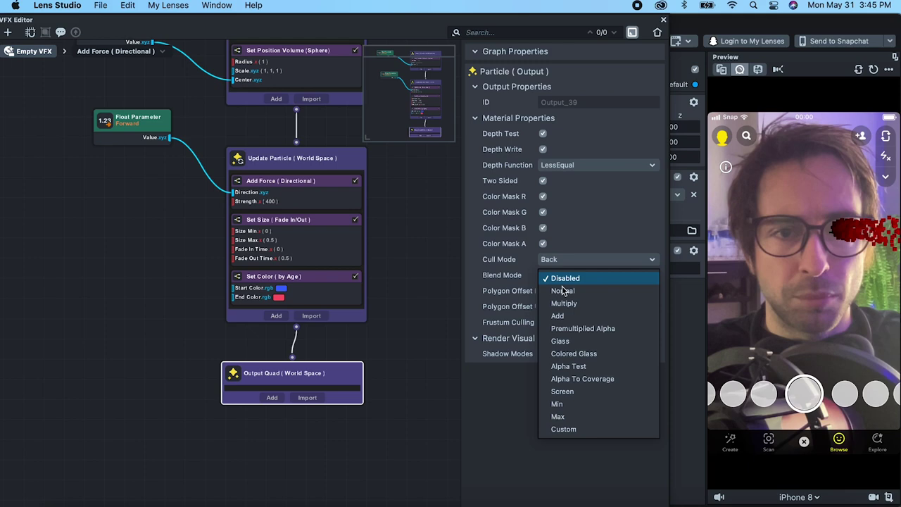
{"action": "left_click", "coordinate": [564, 291]}
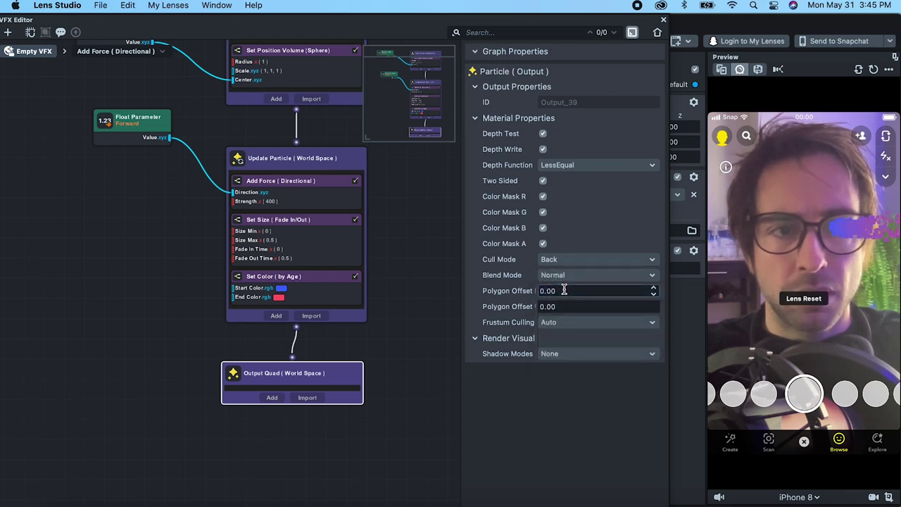
- Add an Align to Camera sub-graph to the Output Quad container
{"action": "left_click", "coordinate": [293, 279]}
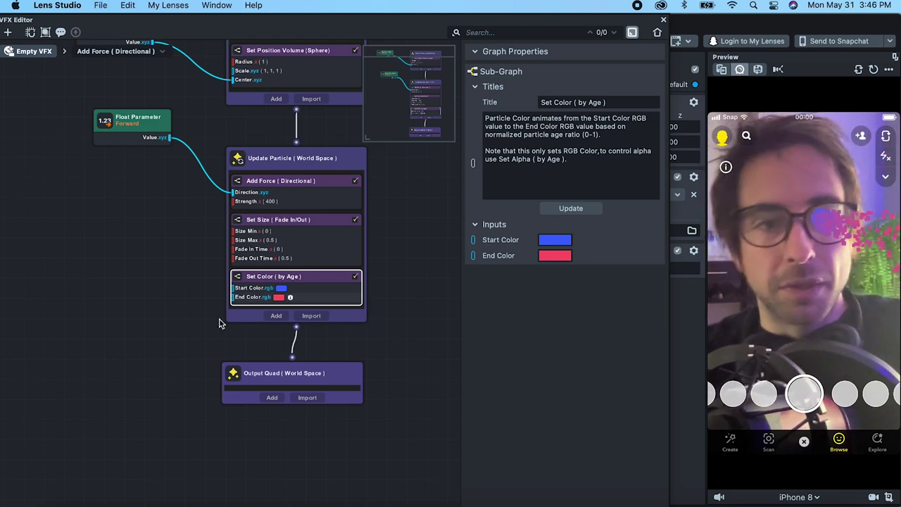
{"action": "left_click", "coordinate": [276, 381]}
{"action": "left_click", "coordinate": [273, 398]}
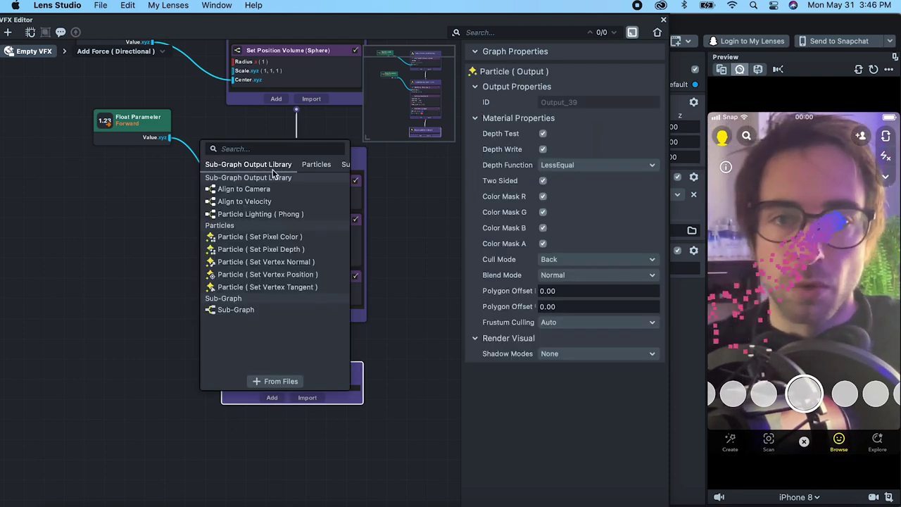
{"action": "left_click", "coordinate": [250, 134]}
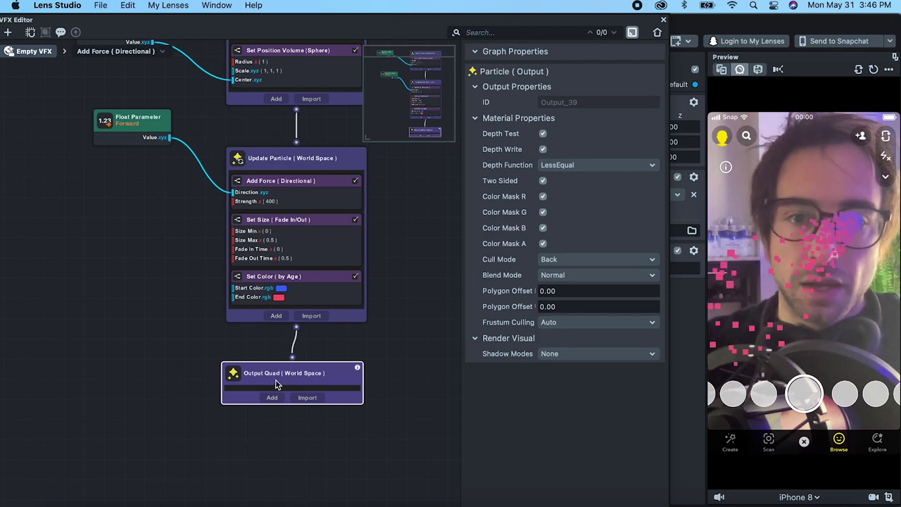
{"action": "left_click", "coordinate": [273, 399]}
{"action": "left_click", "coordinate": [241, 149]}
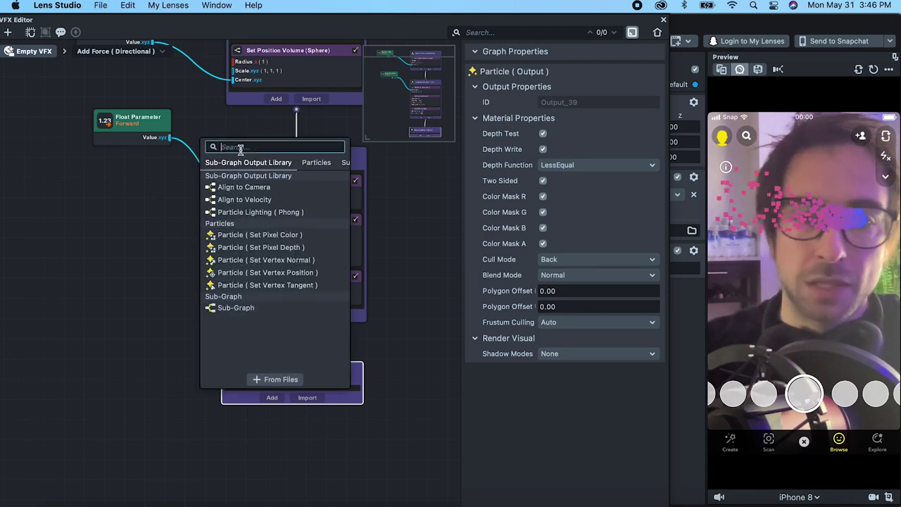
{"action": "type", "text": "align"}
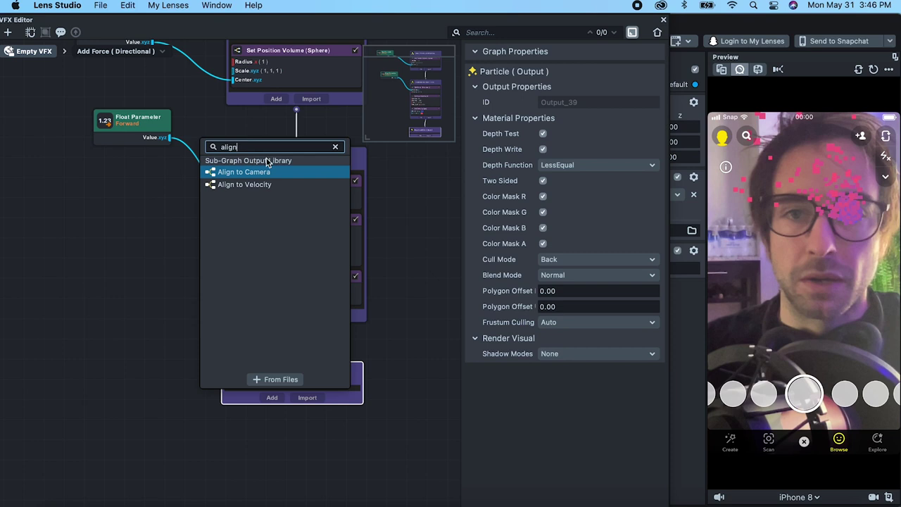
{"action": "key", "text": "Return"}
- Set the Velocity Stretch Amount of the Align to Camera sub-graph to 0.1
{"action": "left_click", "coordinate": [291, 399]}
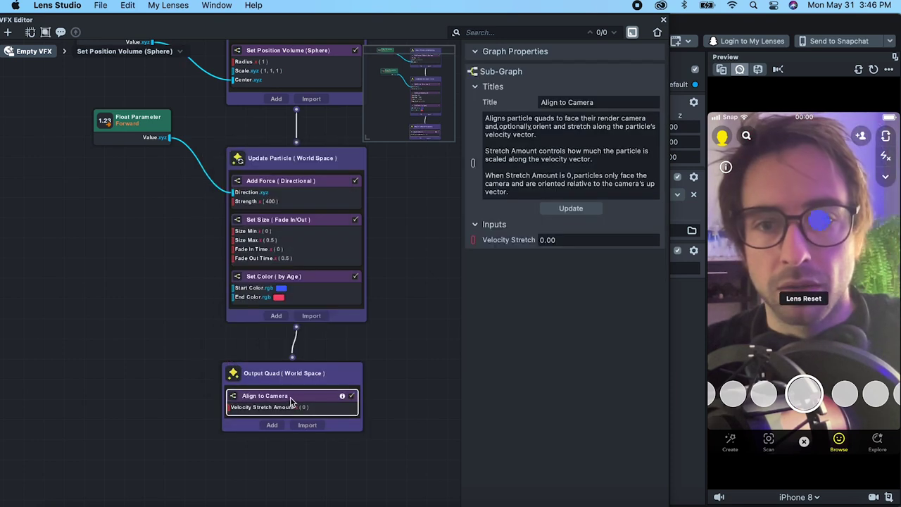
{"action": "left_click", "coordinate": [558, 239]}
{"action": "type", "text": "0.1"}
{"action": "key", "text": "Tab"}
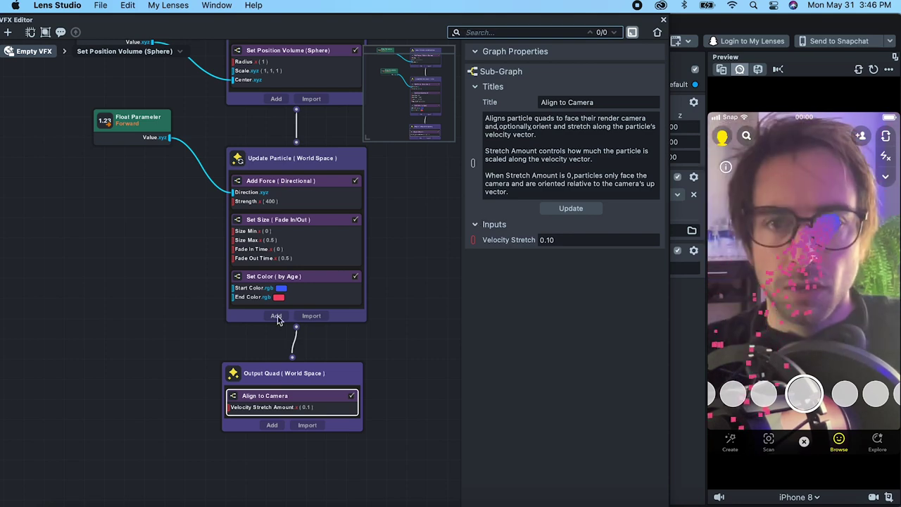
- Add the Add Force (Drag) and Add Force (Gravity) sub-graphs to the Update Particle container
{"action": "left_click", "coordinate": [276, 316]}
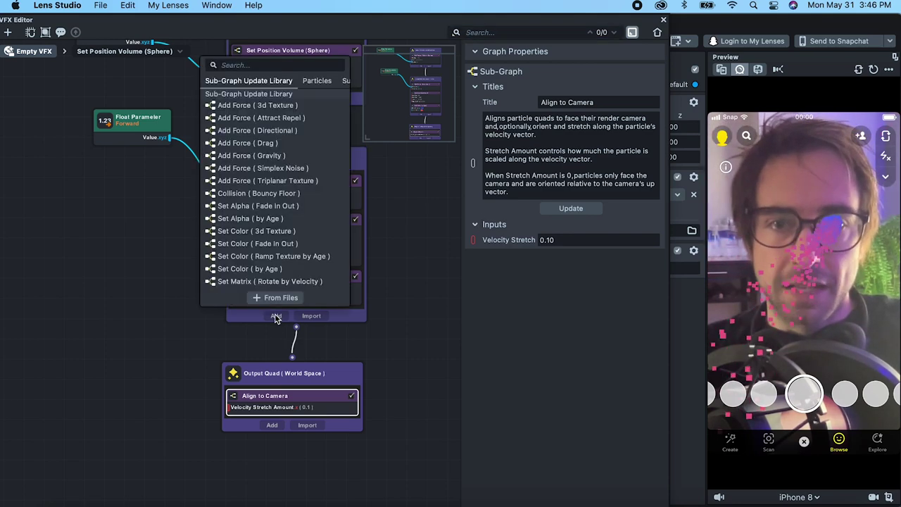
{"action": "type", "text": "drag"}
{"action": "key", "text": "Return"}
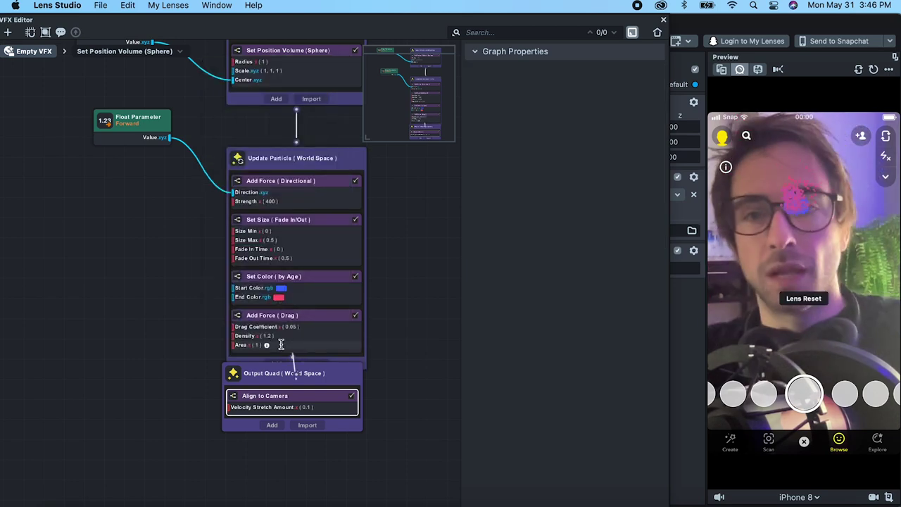
{"action": "left_click", "coordinate": [276, 363]}
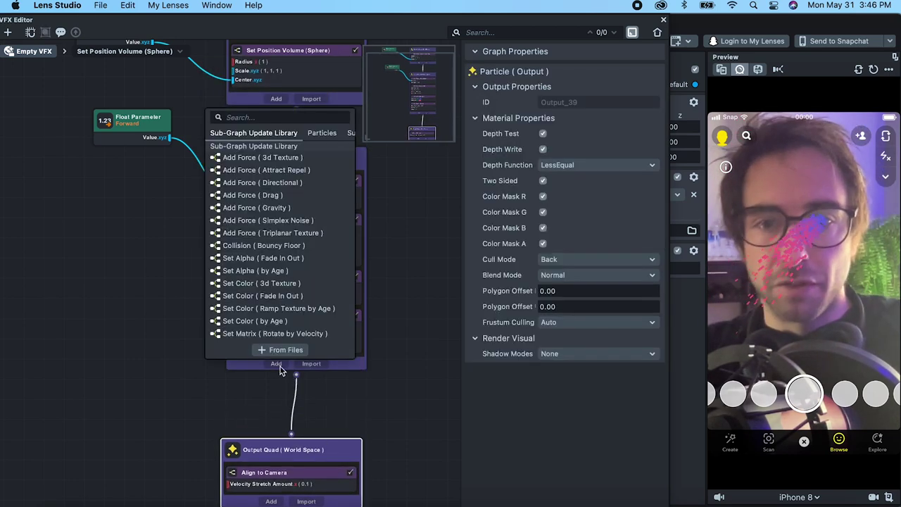
{"action": "type", "text": "gravity"}
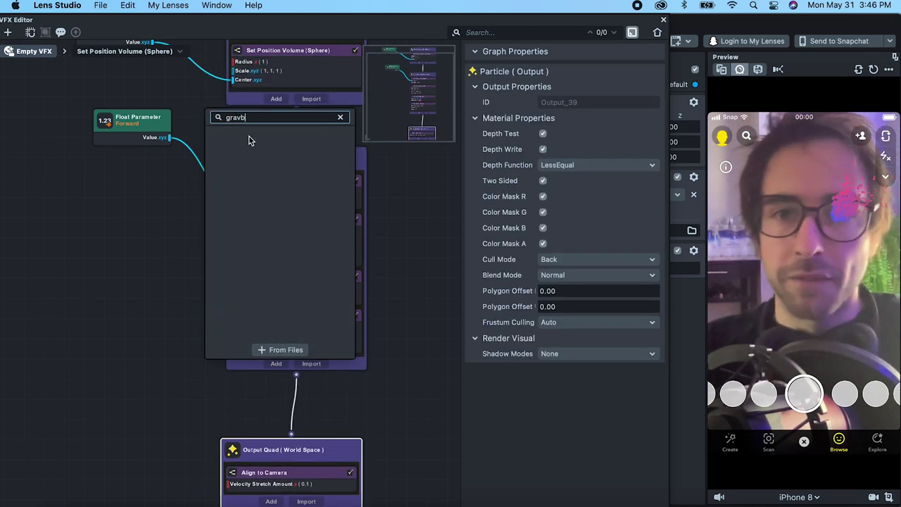
{"action": "key", "text": "Return"}
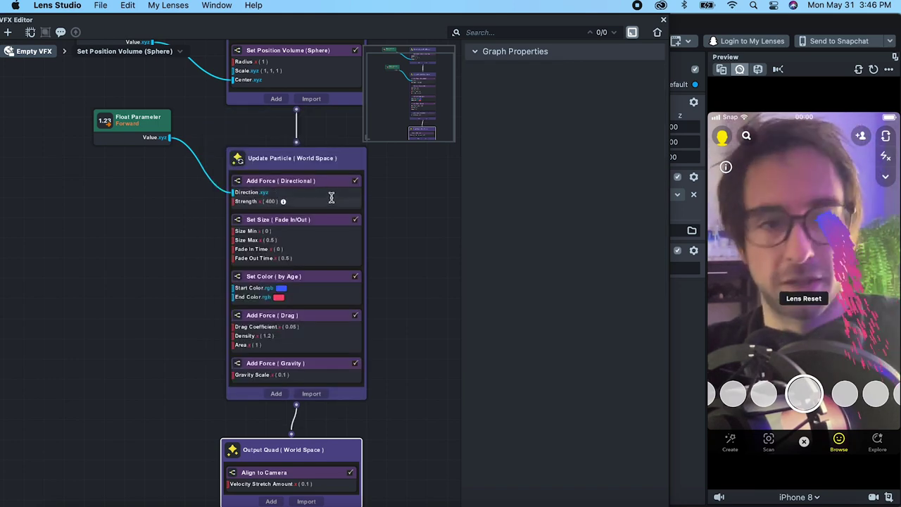
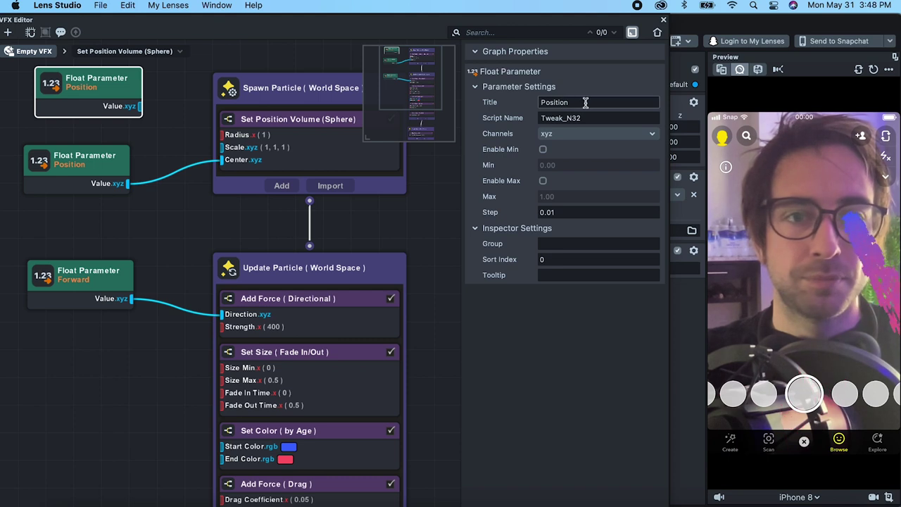
- Turn the duplicated Float Parameter into a single-channel x parameter titled Radius and connect it to the Radius input of Set Position Volume (Sphere)
{"action": "type", "text": "Radius"}
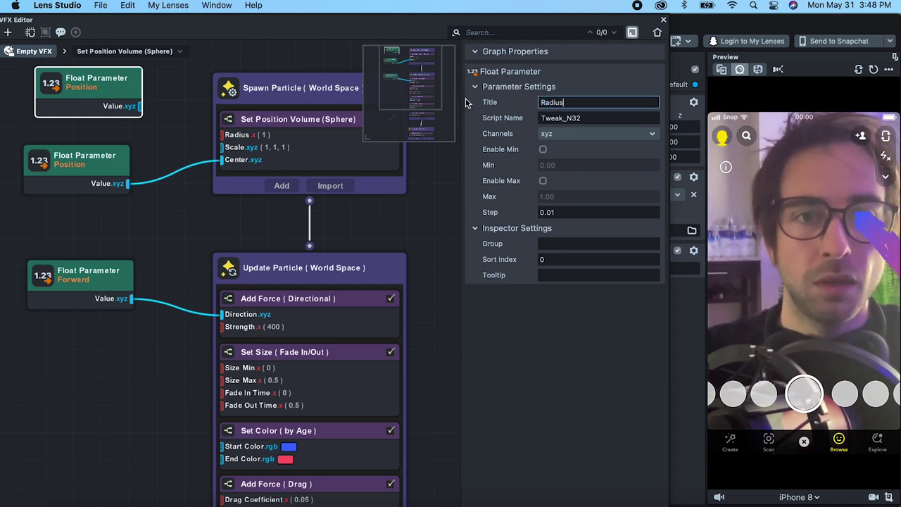
{"action": "key", "text": "Return"}
{"action": "left_click", "coordinate": [579, 139]}
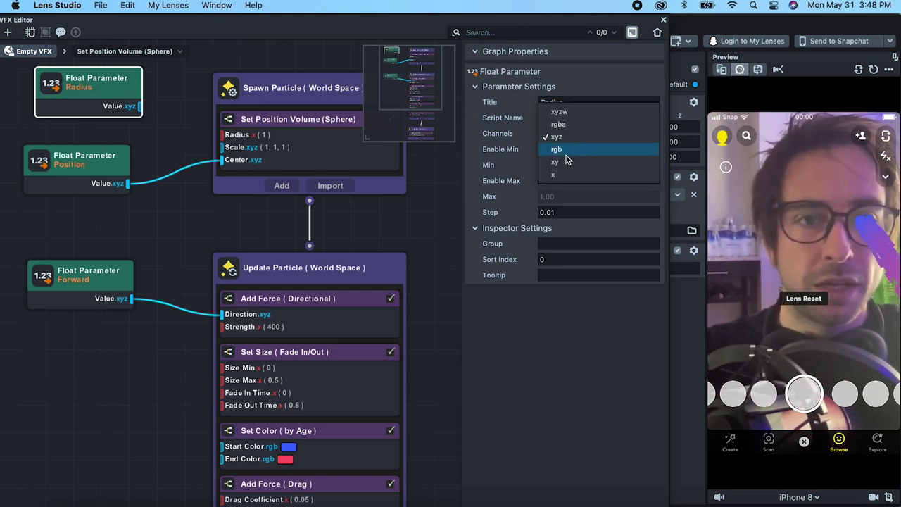
{"action": "left_click", "coordinate": [565, 174]}
{"action": "left_click_drag", "start_coordinate": [139, 106], "coordinate": [224, 135]}
- Set the script name of the Radius Float Parameter to Radius
{"action": "double_click", "coordinate": [567, 102]}
{"action": "key", "text": "super+c"}
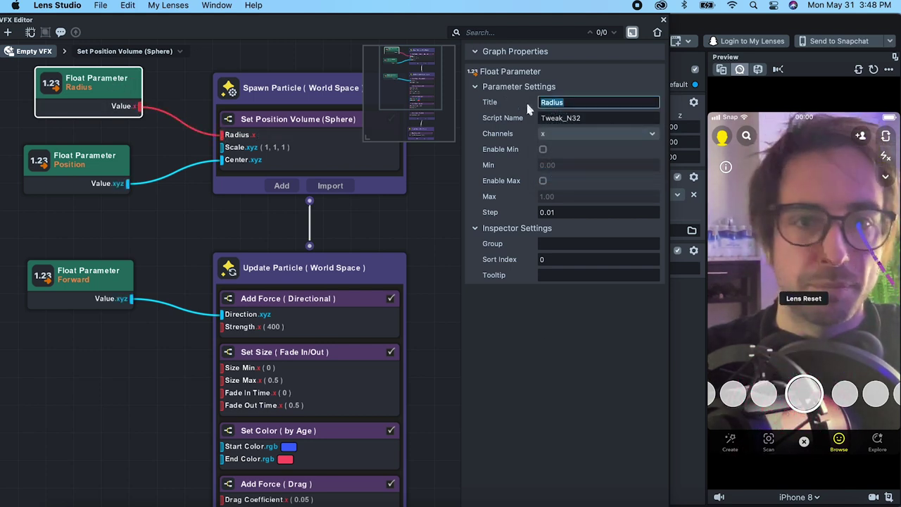
{"action": "left_click", "coordinate": [610, 117]}
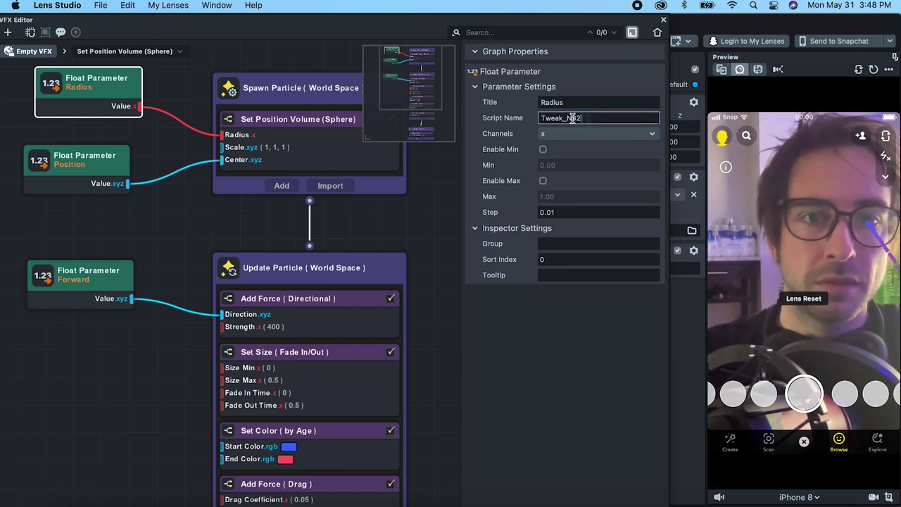
{"action": "key", "text": "super+v"}
{"action": "key", "text": "Return"}
- Duplicate the Position Float Parameter and place the copy between the Radius and Position nodes
{"action": "left_click", "coordinate": [89, 160]}
{"action": "right_click", "coordinate": [89, 161]}
{"action": "left_click", "coordinate": [138, 204]}
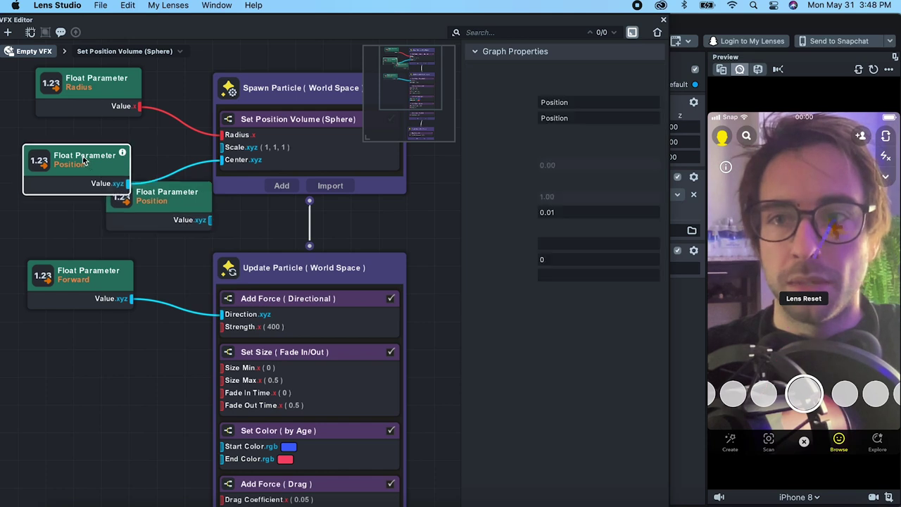
{"action": "left_click_drag", "start_coordinate": [83, 160], "coordinate": [83, 198]}
{"action": "left_click_drag", "start_coordinate": [169, 201], "coordinate": [106, 141]}
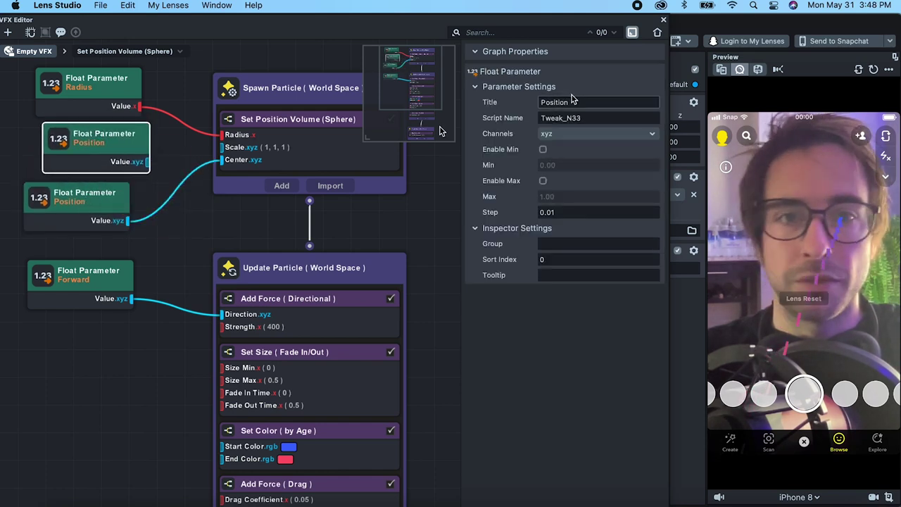
- Set the duplicated parameter's title and script name to Scale and connect it to the Scale input of Set Position Volume (Sphere)
{"action": "left_click", "coordinate": [572, 103]}
{"action": "left_click_drag", "start_coordinate": [572, 102], "coordinate": [538, 103]}
{"action": "type", "text": "Scale"}
{"action": "left_click_drag", "start_coordinate": [595, 118], "coordinate": [499, 116]}
{"action": "type", "text": "Scale"}
{"action": "key", "text": "Tab"}
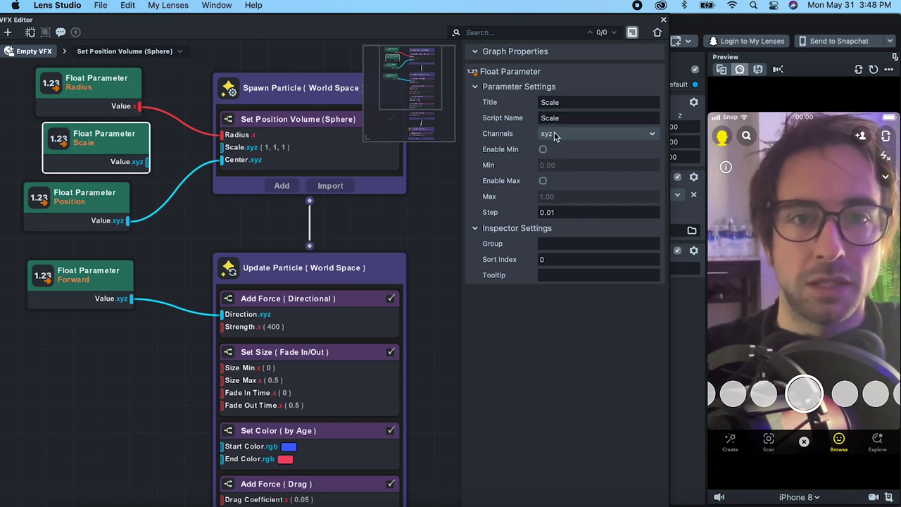
{"action": "left_click_drag", "start_coordinate": [98, 139], "coordinate": [88, 139]}
{"action": "left_click_drag", "start_coordinate": [137, 161], "coordinate": [225, 149]}
- Declare a float input named radius below the effect input in the VFXcontroller script
{"action": "double_click", "coordinate": [343, 21]}
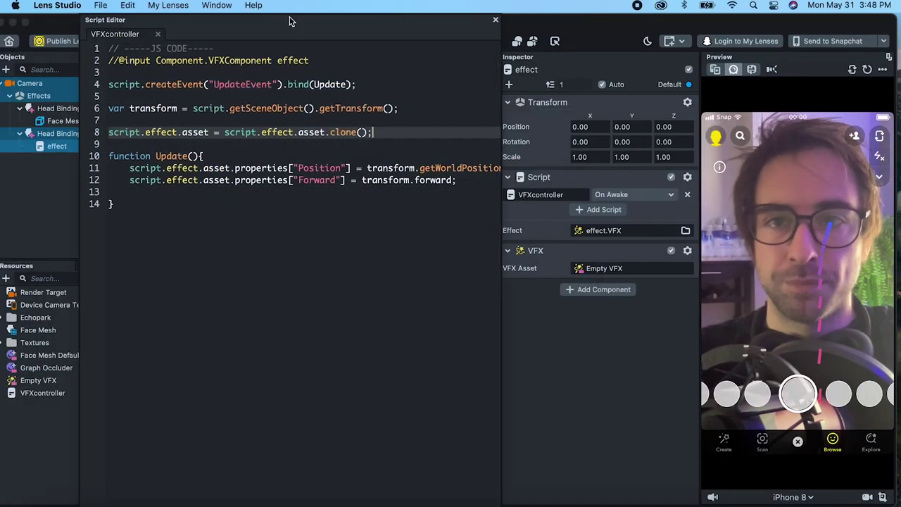
{"action": "left_click", "coordinate": [345, 64]}
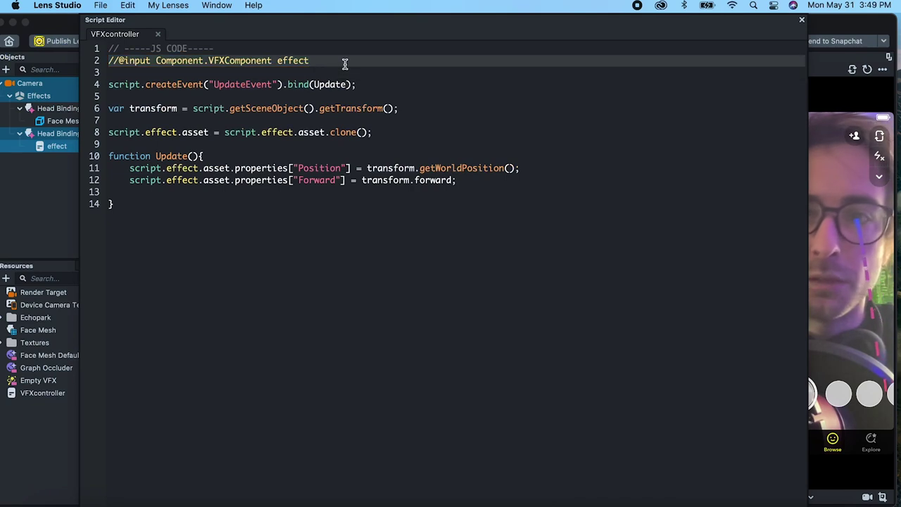
{"action": "key", "text": "Return"}
{"action": "type", "text": "//@input Component.VFXComponent effect"}
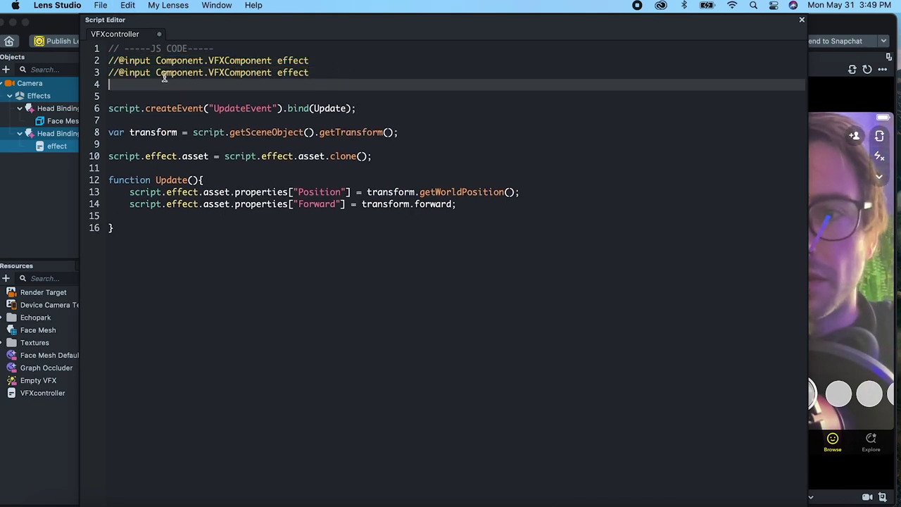
{"action": "left_click_drag", "start_coordinate": [272, 74], "coordinate": [179, 74]}
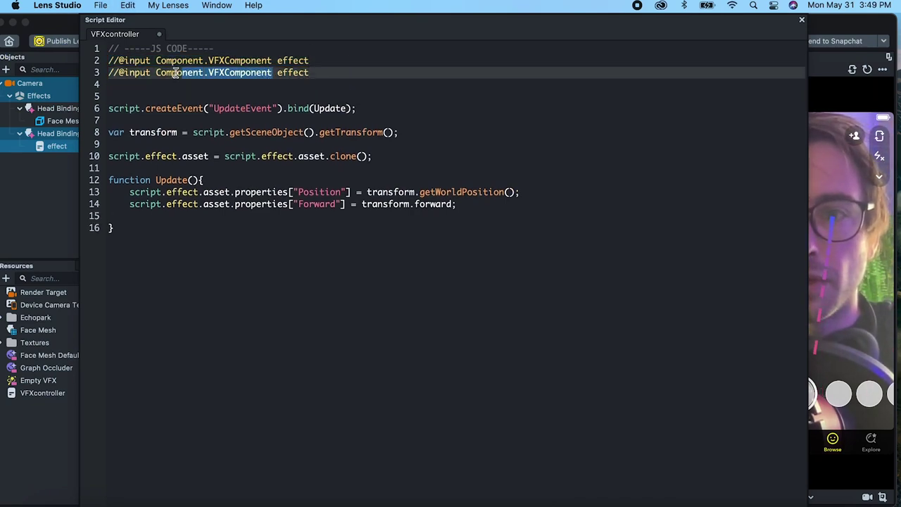
{"action": "type", "text": "float"}
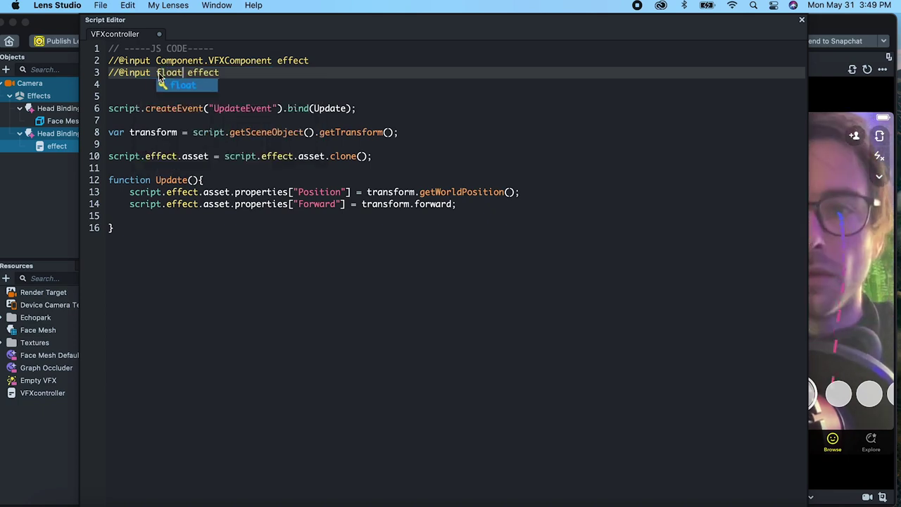
{"action": "double_click", "coordinate": [209, 74]}
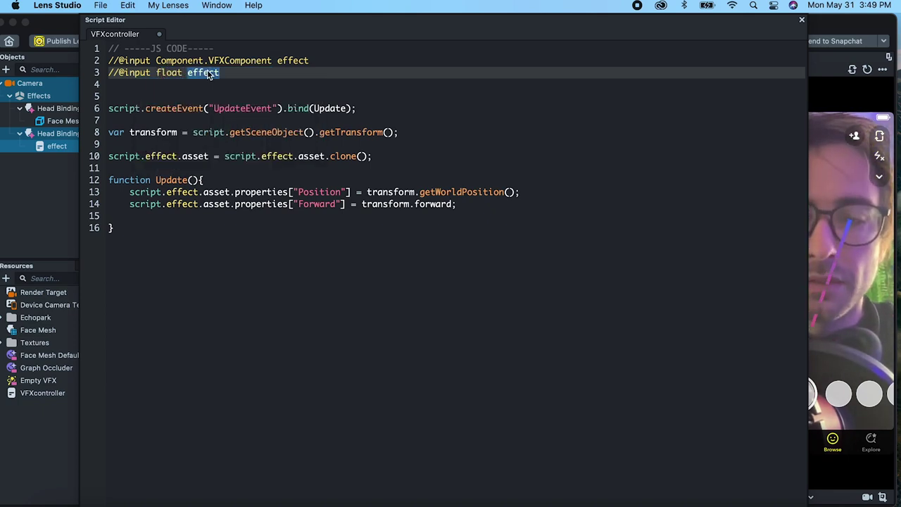
{"action": "type", "text": "radius"}
- Declare a vec3 input named scale below the radius input and remove the surplus blank lines
{"action": "key", "text": "shift+alt+Down"}
{"action": "key", "text": "Return"}
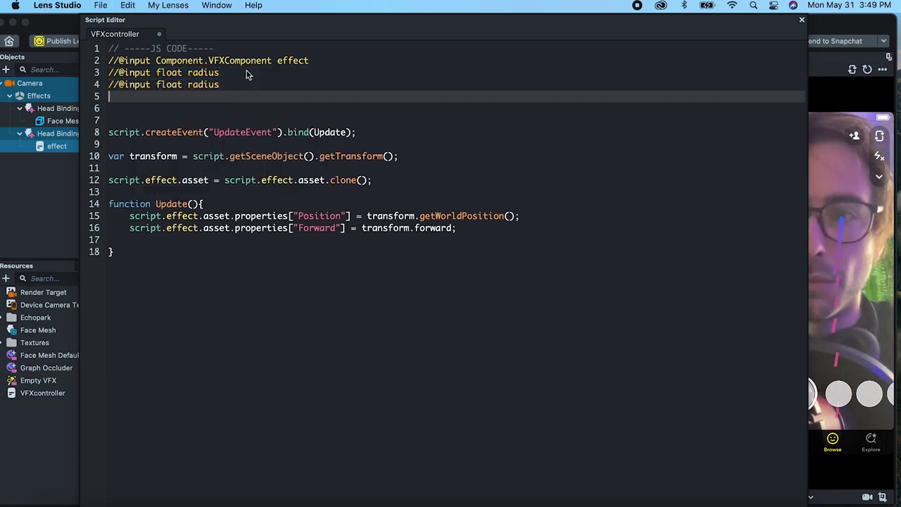
{"action": "double_click", "coordinate": [167, 84]}
{"action": "type", "text": "vec"}
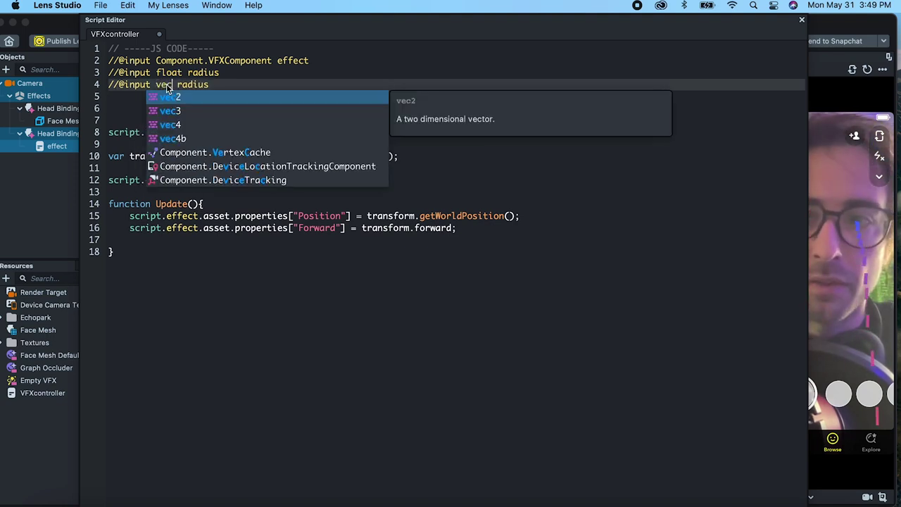
{"action": "left_click", "coordinate": [187, 110]}
{"action": "double_click", "coordinate": [191, 84]}
{"action": "type", "text": "sc"}
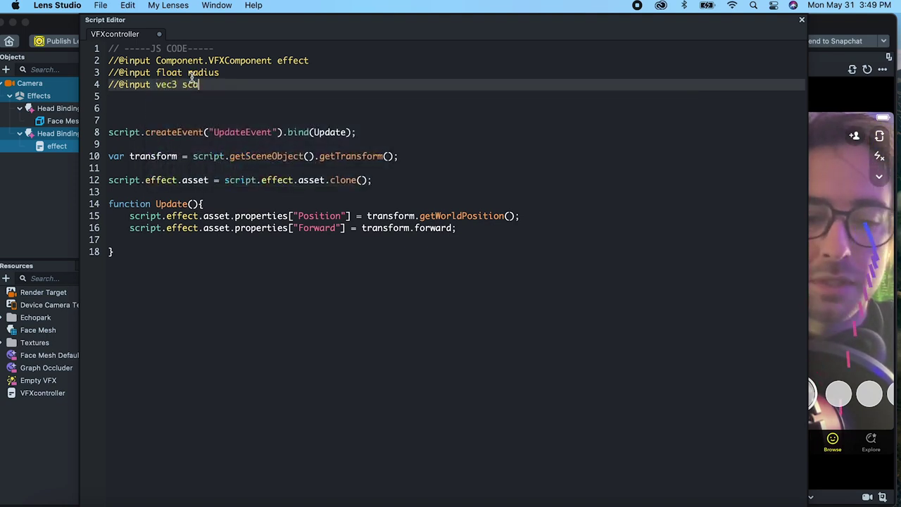
{"action": "key", "text": "Delete"}
{"action": "key", "text": "Delete"}
- Add a line to the Update function that assigns script.radius to the effect asset's "Radius" property
{"action": "left_click", "coordinate": [480, 205]}
{"action": "key", "text": "shift+alt+Down"}
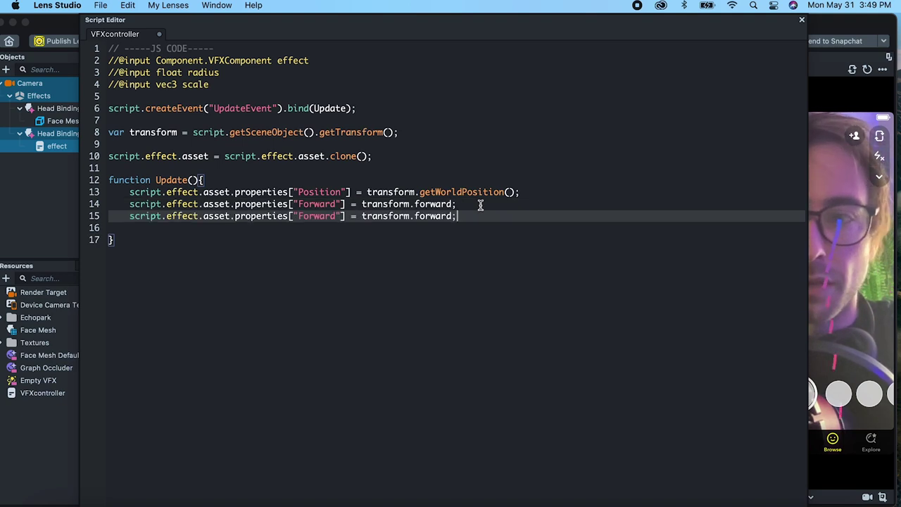
{"action": "double_click", "coordinate": [317, 215]}
{"action": "type", "text": "Radius"}
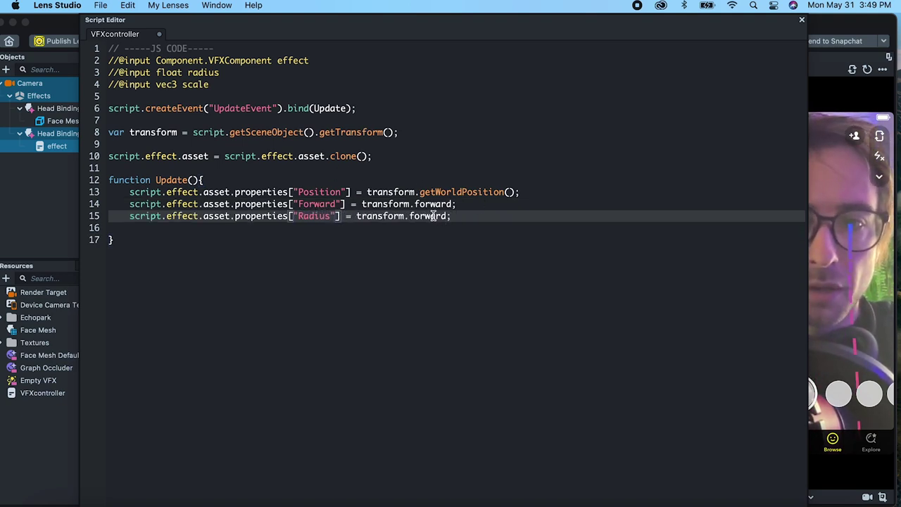
{"action": "left_click_drag", "start_coordinate": [448, 217], "coordinate": [372, 217]}
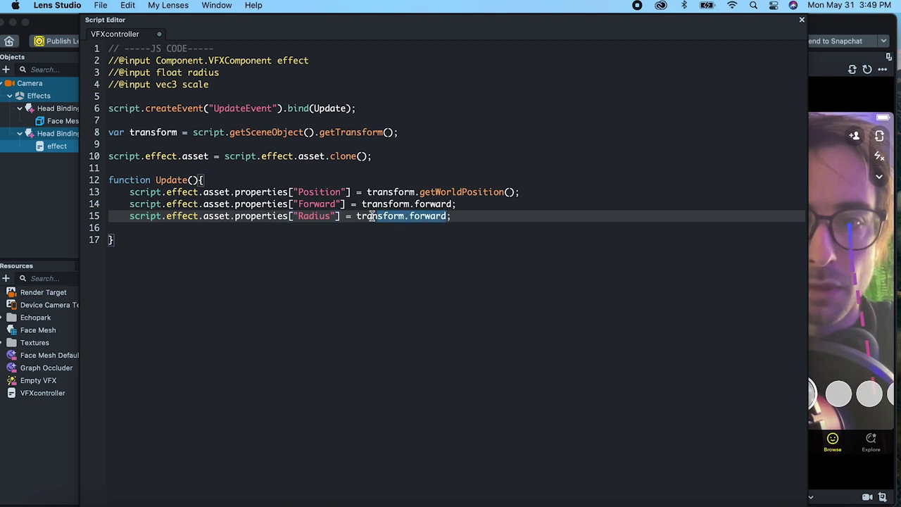
{"action": "type", "text": "script.rad"}
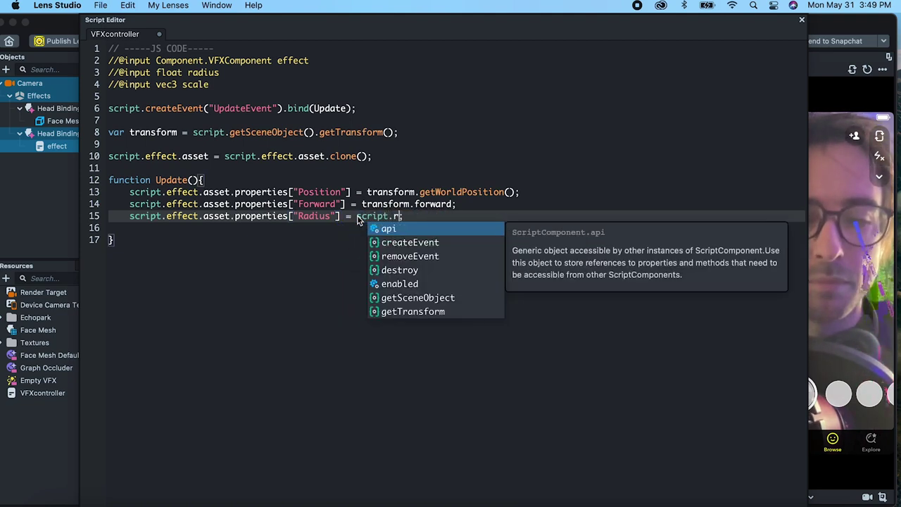
{"action": "key", "text": "Return"}
{"action": "key", "text": "Down"}
- Add a line to the Update function assigning script.scale to the "Scale" property, and close the script editor
{"action": "type", "text": "script.effect.asset.properties[\"Radius\"] = script.radius;"}
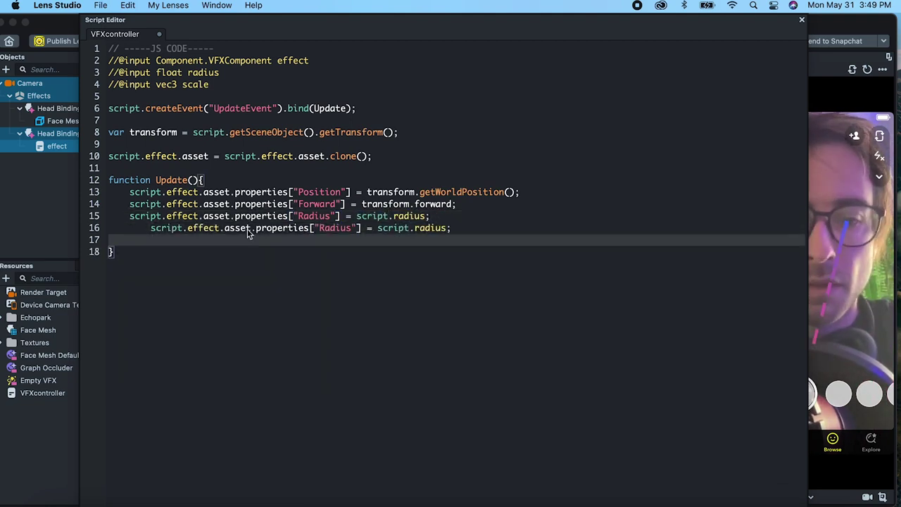
{"action": "key", "text": "BackSpace"}
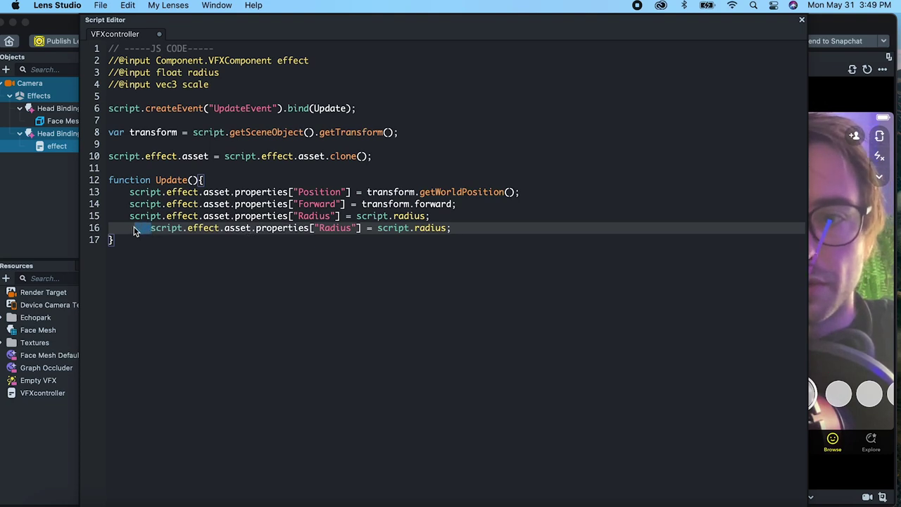
{"action": "key", "text": "BackSpace"}
{"action": "double_click", "coordinate": [317, 229]}
{"action": "type", "text": "Scale"}
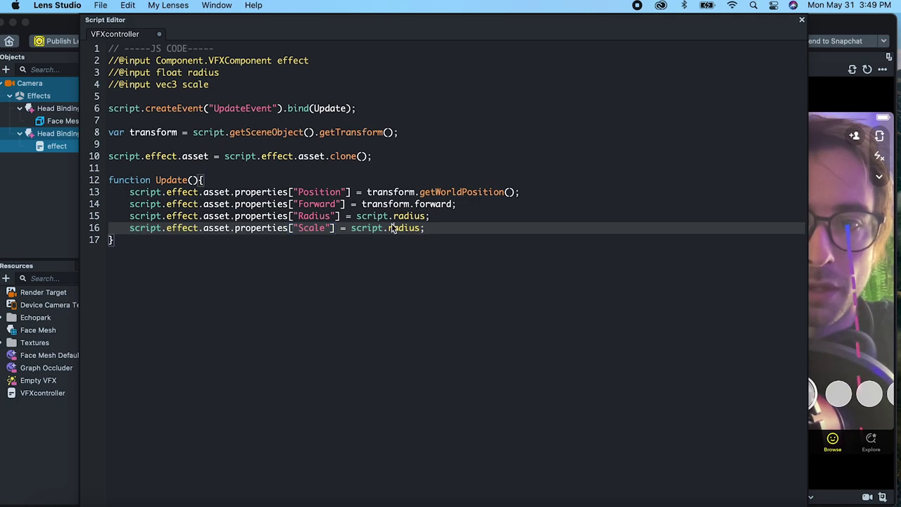
{"action": "double_click", "coordinate": [399, 228]}
{"action": "type", "text": "scale"}
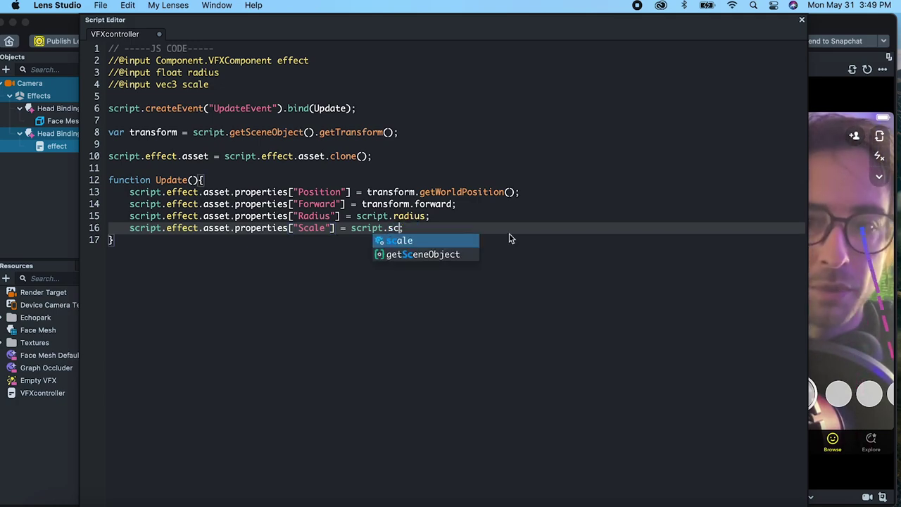
{"action": "key", "text": "super+w"}
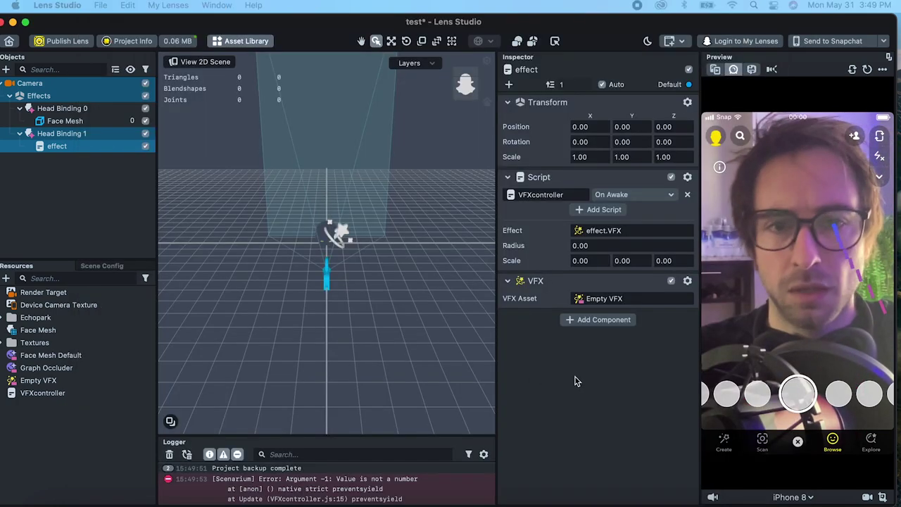
- Set the effect object's script inputs to Radius 1 and Scale 1, 1, 1
{"action": "left_click", "coordinate": [596, 247]}
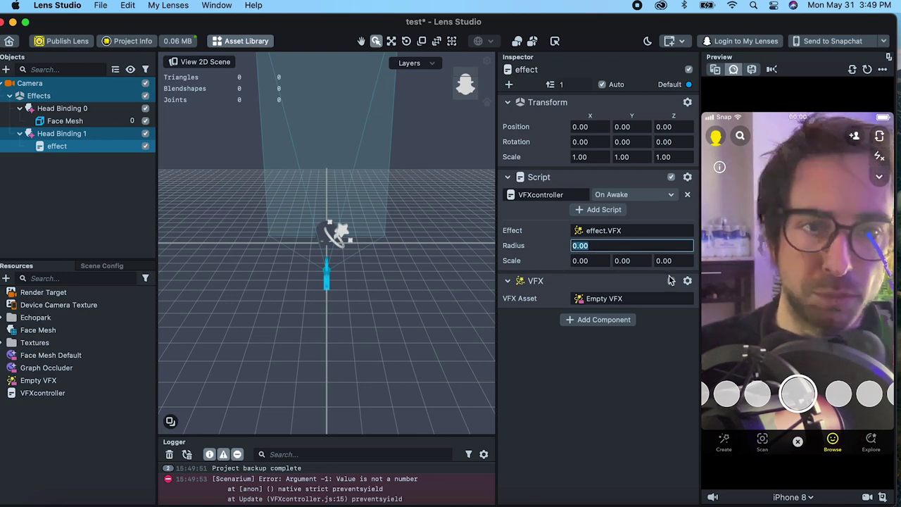
{"action": "left_click", "coordinate": [588, 262]}
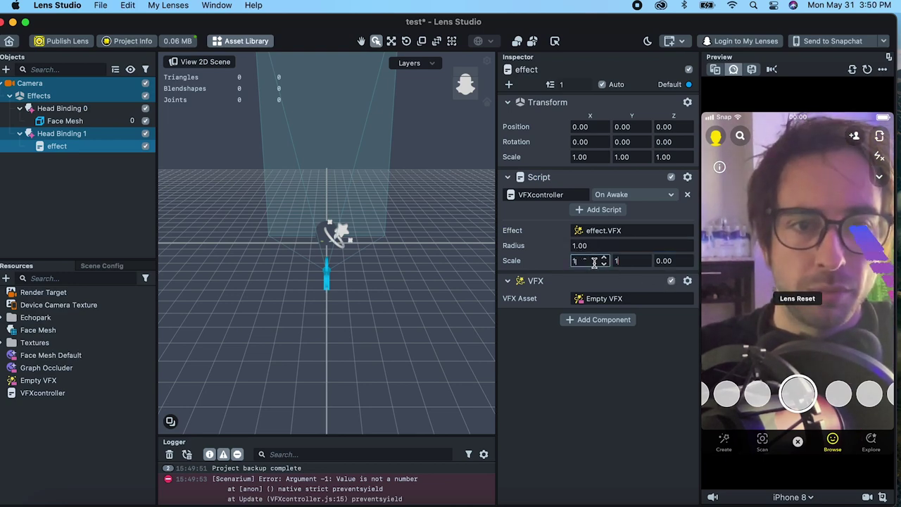
{"action": "type", "text": "1"}
{"action": "key", "text": "Tab"}
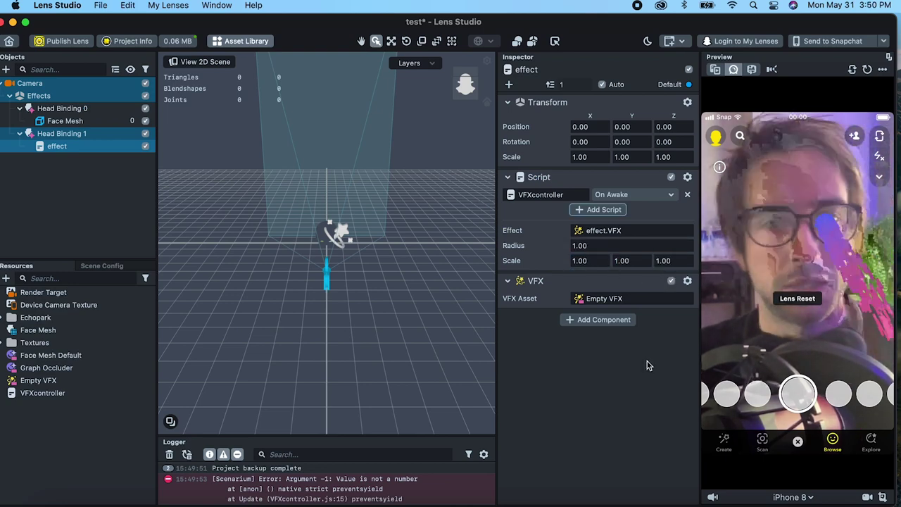
- Set the X value of the effect script's Scale input to 1.5
{"action": "left_click", "coordinate": [602, 261]}
{"action": "type", "text": "1.5"}
{"action": "key", "text": "Return"}
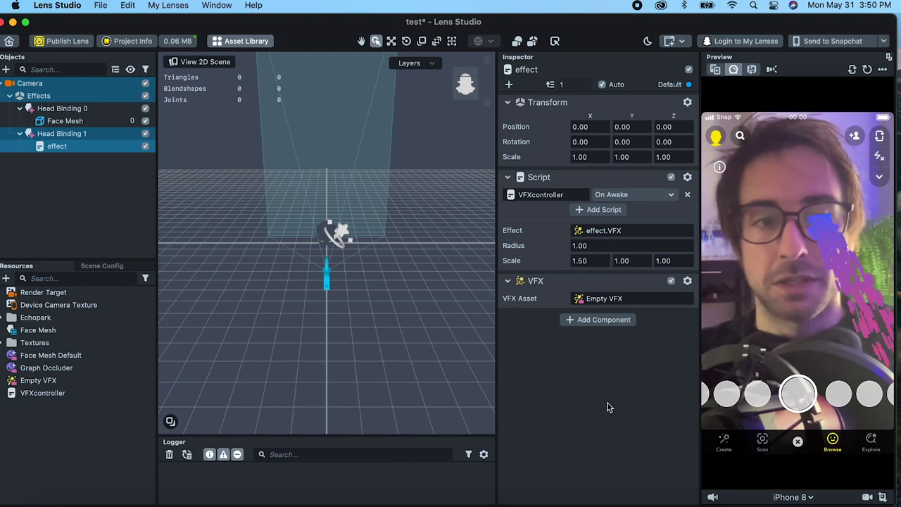
- Duplicate Head Binding 1 with its effect and attach the copy to the Right Eyeball
{"action": "left_click", "coordinate": [60, 134]}
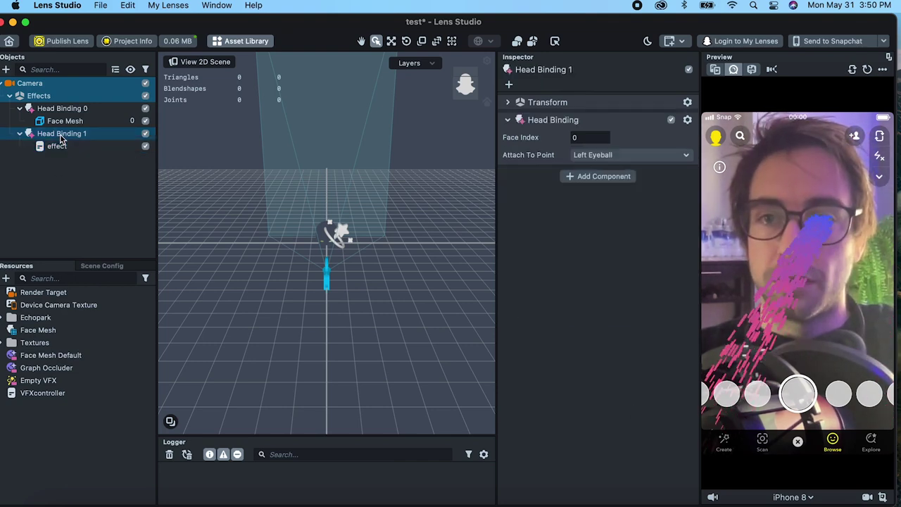
{"action": "right_click", "coordinate": [59, 133]}
{"action": "left_click", "coordinate": [107, 188]}
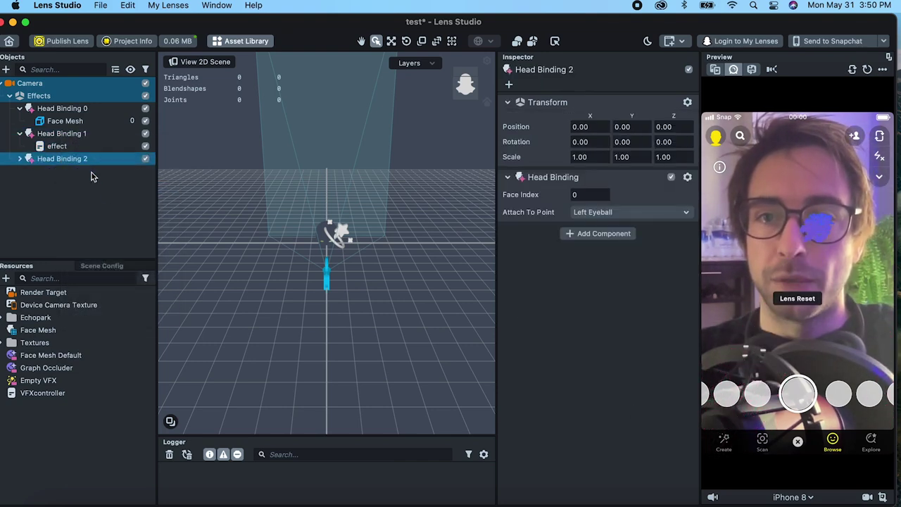
{"action": "left_click", "coordinate": [584, 212]}
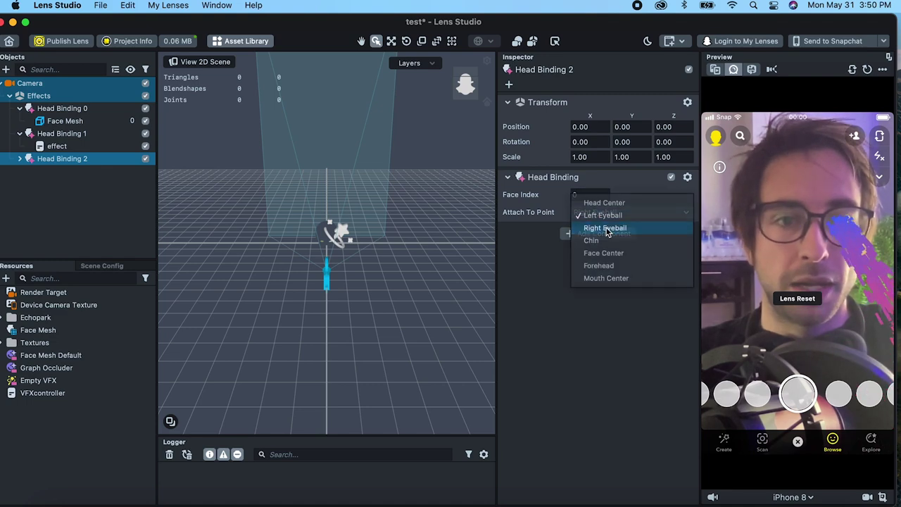
{"action": "left_click", "coordinate": [599, 226]}
- Duplicate the right-eyeball head binding and attach the copy to the Mouth Center
{"action": "left_click", "coordinate": [19, 133]}
{"action": "right_click", "coordinate": [35, 147]}
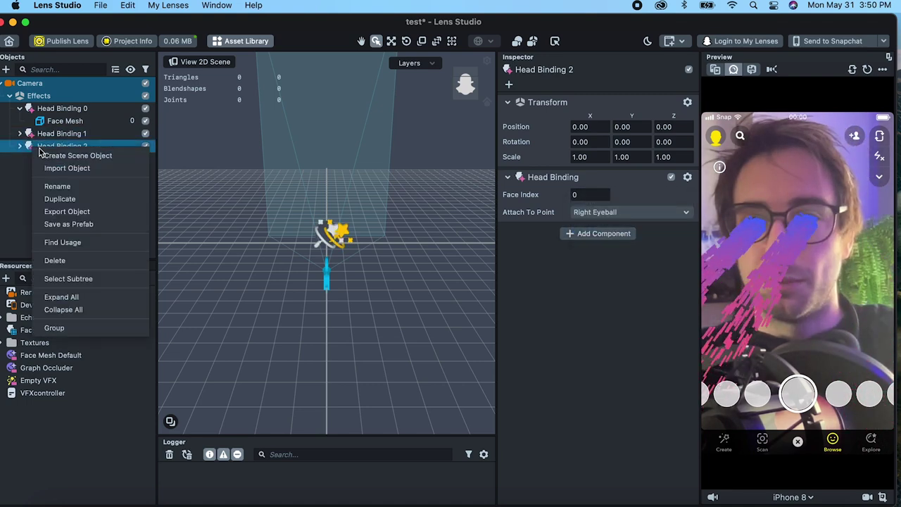
{"action": "left_click", "coordinate": [79, 199]}
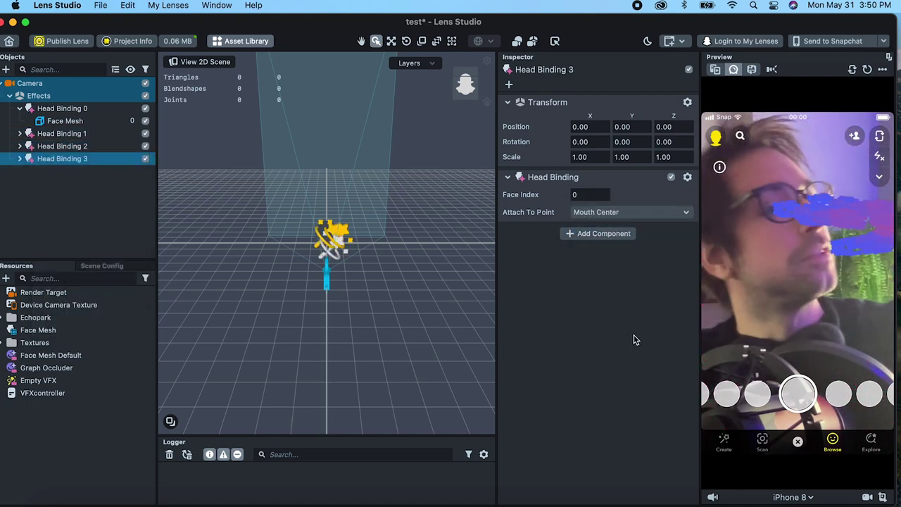
- Move the effect object under the mouth head binding to about Y 1.53 and Z -6.05
{"action": "left_click", "coordinate": [20, 158]}
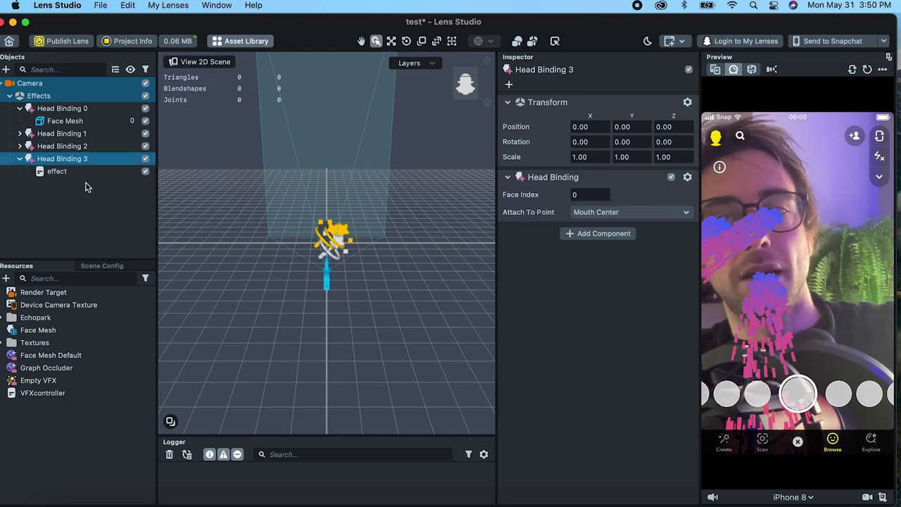
{"action": "left_click", "coordinate": [66, 172]}
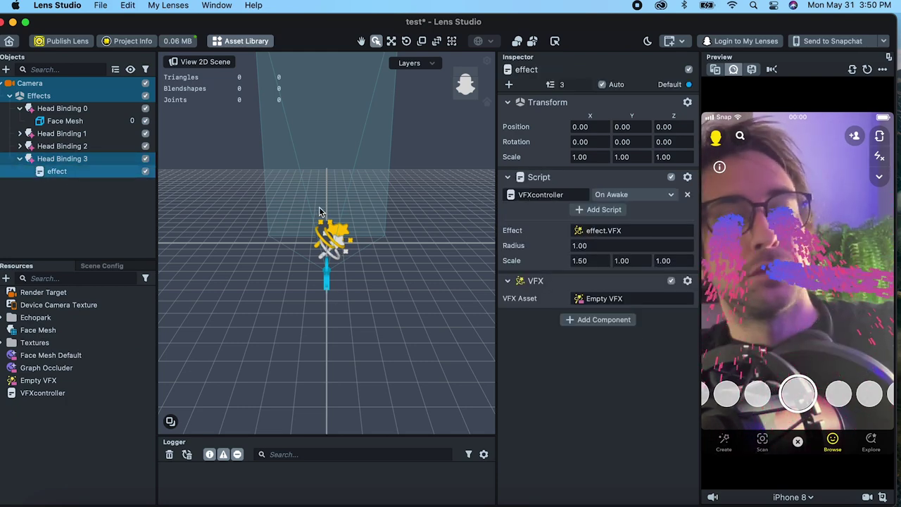
{"action": "key", "text": "w"}
{"action": "right_click_drag", "start_coordinate": [303, 175], "coordinate": [335, 263]}
{"action": "left_click_drag", "start_coordinate": [335, 263], "coordinate": [332, 230]}
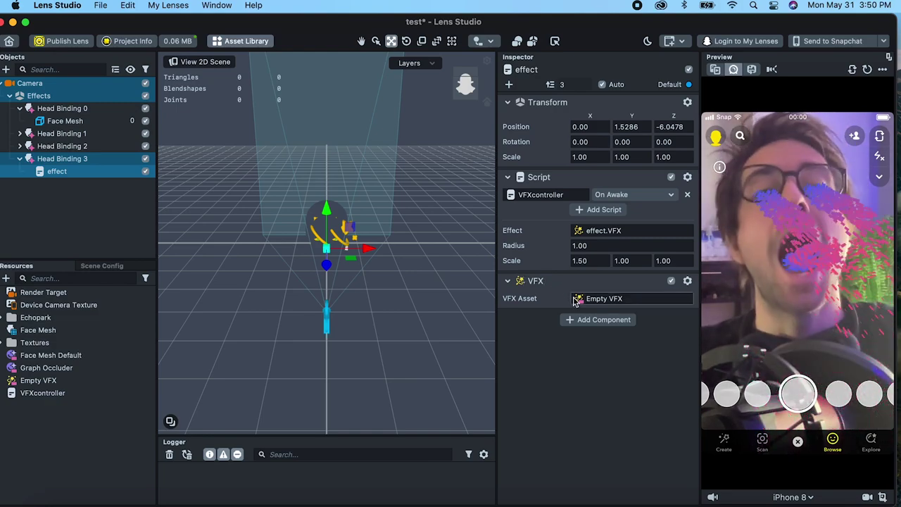
- Set the mouth effect's script Radius to 1.5 and Scale X to 1, and move the effect to about Y 0.68 and Z -2.77
{"action": "left_click", "coordinate": [86, 162]}
{"action": "left_click", "coordinate": [60, 171]}
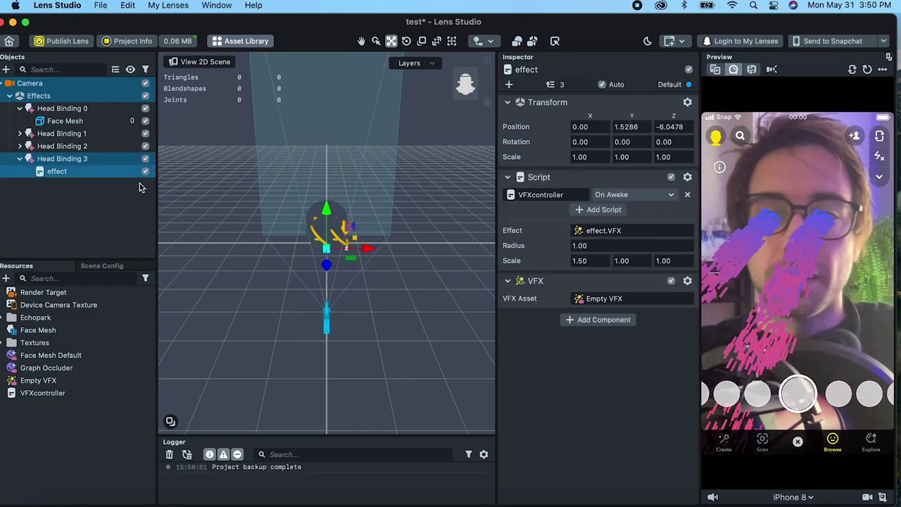
{"action": "left_click", "coordinate": [591, 246]}
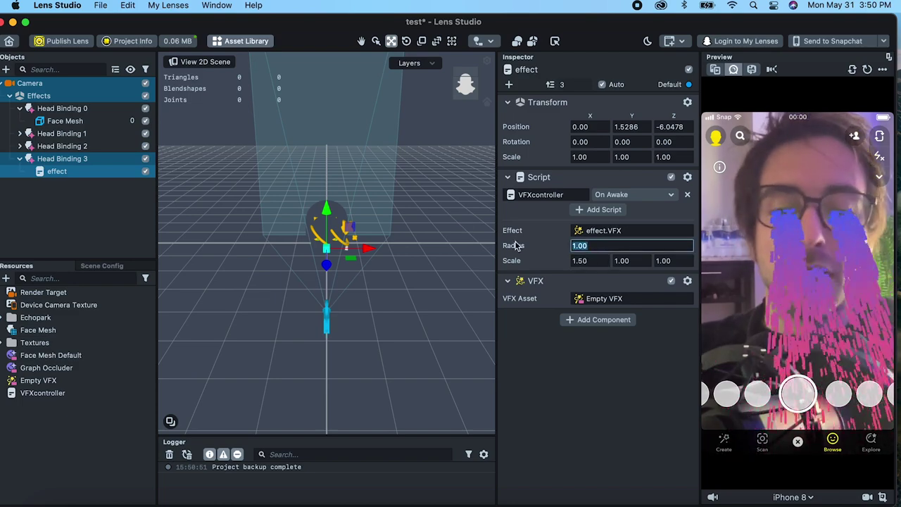
{"action": "type", "text": "1.5"}
{"action": "key", "text": "Tab"}
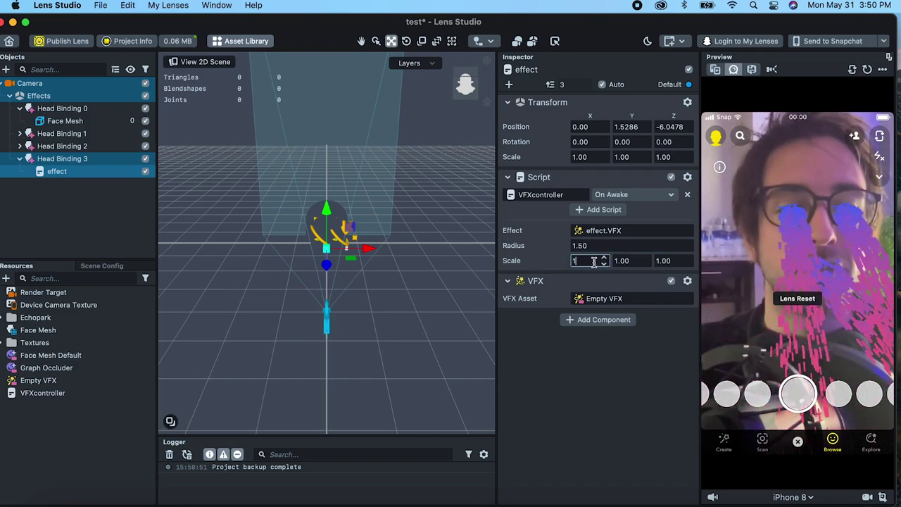
{"action": "type", "text": "1"}
{"action": "key", "text": "Tab"}
{"action": "left_click", "coordinate": [336, 225]}
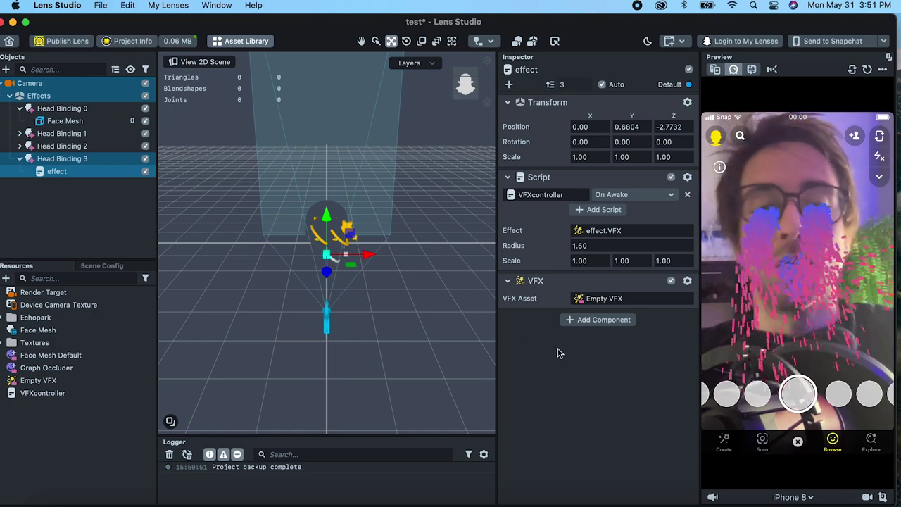
- Collapse the head bindings and disable all four of them, Head Binding 0 through Head Binding 3
{"action": "left_click", "coordinate": [19, 159]}
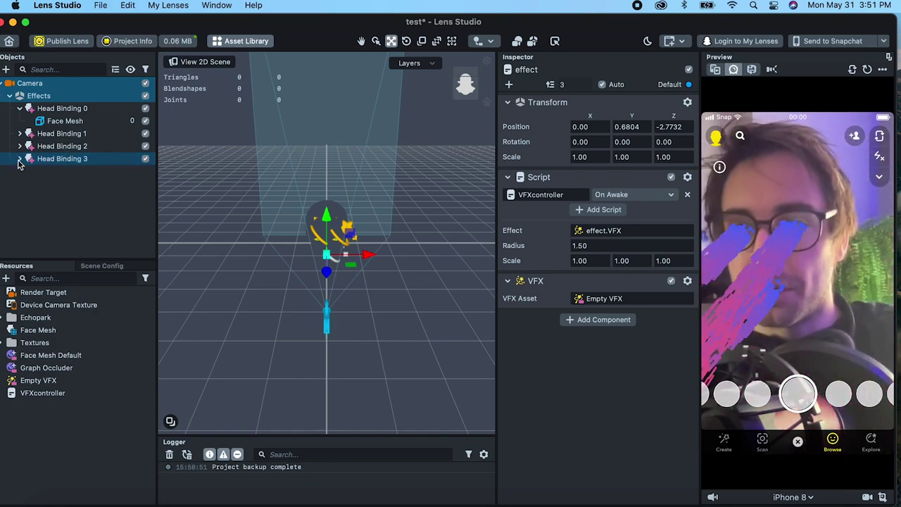
{"action": "left_click", "coordinate": [19, 109]}
{"action": "left_click", "coordinate": [145, 108]}
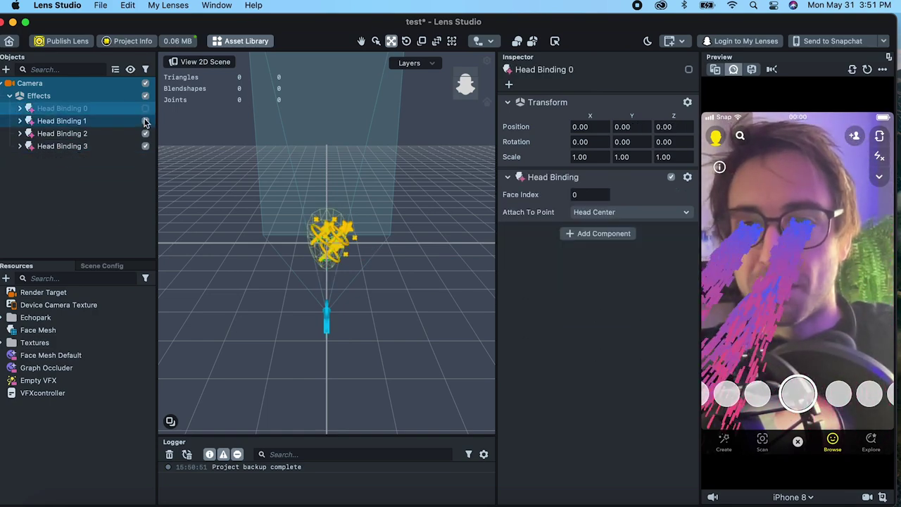
{"action": "left_click", "coordinate": [145, 120]}
{"action": "left_click", "coordinate": [145, 133]}
{"action": "left_click", "coordinate": [106, 183]}
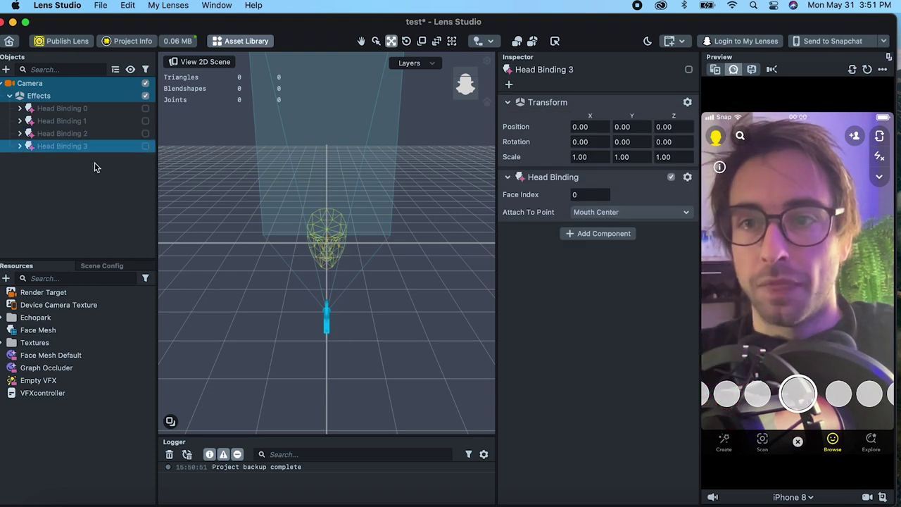
- Add a 3D Full Body Tracking object to the scene
{"action": "left_click", "coordinate": [5, 69]}
{"action": "left_click", "coordinate": [62, 89]}
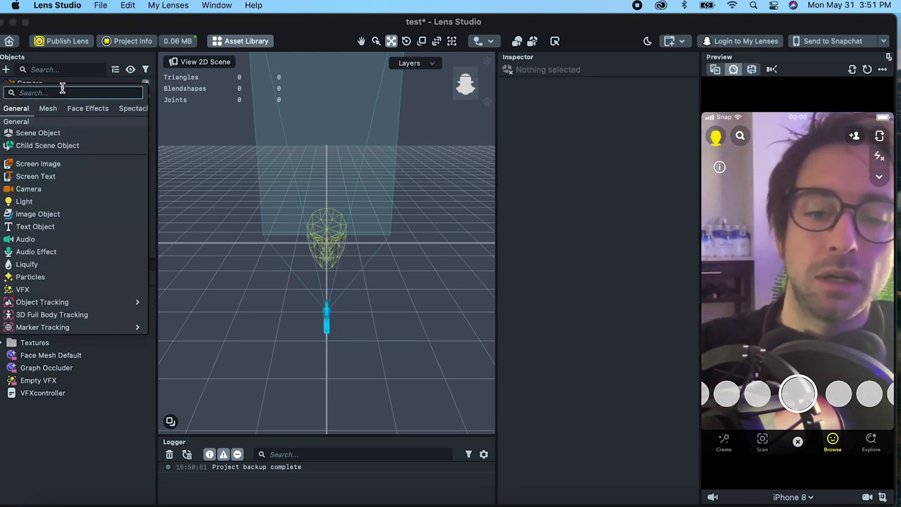
{"action": "type", "text": "body"}
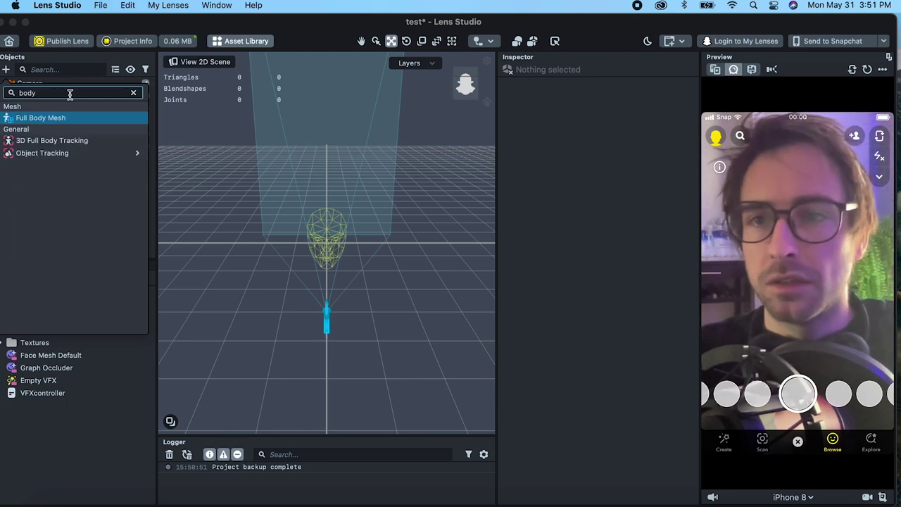
{"action": "left_click", "coordinate": [69, 143]}
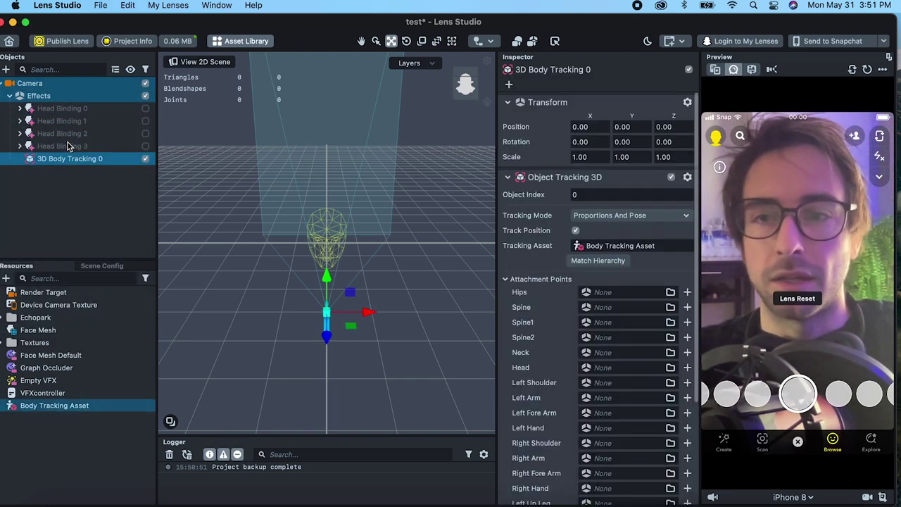
- Place a copy of the scripted effect under the 3D Body Tracking object and rename it lefthand
{"action": "right_click", "coordinate": [62, 161]}
{"action": "left_click_drag", "start_coordinate": [50, 159], "coordinate": [69, 177]}
{"action": "right_click", "coordinate": [73, 163]}
{"action": "left_click", "coordinate": [158, 204]}
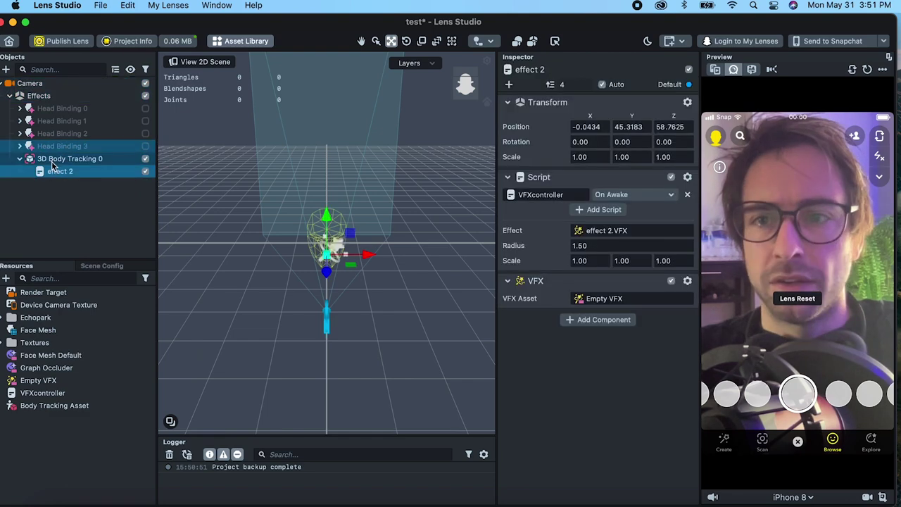
{"action": "right_click", "coordinate": [69, 175]}
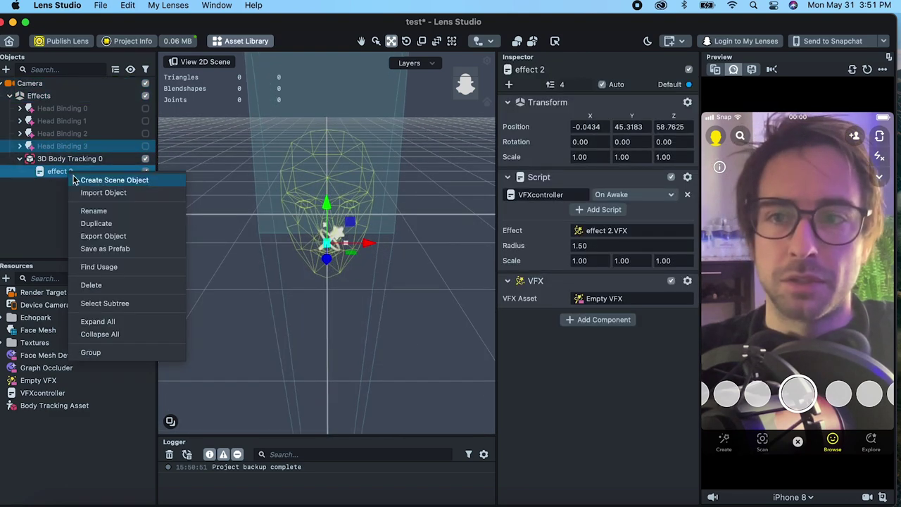
{"action": "left_click", "coordinate": [92, 212]}
{"action": "type", "text": "lefthand"}
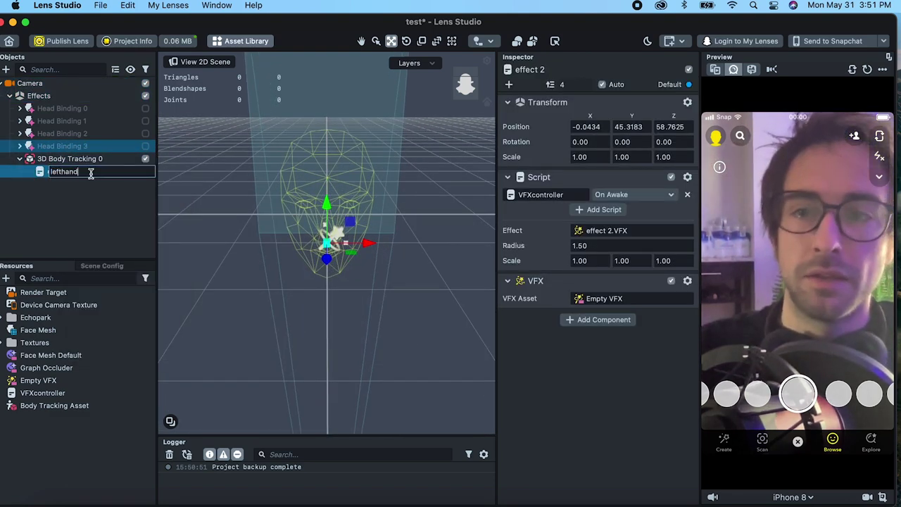
{"action": "key", "text": "Return"}
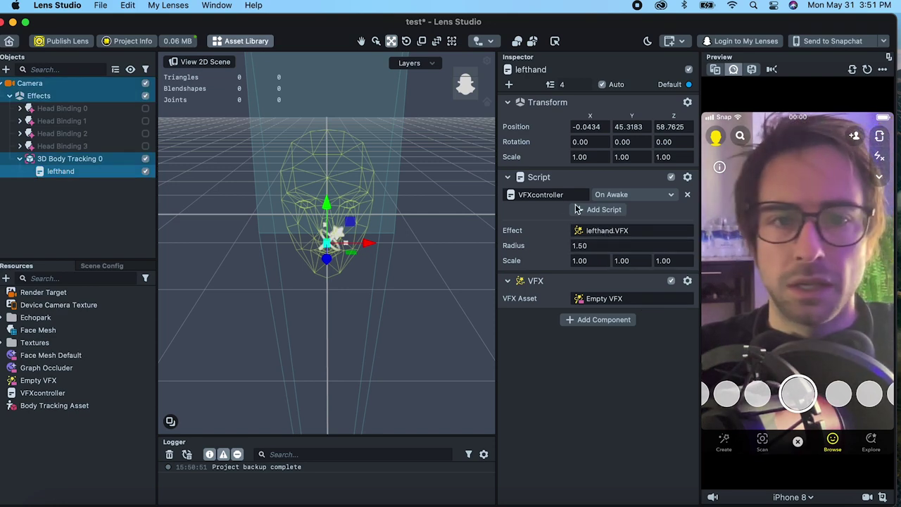
- Assign the lefthand object to the Left Hand attachment point of the 3D Body Tracking object
{"action": "key", "text": "Up"}
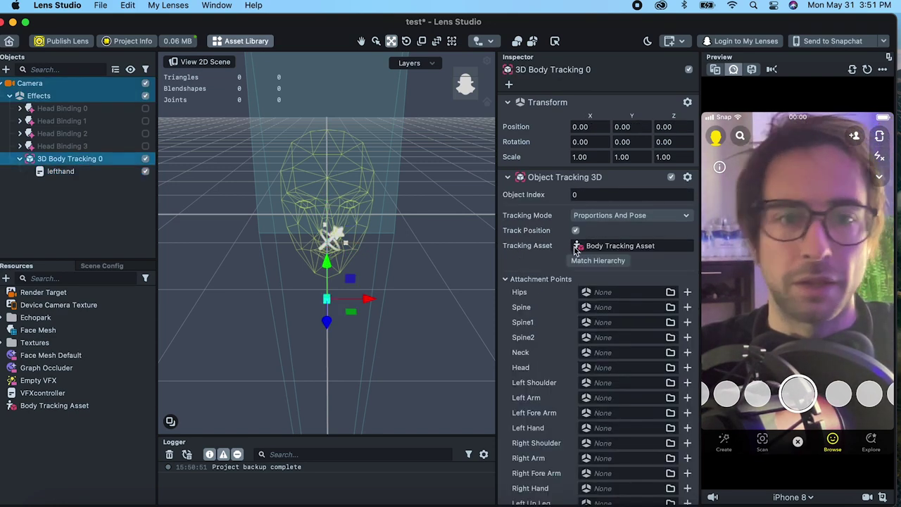
{"action": "scroll", "coordinate": [610, 303], "scroll_direction": "down", "scroll_amount": 5}
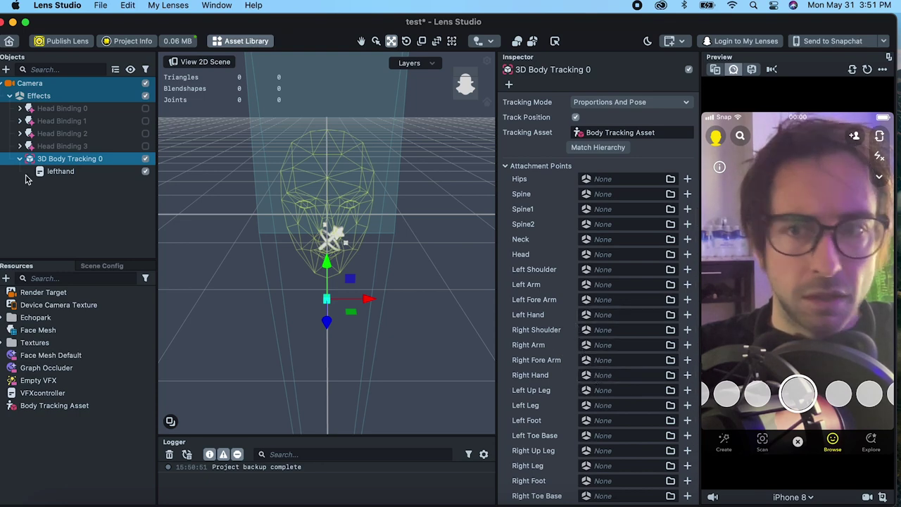
{"action": "key", "text": "shift+Down"}
{"action": "left_click_drag", "start_coordinate": [549, 330], "coordinate": [613, 317]}
- Switch the preview to the Dance video from the Object Tracking samples
{"action": "left_click", "coordinate": [803, 70]}
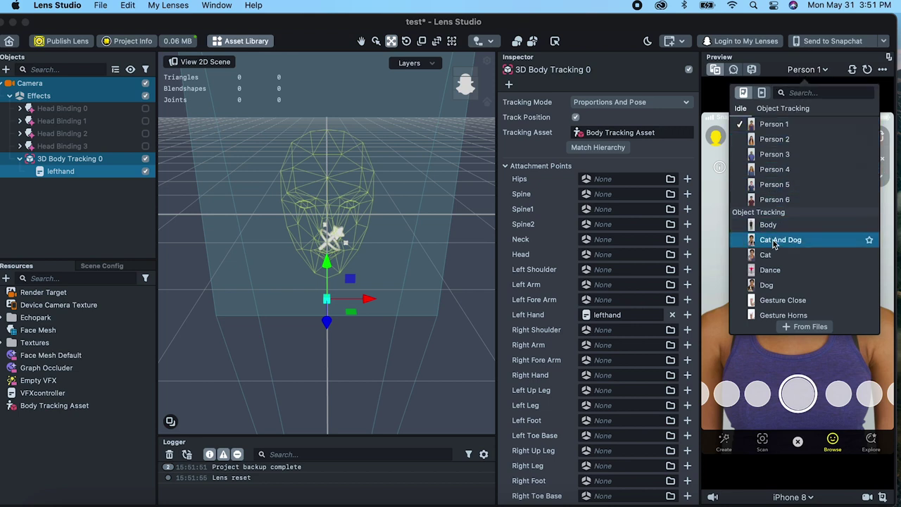
{"action": "scroll", "coordinate": [768, 239], "scroll_direction": "down", "scroll_amount": 3}
{"action": "left_click", "coordinate": [770, 180]}
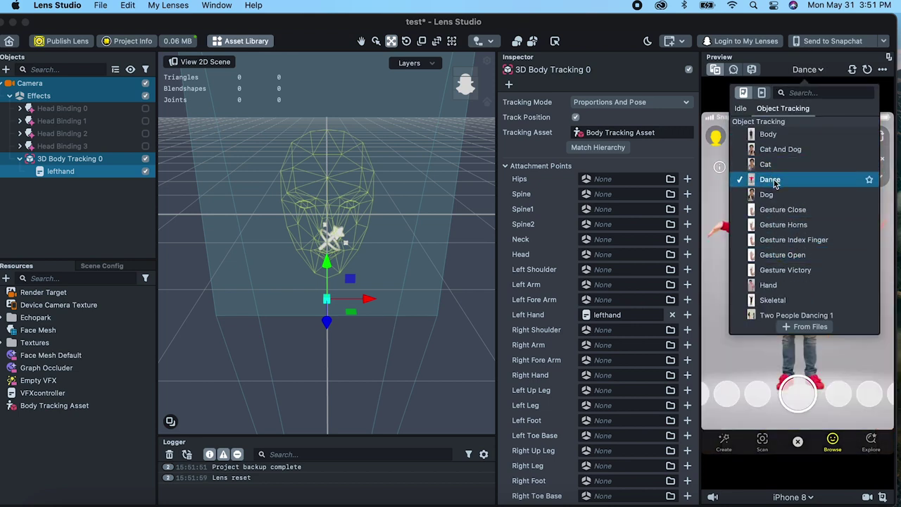
{"action": "left_click", "coordinate": [741, 109]}
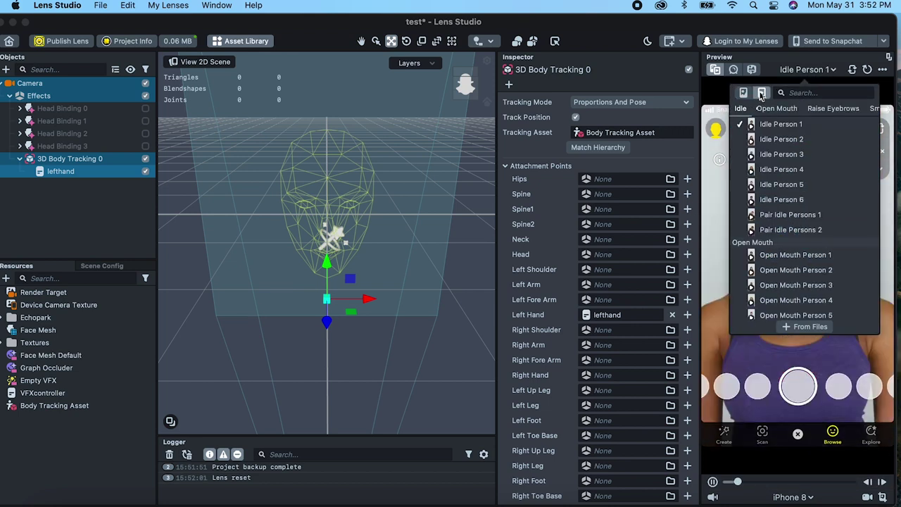
{"action": "left_click", "coordinate": [716, 223]}
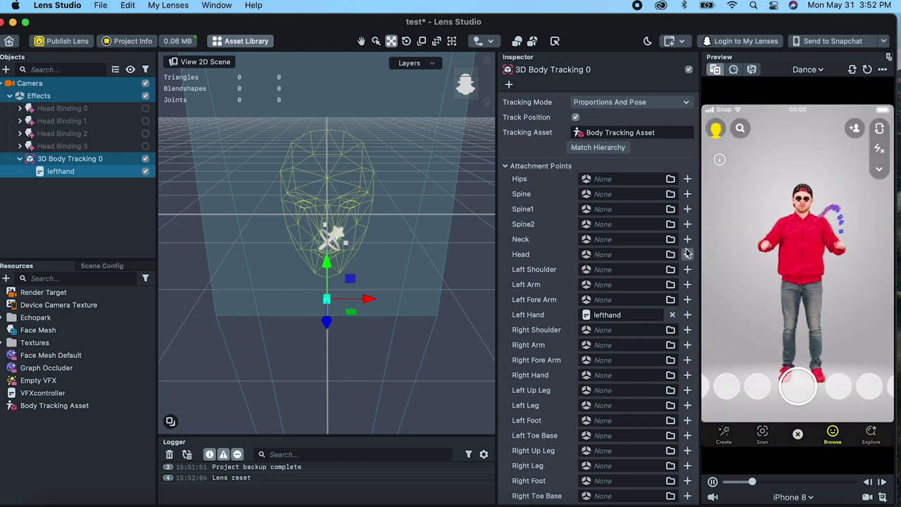
- Widen the inspector and set the lefthand effect's script Radius to 10
{"action": "left_click_drag", "start_coordinate": [496, 234], "coordinate": [419, 234]}
{"action": "left_click", "coordinate": [73, 171]}
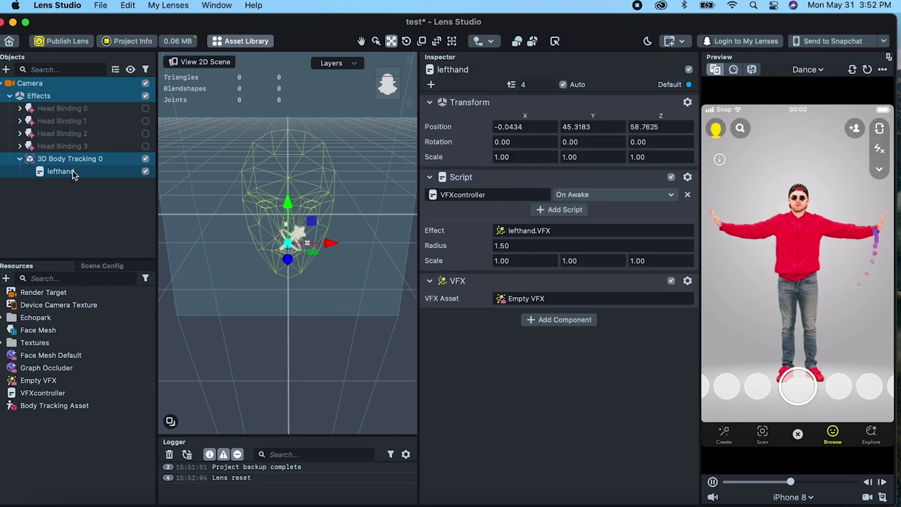
{"action": "left_click", "coordinate": [63, 171]}
{"action": "left_click", "coordinate": [79, 182]}
{"action": "left_click", "coordinate": [71, 173]}
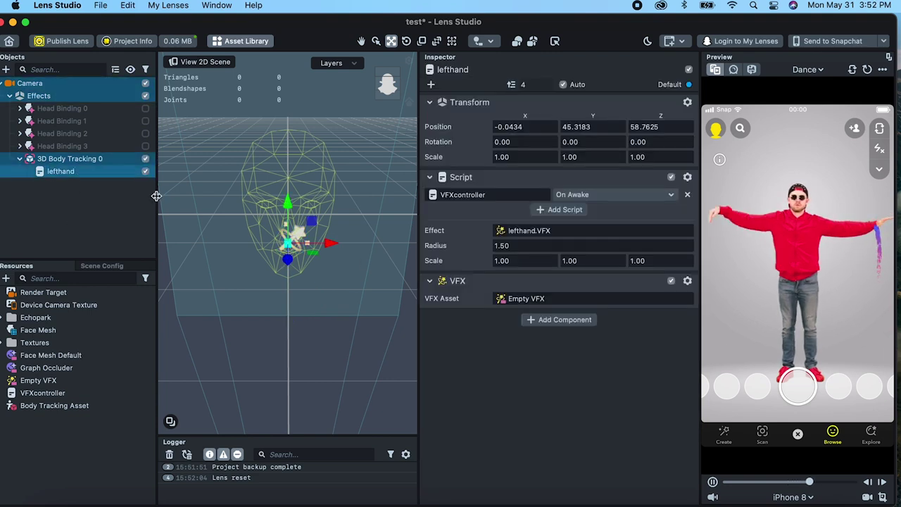
{"action": "left_click", "coordinate": [524, 245]}
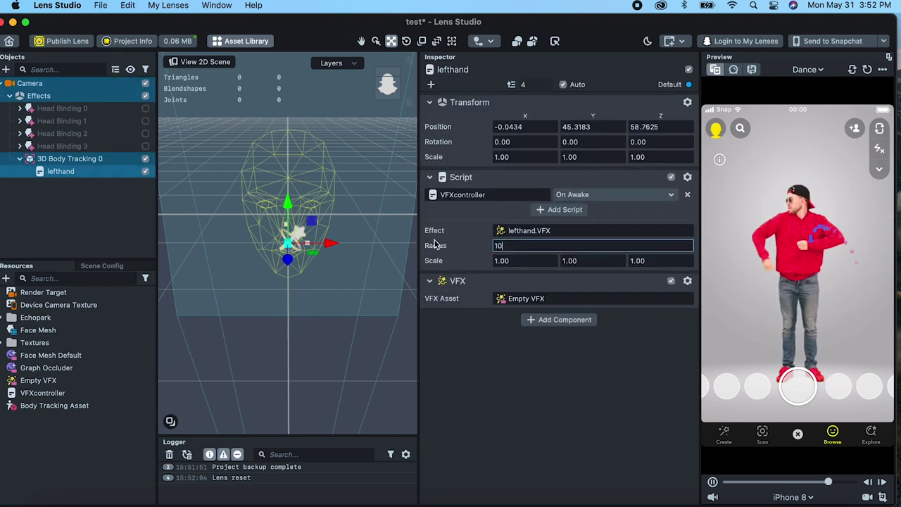
{"action": "type", "text": "10"}
{"action": "key", "text": "Tab"}
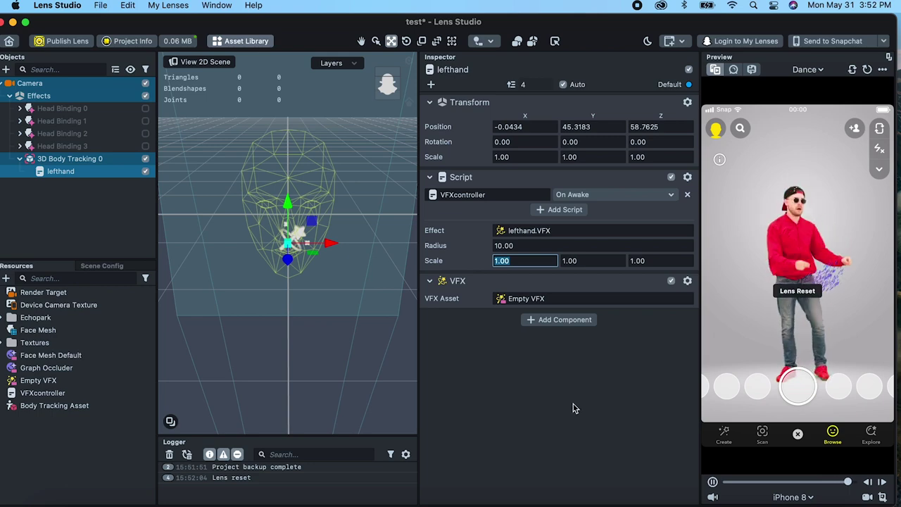